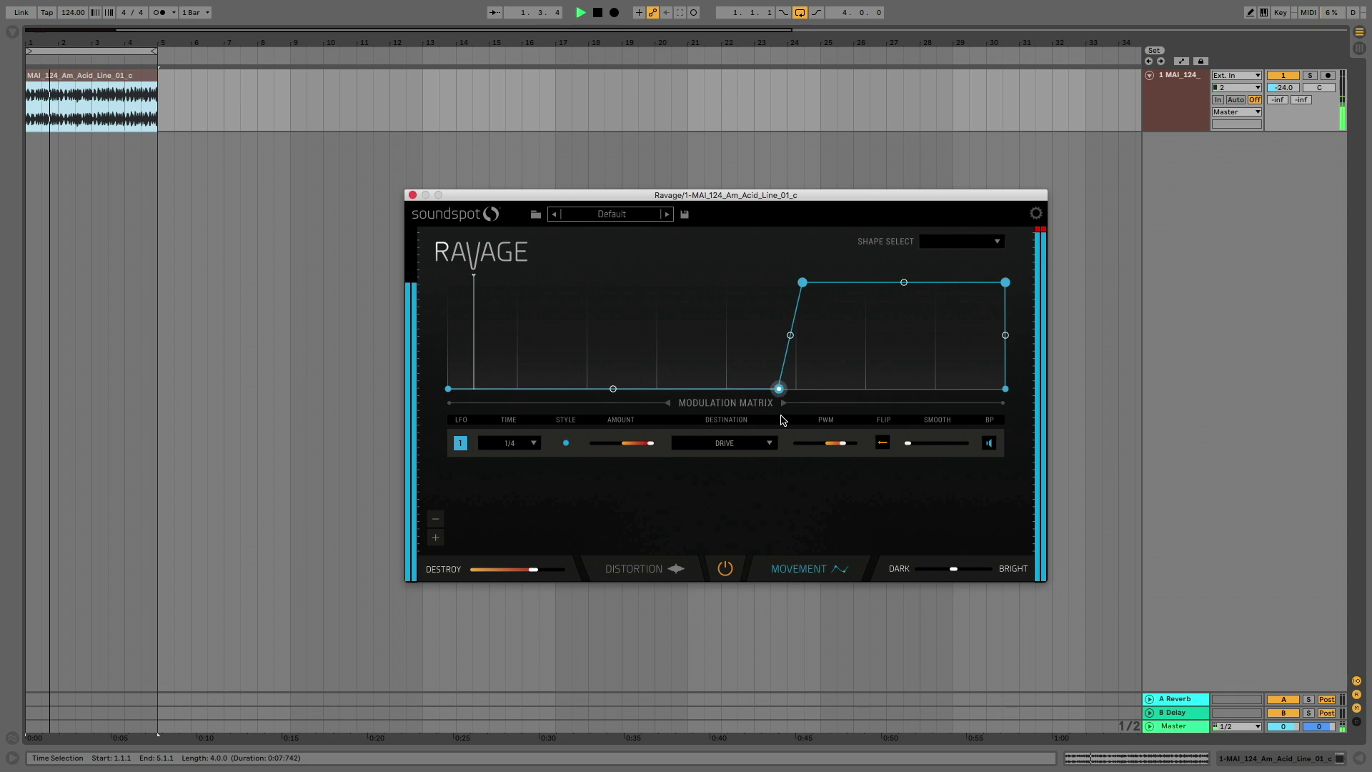
Add a peak before the LFO curve's high plateau, bend its rising segment, and try Pan and High Pass as the modulation destination
{"action": "left_click_drag", "start_coordinate": [599, 352], "coordinate": [722, 271]}
{"action": "left_click_drag", "start_coordinate": [590, 338], "coordinate": [603, 391]}
{"action": "left_click", "coordinate": [723, 447]}
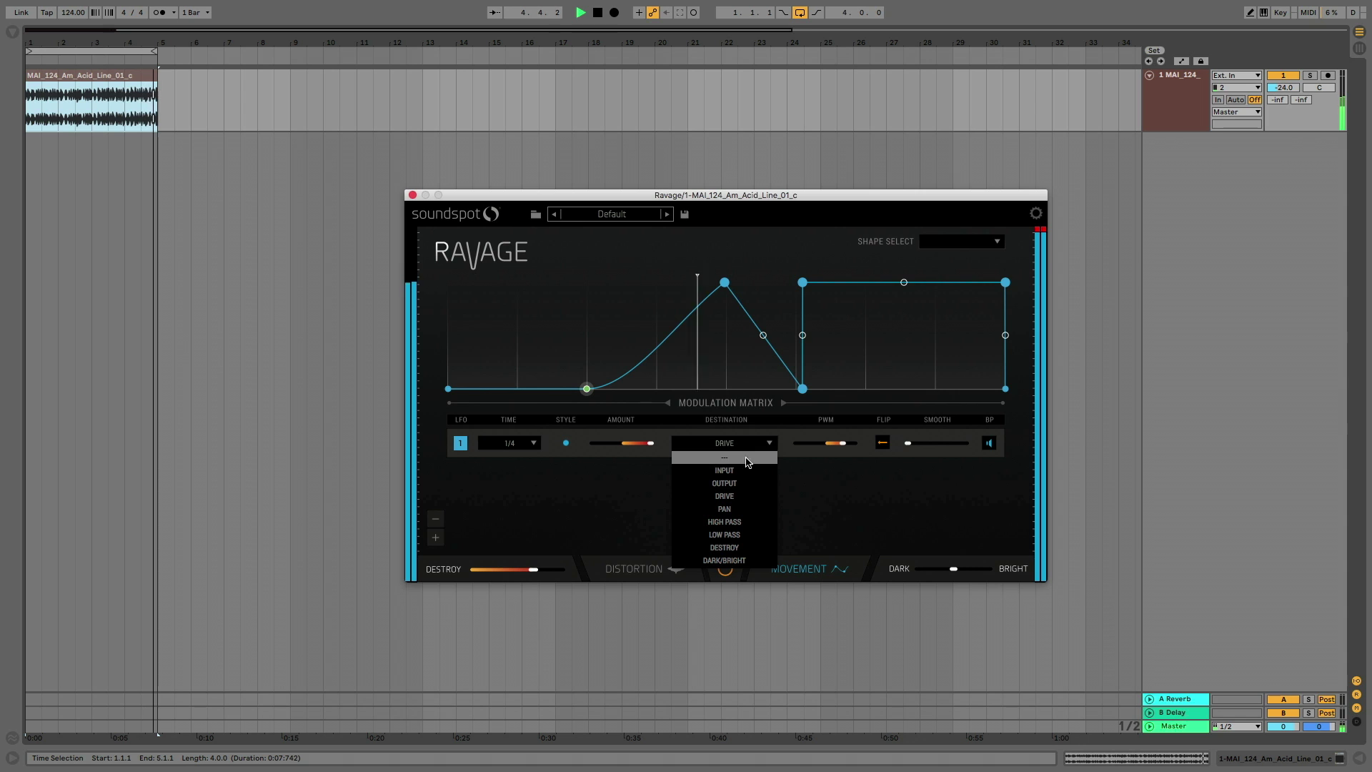
{"action": "left_click", "coordinate": [753, 510]}
{"action": "left_click", "coordinate": [747, 444]}
{"action": "left_click", "coordinate": [733, 527]}
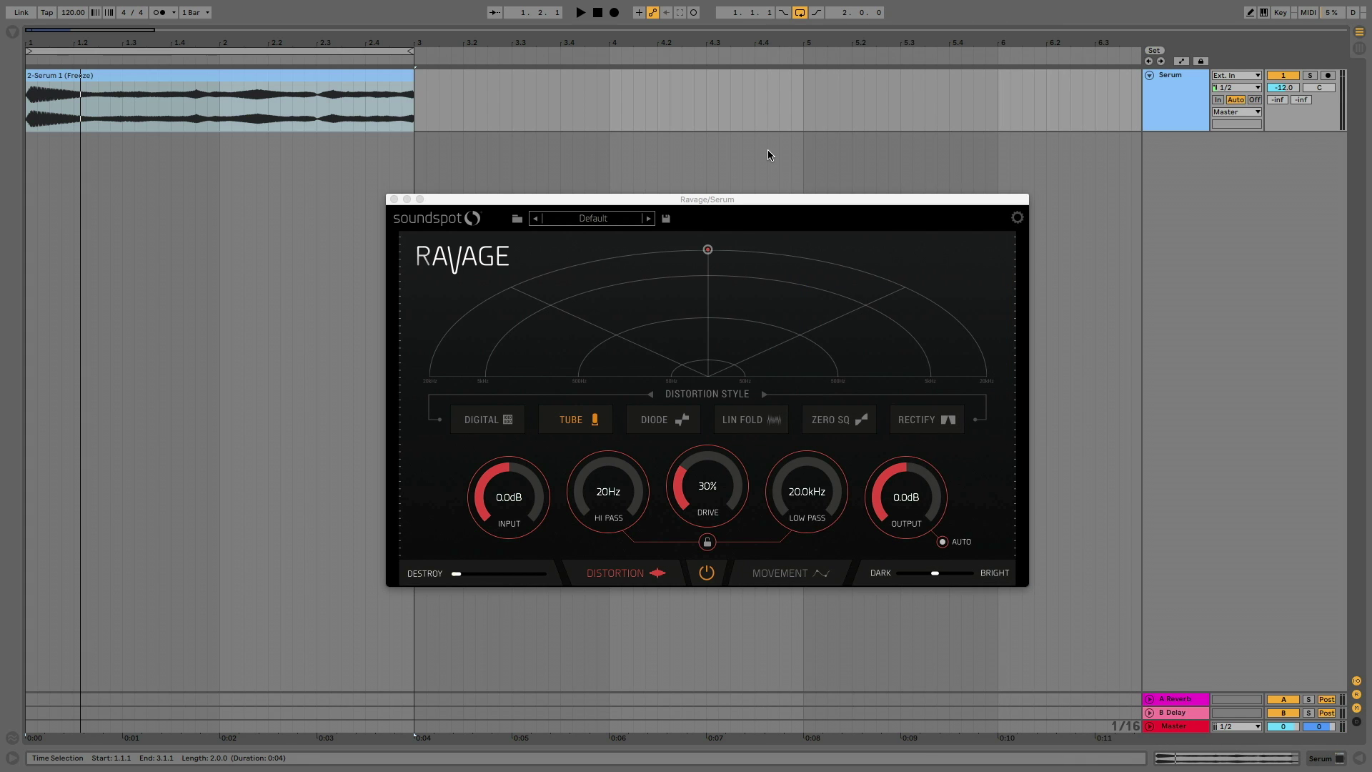
Bypass Ravage, play the Serum clip to audition it dry, and switch the effect back on
{"action": "left_click", "coordinate": [711, 571]}
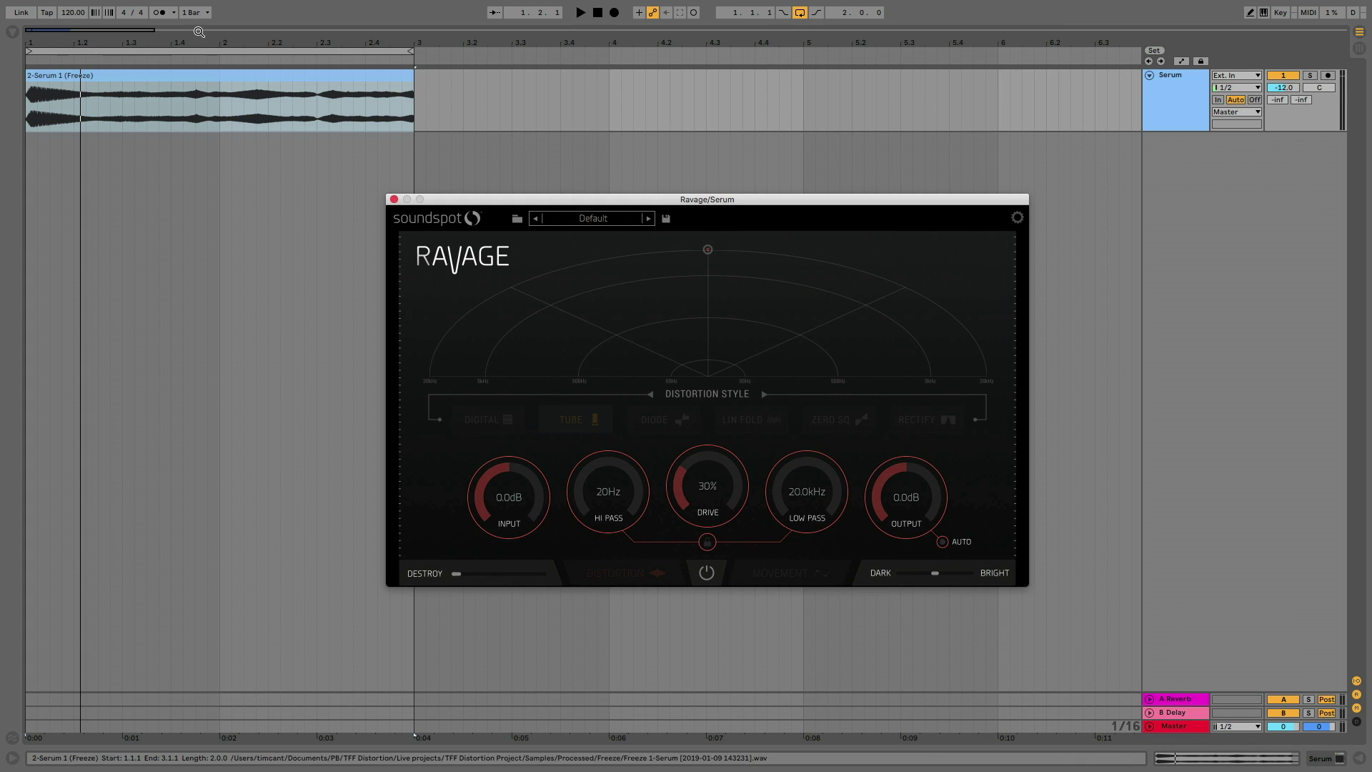
{"action": "left_click", "coordinate": [593, 133]}
{"action": "key", "text": "space"}
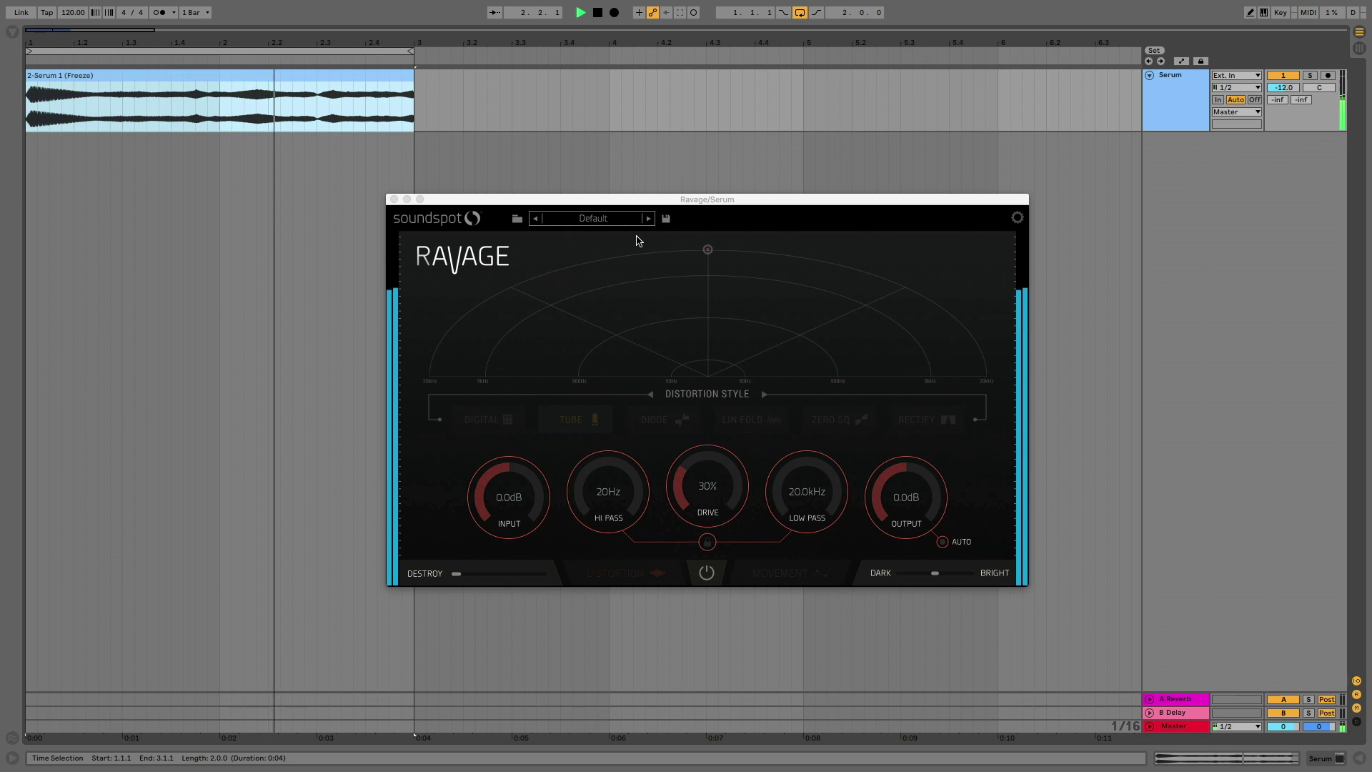
{"action": "left_click", "coordinate": [706, 576]}
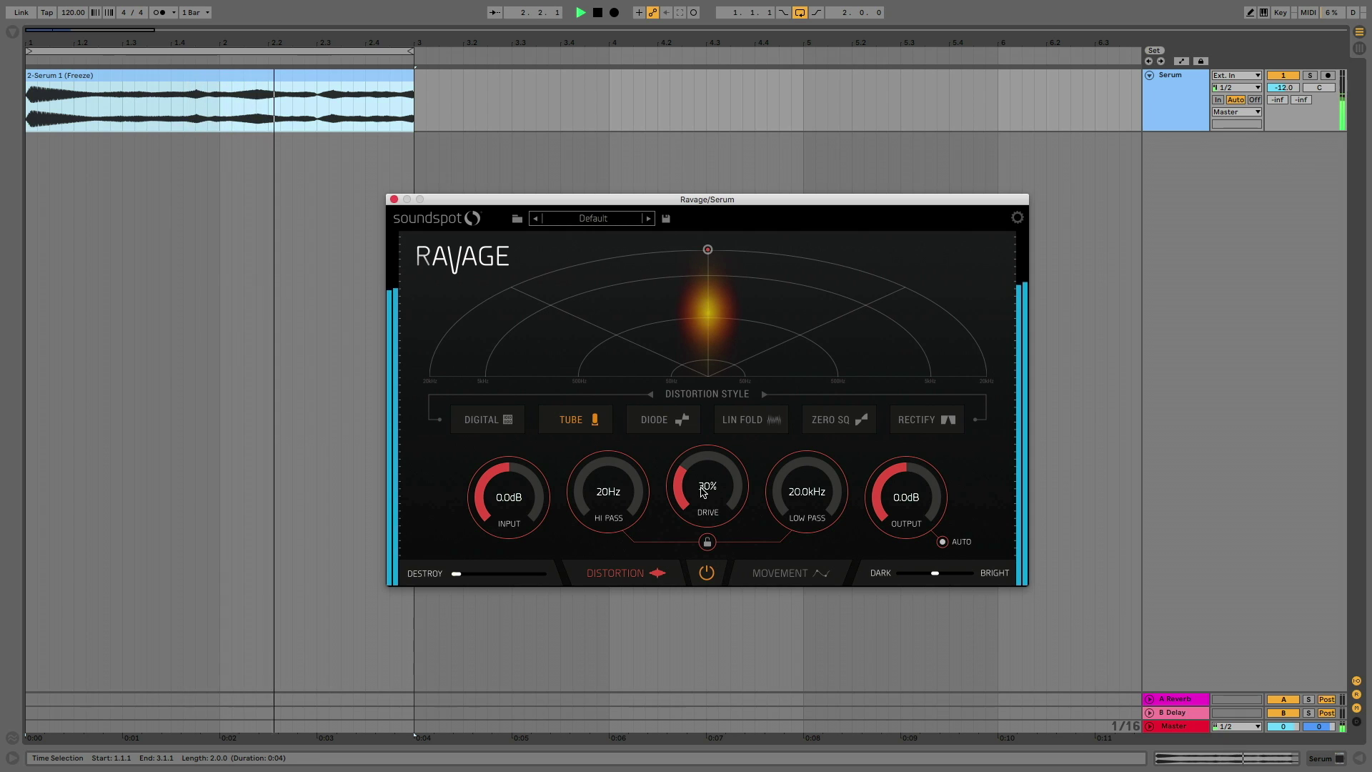
Raise the Drive to 100% while auditioning distortion styles, choose Lin Fold, and lower the Drive to 0%
{"action": "left_click_drag", "start_coordinate": [700, 418], "coordinate": [700, 401]}
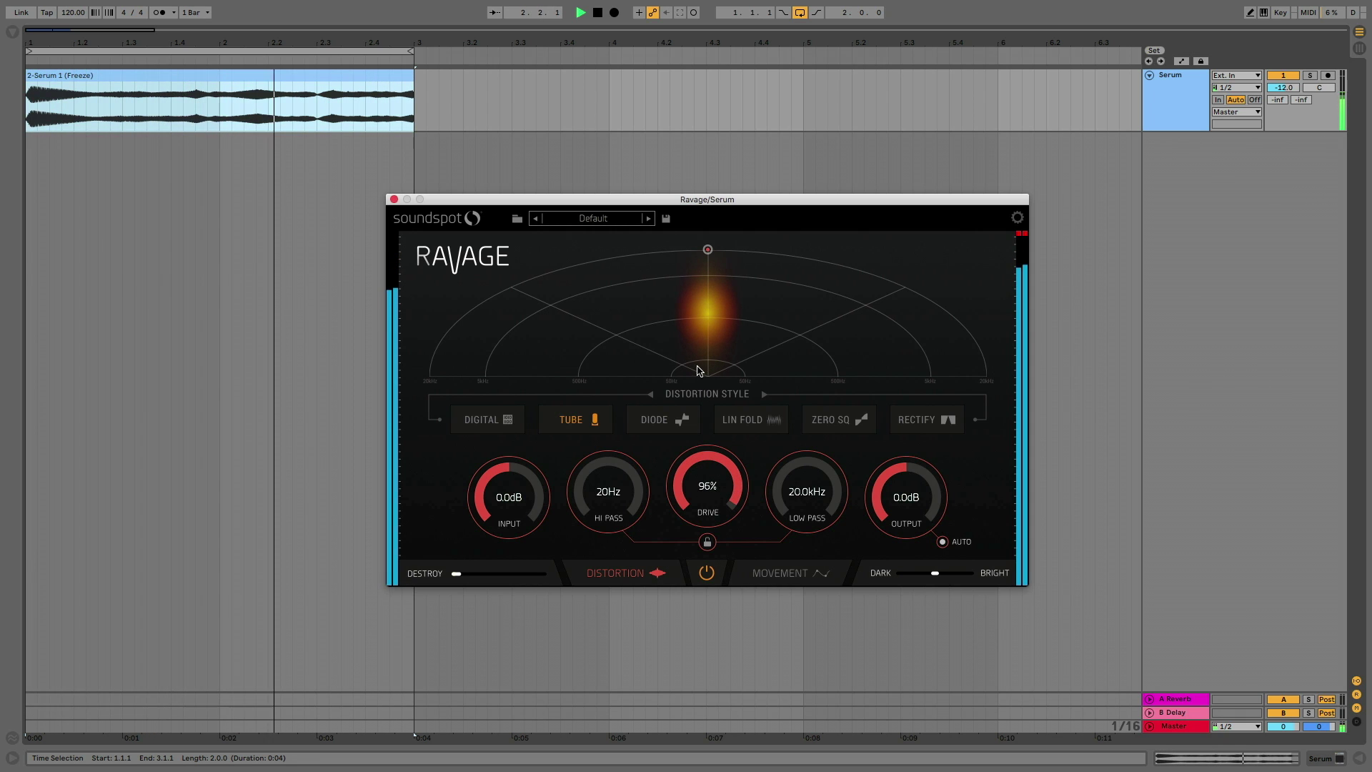
{"action": "left_click", "coordinate": [520, 423]}
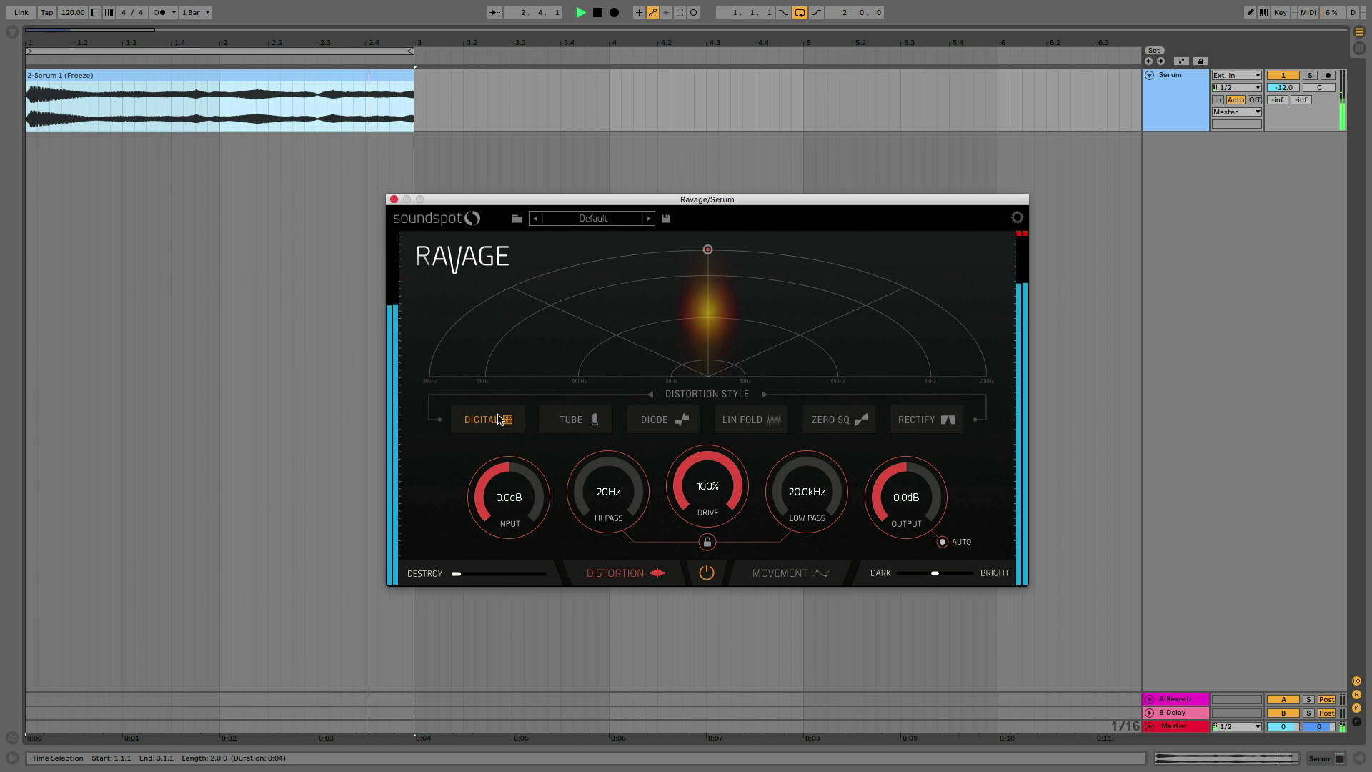
{"action": "left_click", "coordinate": [672, 422]}
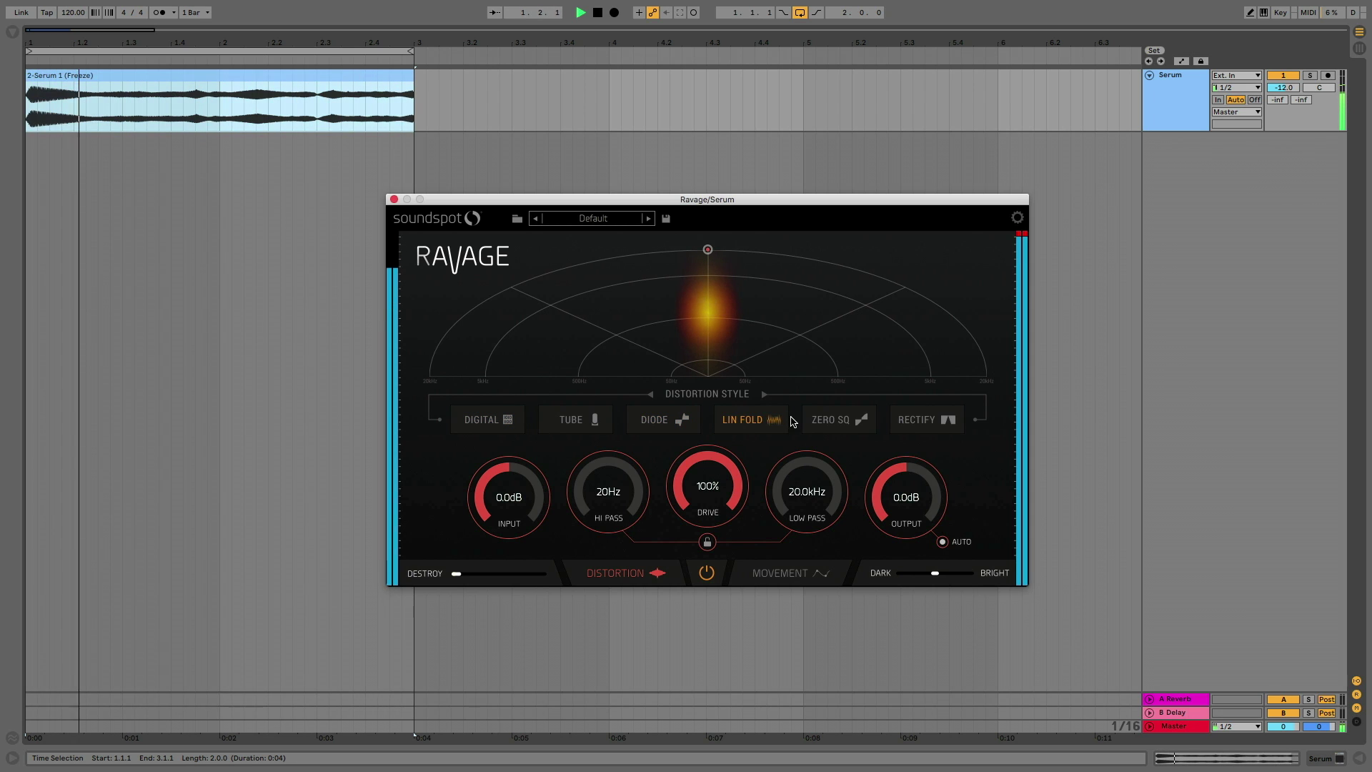
{"action": "left_click_drag", "start_coordinate": [715, 516], "coordinate": [733, 694]}
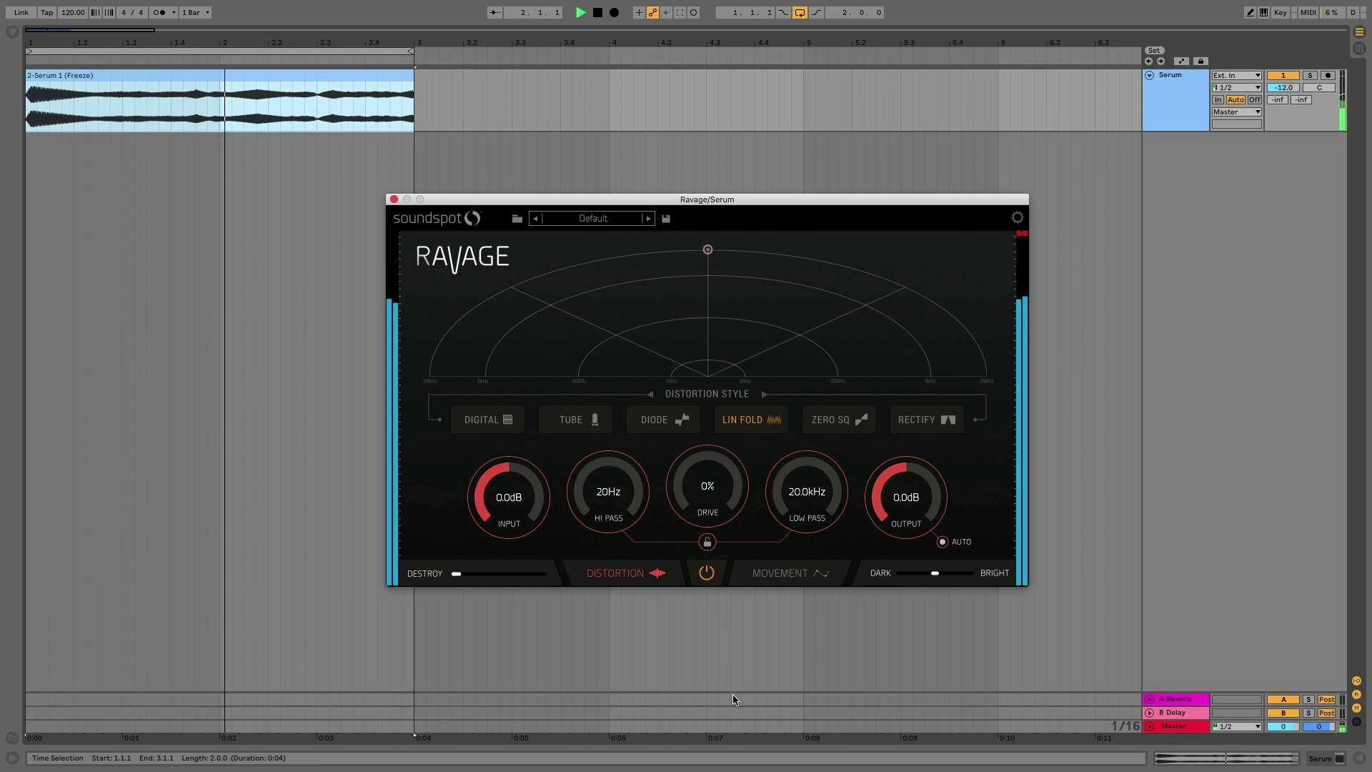
Route LFO 1 to Drive at maximum amount and set its time to 1/4
{"action": "left_click", "coordinate": [778, 574]}
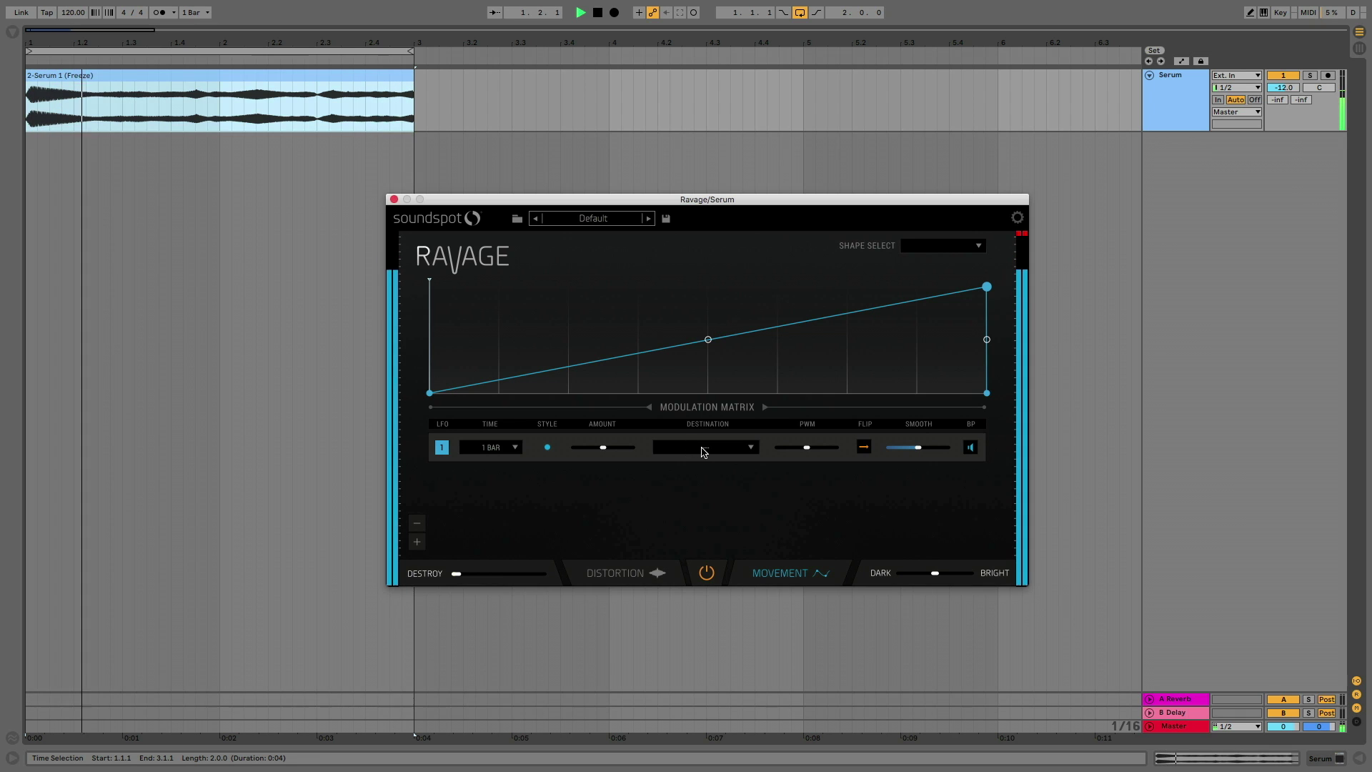
{"action": "left_click", "coordinate": [706, 453]}
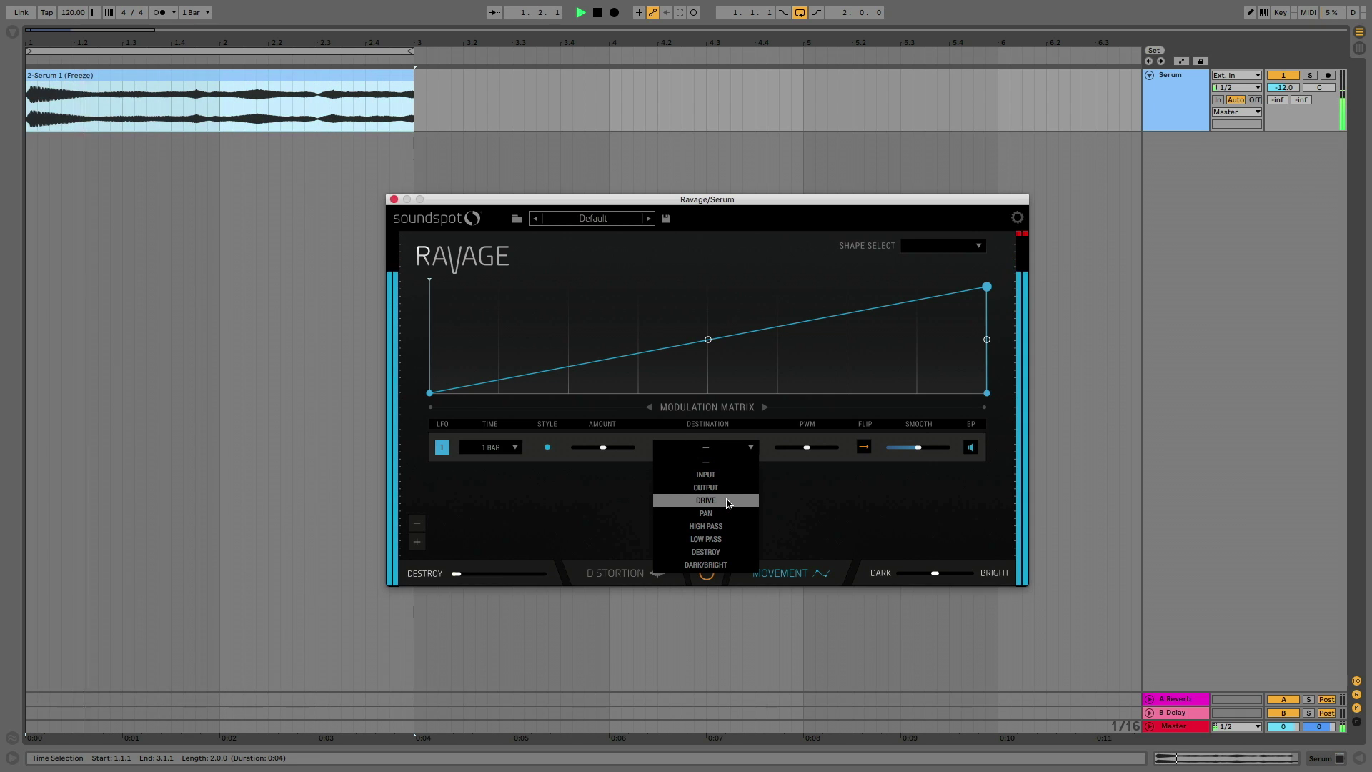
{"action": "left_click", "coordinate": [728, 502]}
{"action": "left_click_drag", "start_coordinate": [604, 448], "coordinate": [787, 447]}
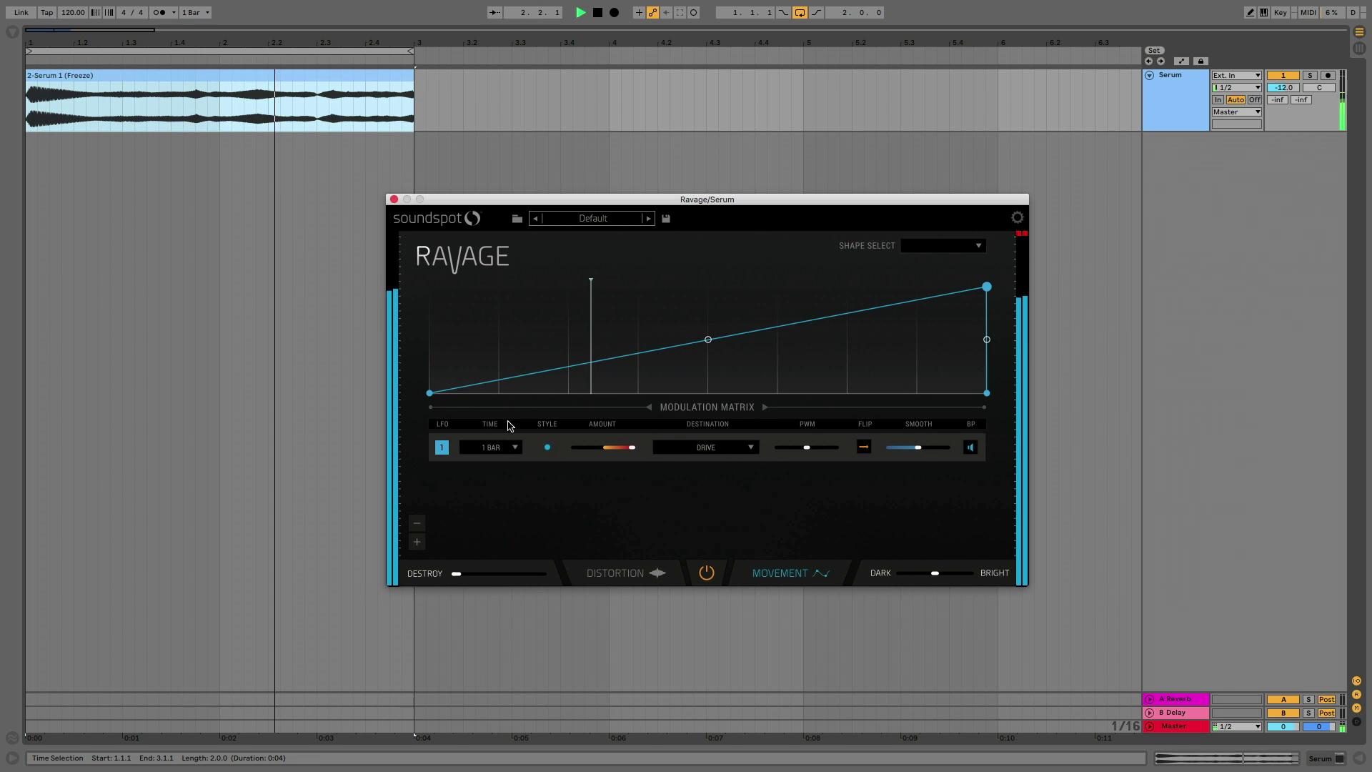
{"action": "left_click", "coordinate": [493, 448]}
{"action": "left_click", "coordinate": [504, 552]}
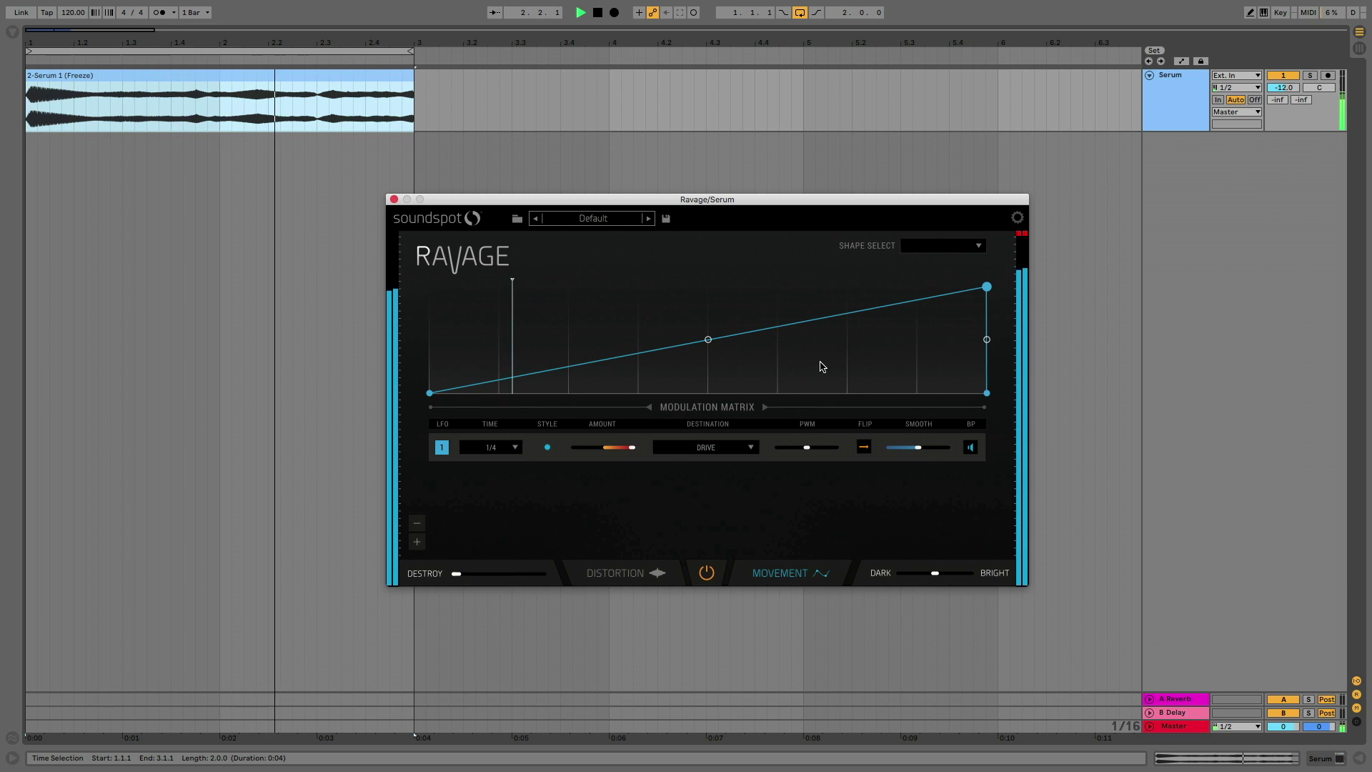
Add a peak and a bottom point to the LFO curve, bending the falling segment downward and the first rise upward
{"action": "double_click", "coordinate": [603, 340]}
{"action": "left_click_drag", "start_coordinate": [603, 336], "coordinate": [603, 304]}
{"action": "double_click", "coordinate": [745, 351]}
{"action": "left_click_drag", "start_coordinate": [745, 352], "coordinate": [780, 393]}
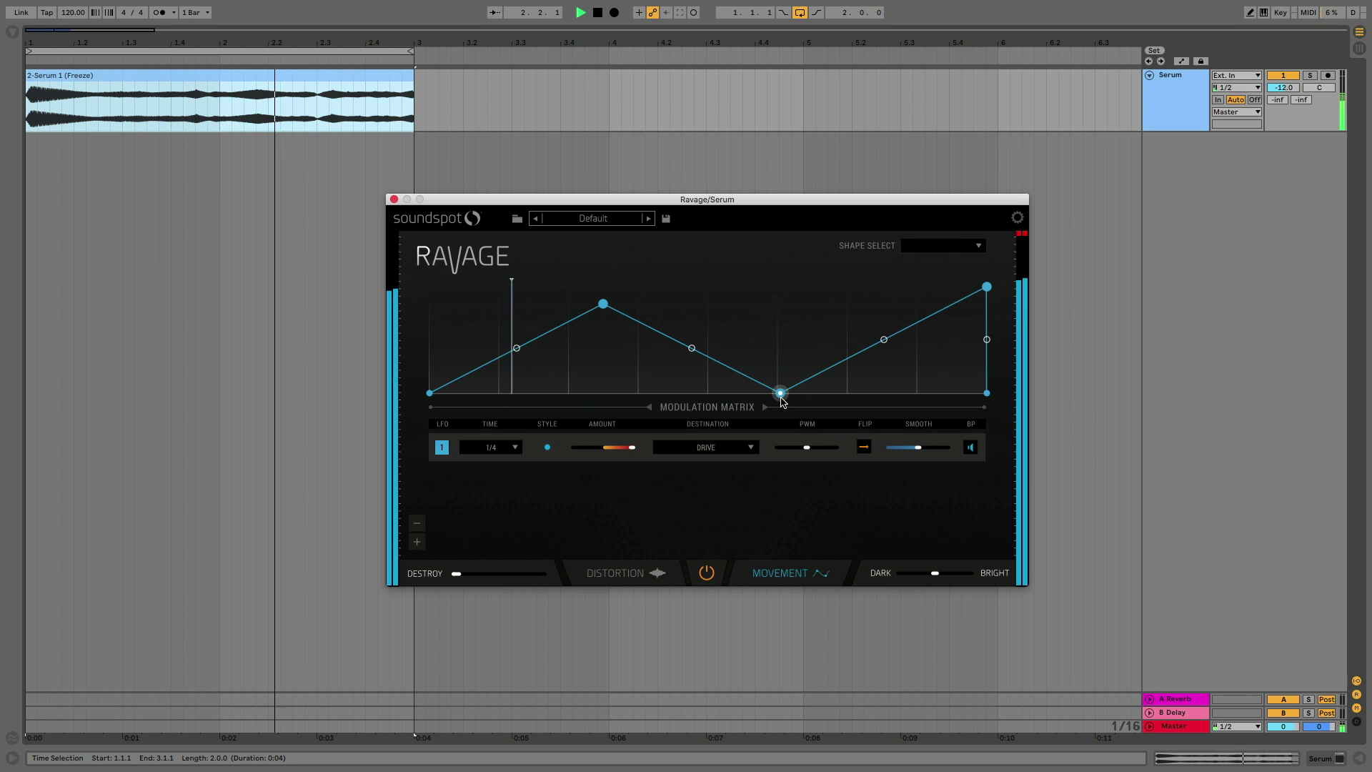
{"action": "left_click_drag", "start_coordinate": [691, 350], "coordinate": [692, 392]}
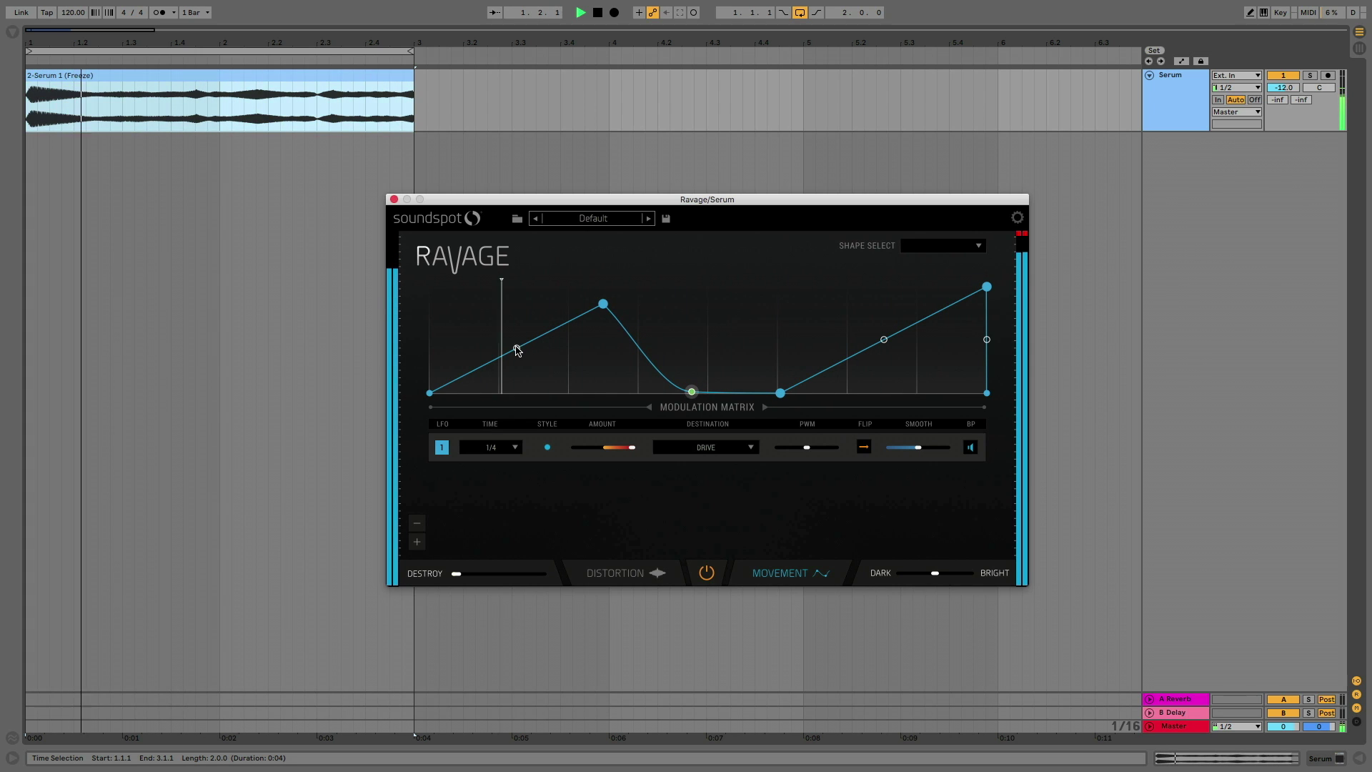
{"action": "double_click", "coordinate": [517, 348]}
{"action": "left_click_drag", "start_coordinate": [517, 348], "coordinate": [520, 300]}
Try LFO 1's PWM control, reset it to its centre, and flip the modulation direction
{"action": "mouse_move", "coordinate": [807, 448]}
{"action": "left_mouse_down"}
{"action": "mouse_move", "coordinate": [835, 447]}
{"action": "mouse_move", "coordinate": [783, 447]}
{"action": "left_mouse_up"}
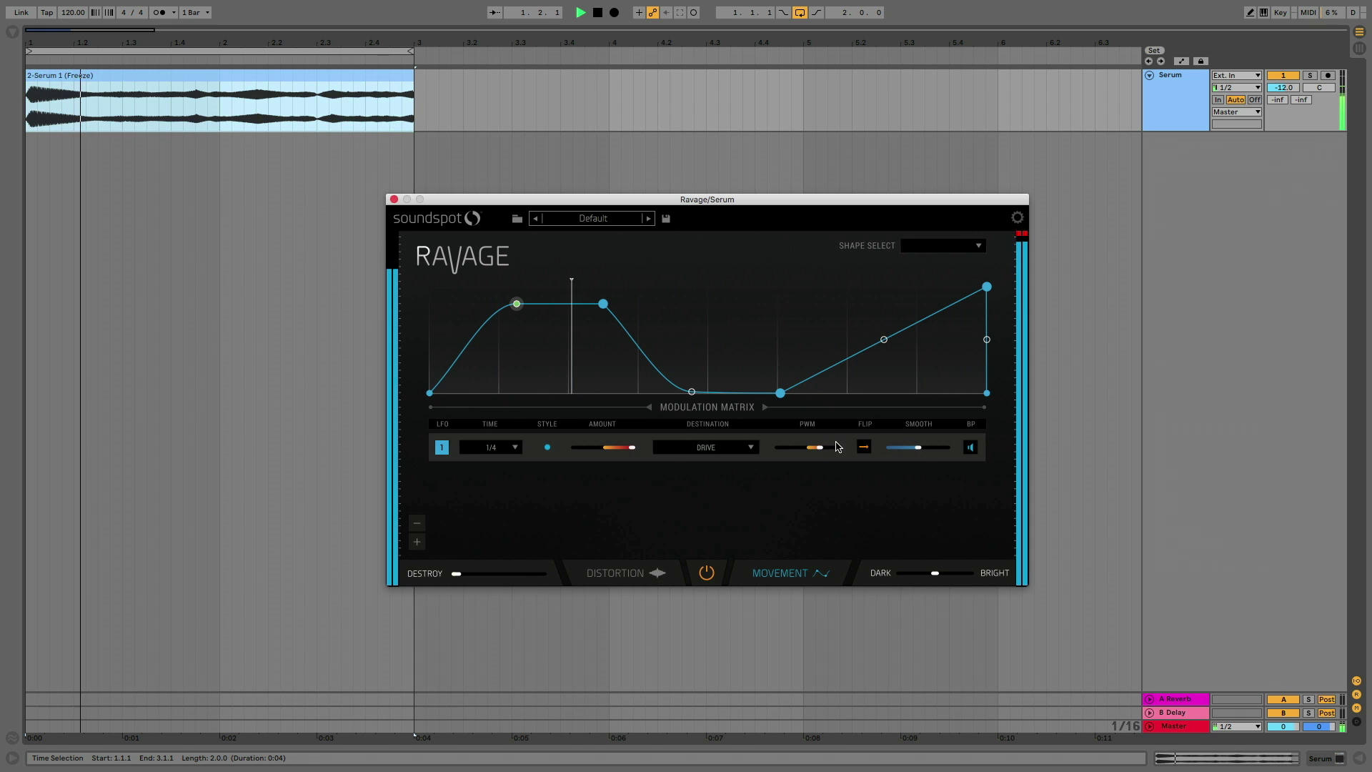
{"action": "double_click", "coordinate": [783, 448]}
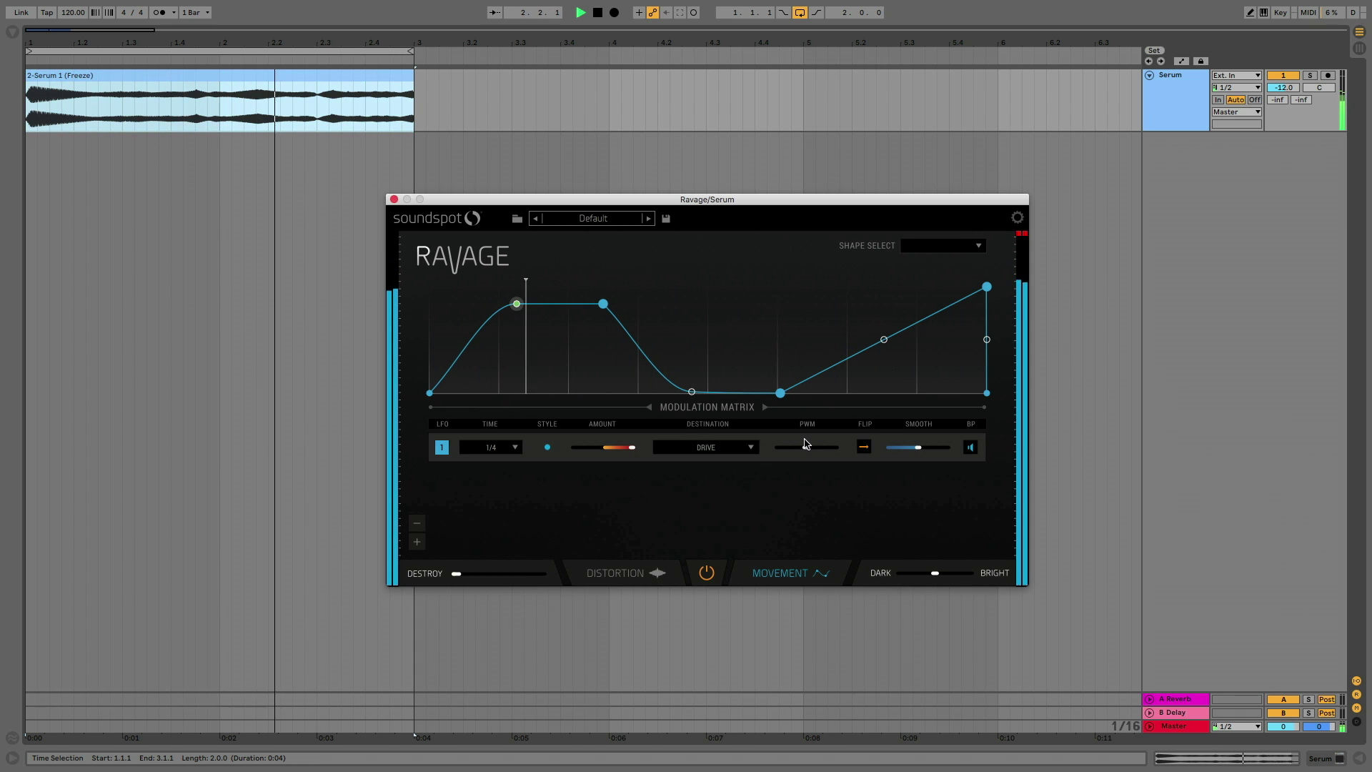
{"action": "left_click", "coordinate": [862, 447]}
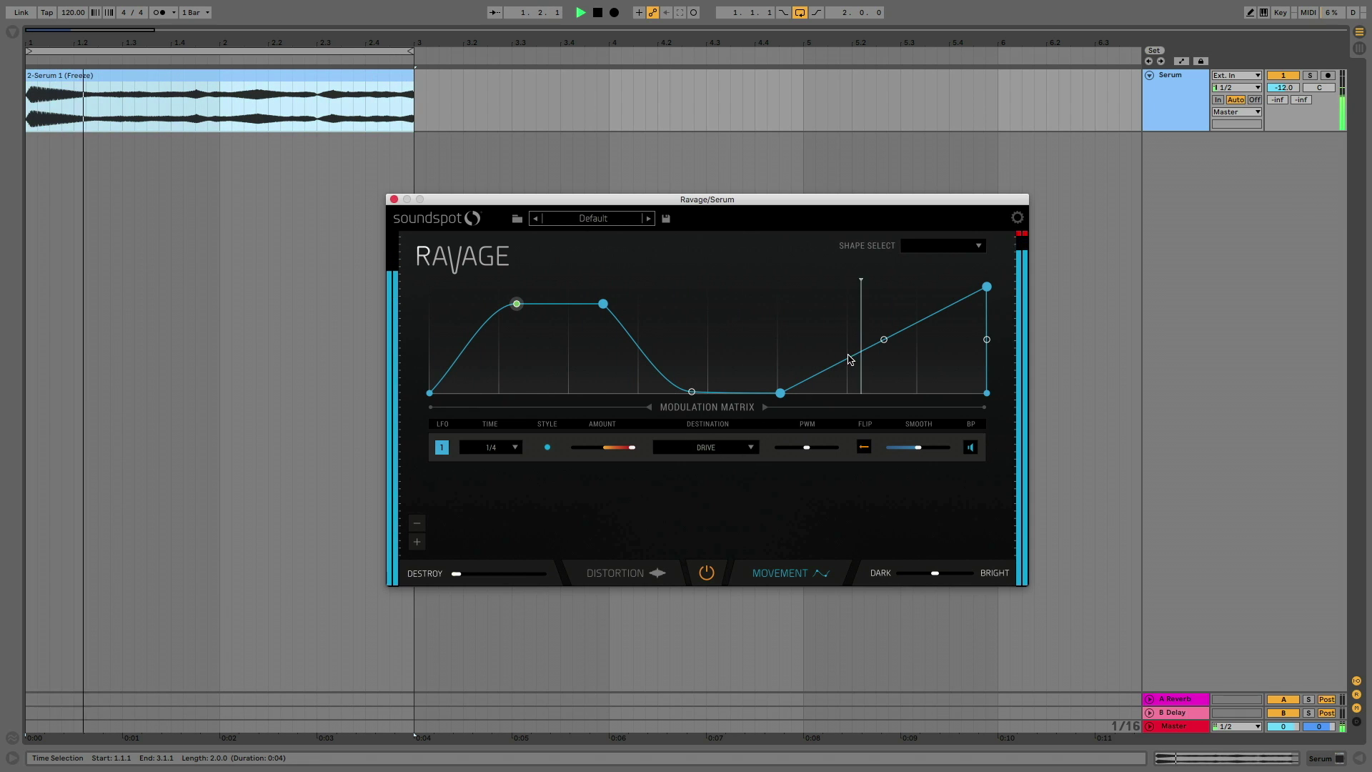
Raise the Destroy amount to maximum and set LFO 1's destination to High Pass
{"action": "left_click_drag", "start_coordinate": [455, 573], "coordinate": [629, 577]}
{"action": "left_click", "coordinate": [703, 447]}
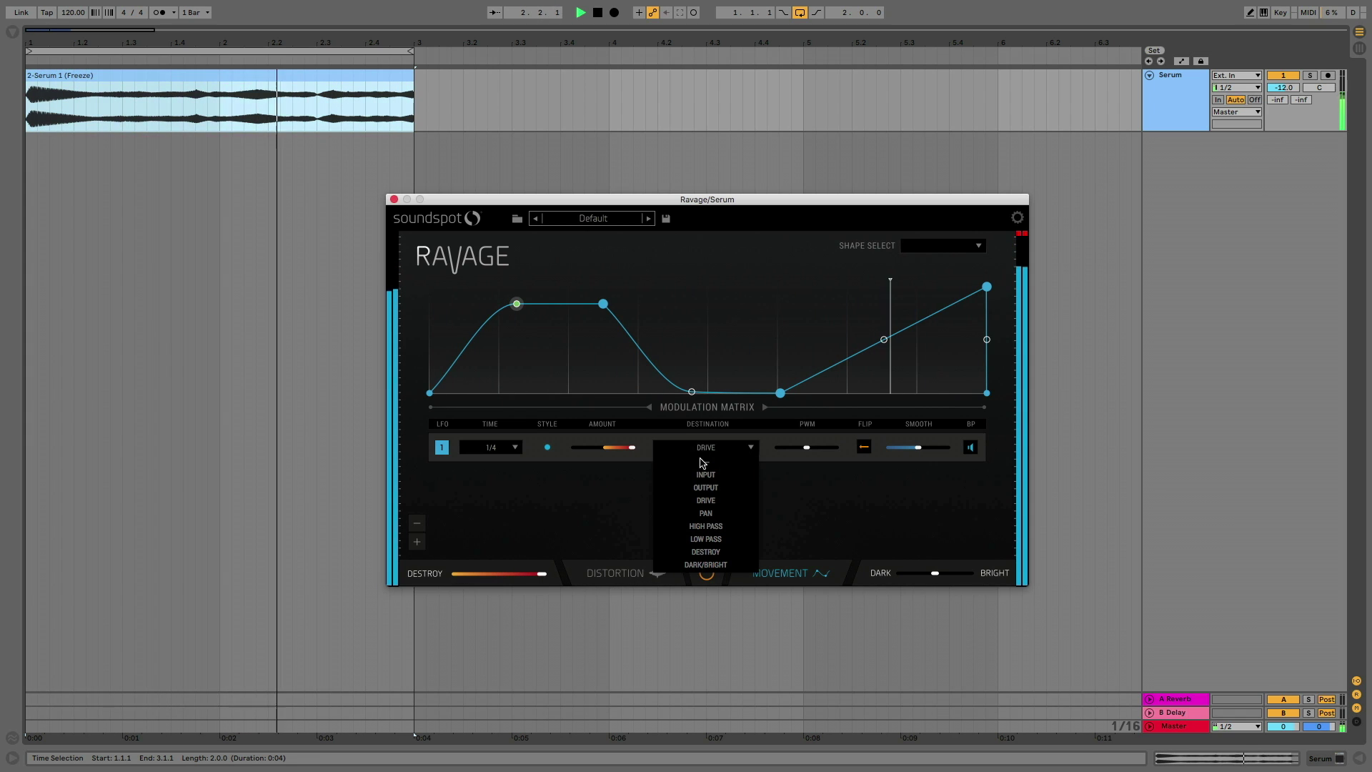
{"action": "left_click", "coordinate": [718, 526]}
Set the Drive to 100% and Low Pass to 2.8 kHz, and sweep the Dark/Bright tone balance before stopping playback
{"action": "left_click", "coordinate": [631, 574]}
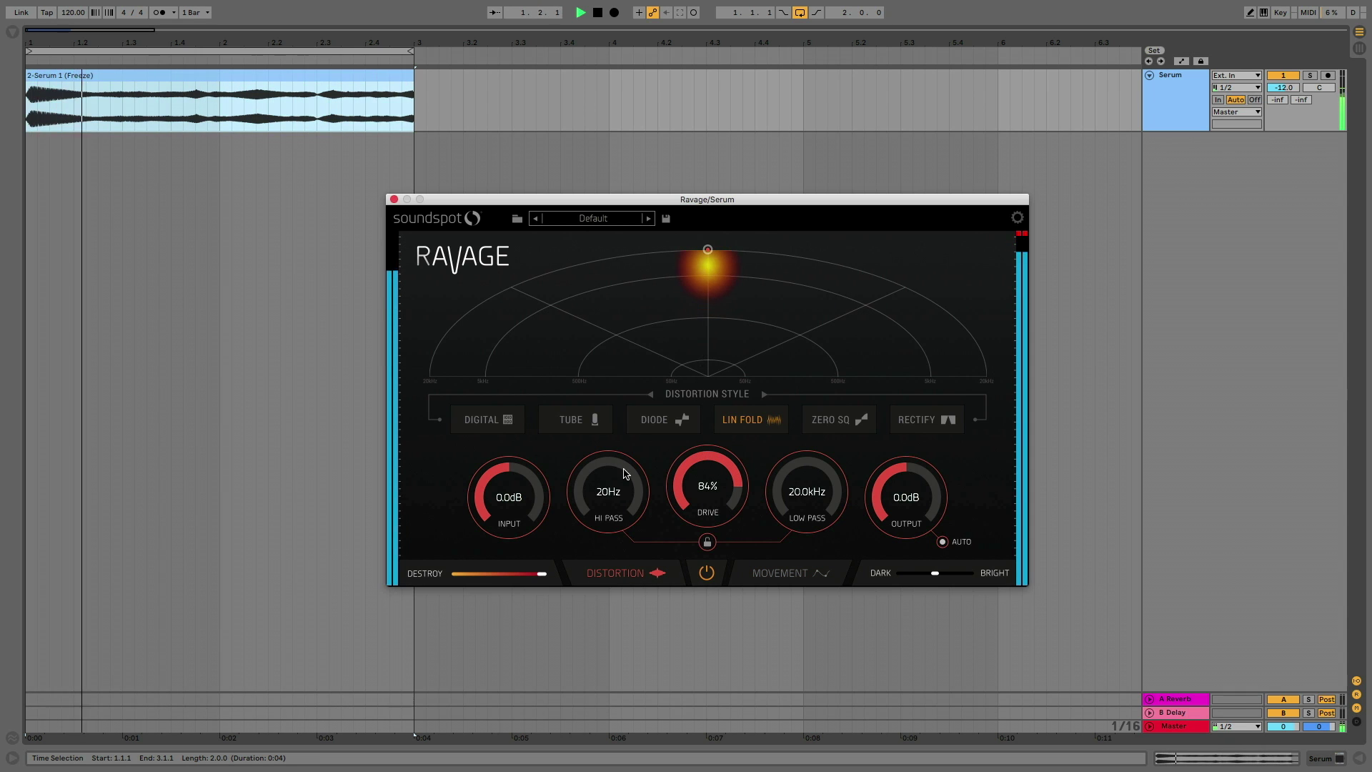
{"action": "left_click_drag", "start_coordinate": [723, 483], "coordinate": [722, 436]}
{"action": "left_click_drag", "start_coordinate": [805, 495], "coordinate": [797, 576]}
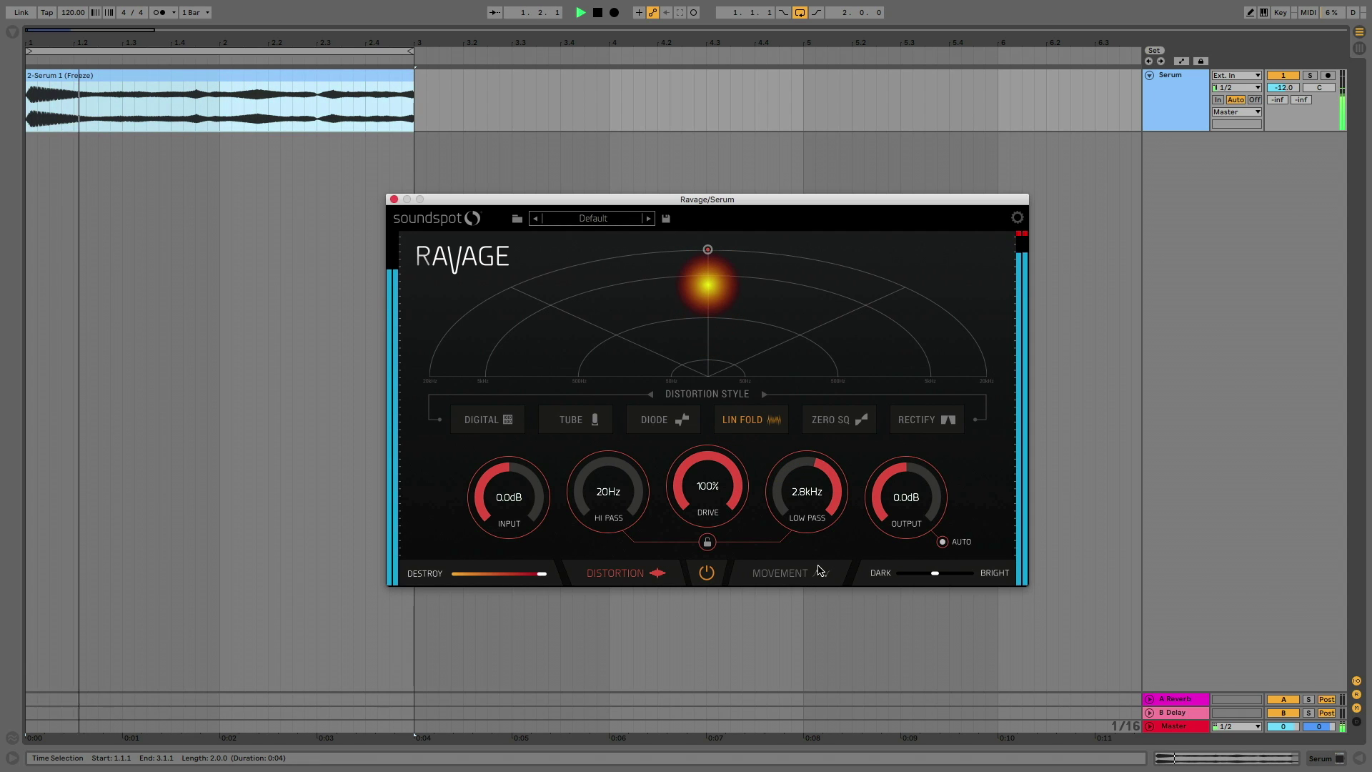
{"action": "left_click_drag", "start_coordinate": [934, 573], "coordinate": [1018, 573]}
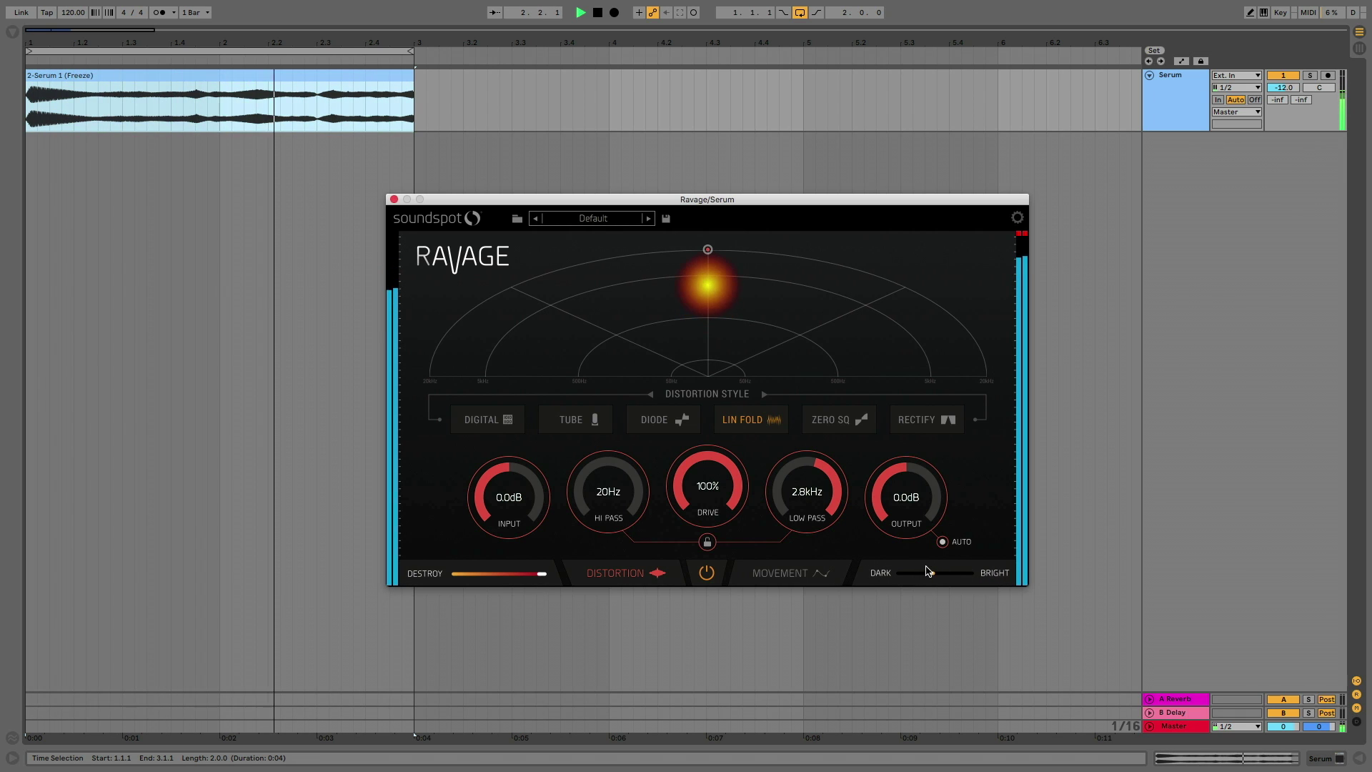
{"action": "key", "text": "space"}
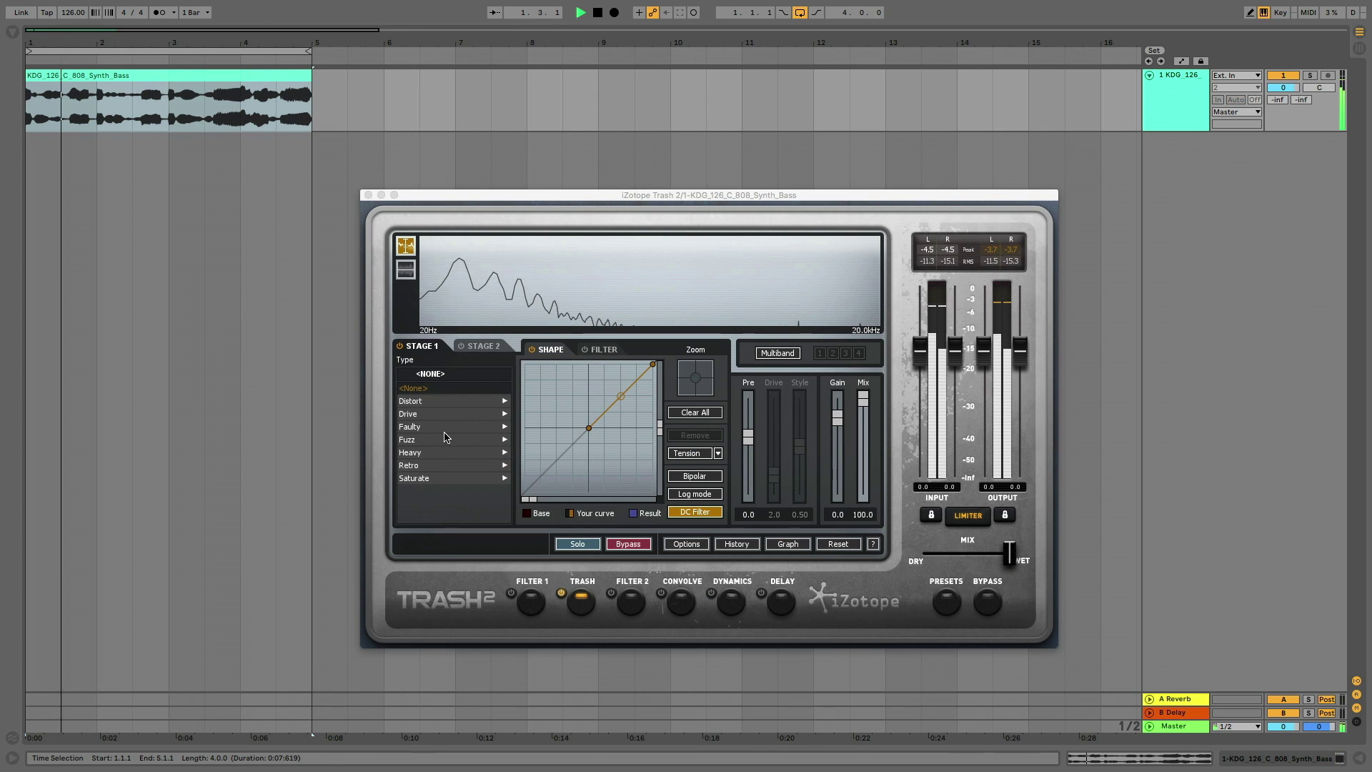
In iZotope Trash 2, set Stage 1 to the Garage distortion with Drive 1.9 and show the waveform display
{"action": "left_click", "coordinate": [437, 402]}
{"action": "left_click", "coordinate": [439, 403]}
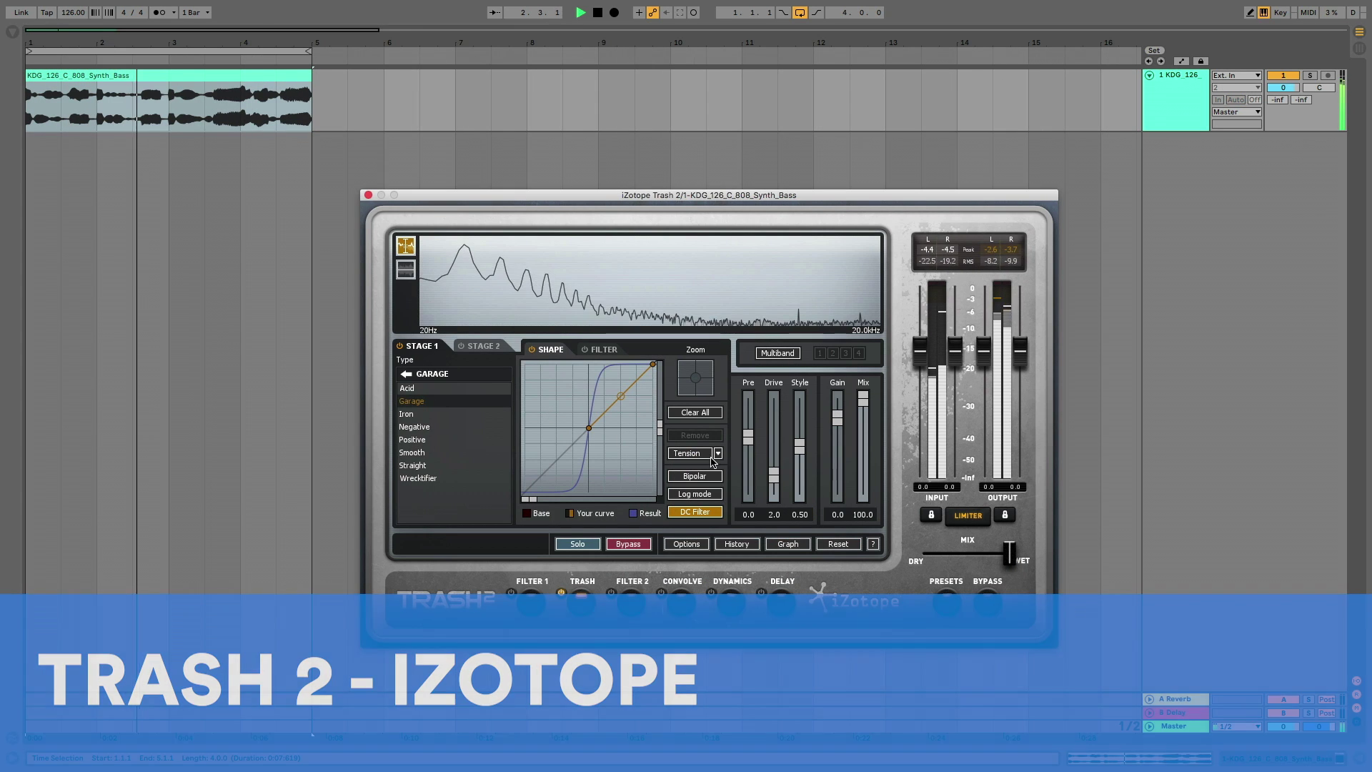
{"action": "left_click_drag", "start_coordinate": [776, 479], "coordinate": [778, 487]}
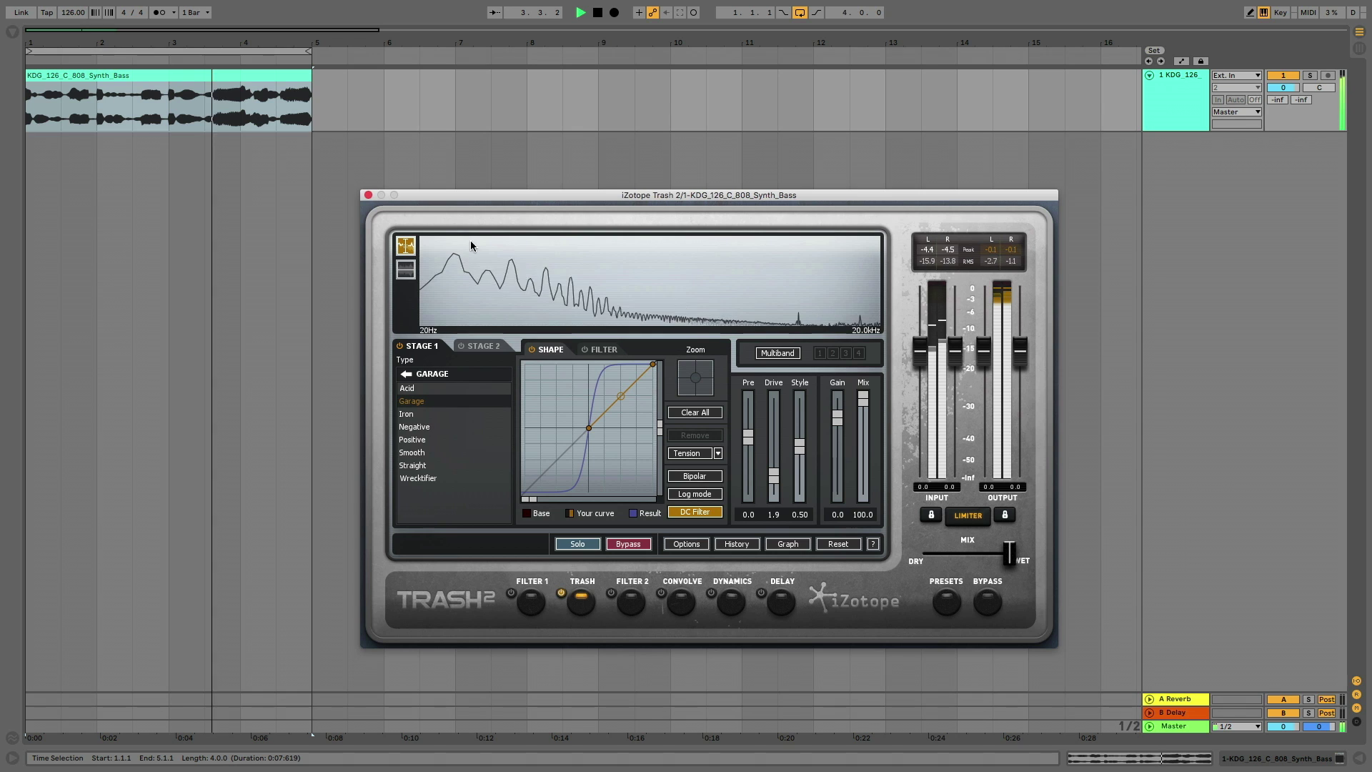
{"action": "left_click", "coordinate": [405, 270]}
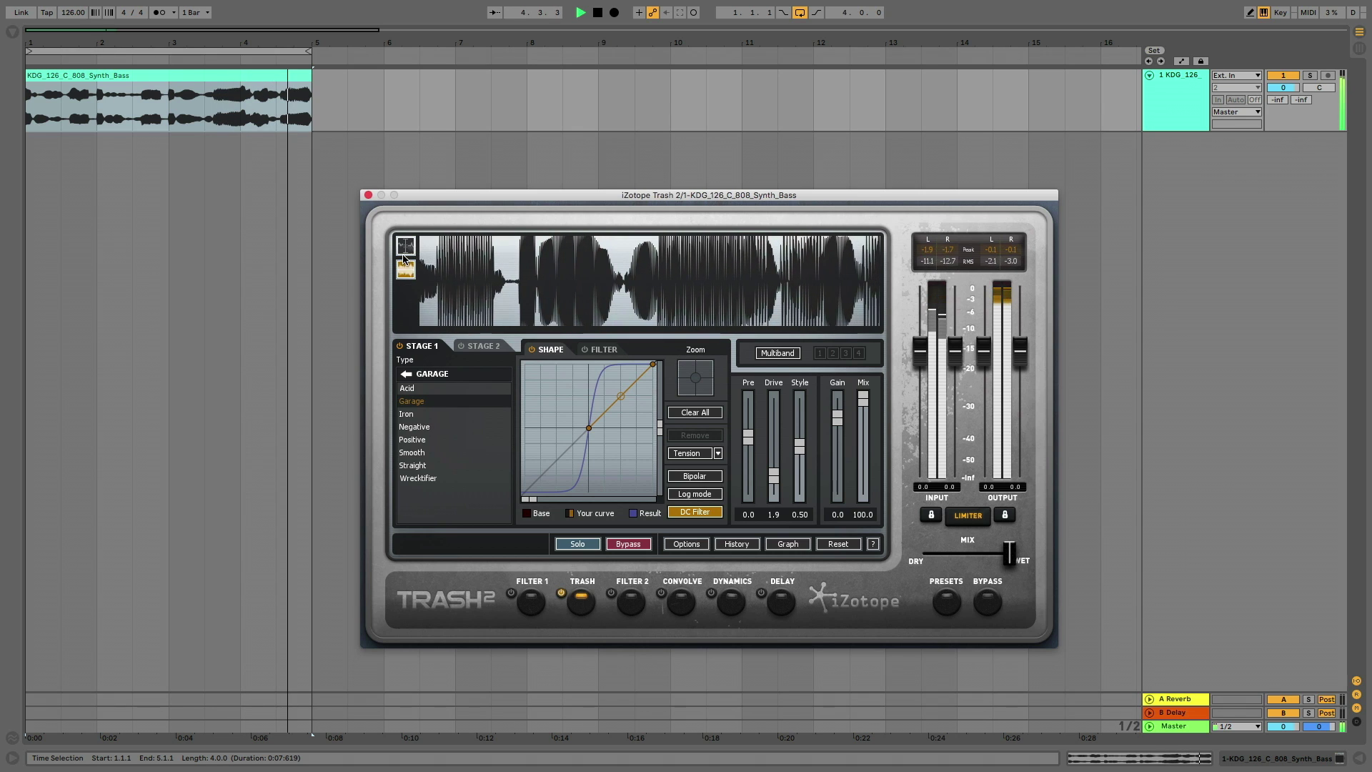
Enable multiband processing and apply Faulty Transistor to band 2 with Drive 8.1 and crossovers at 716 Hz and 2.87 kHz
{"action": "left_click", "coordinate": [780, 354]}
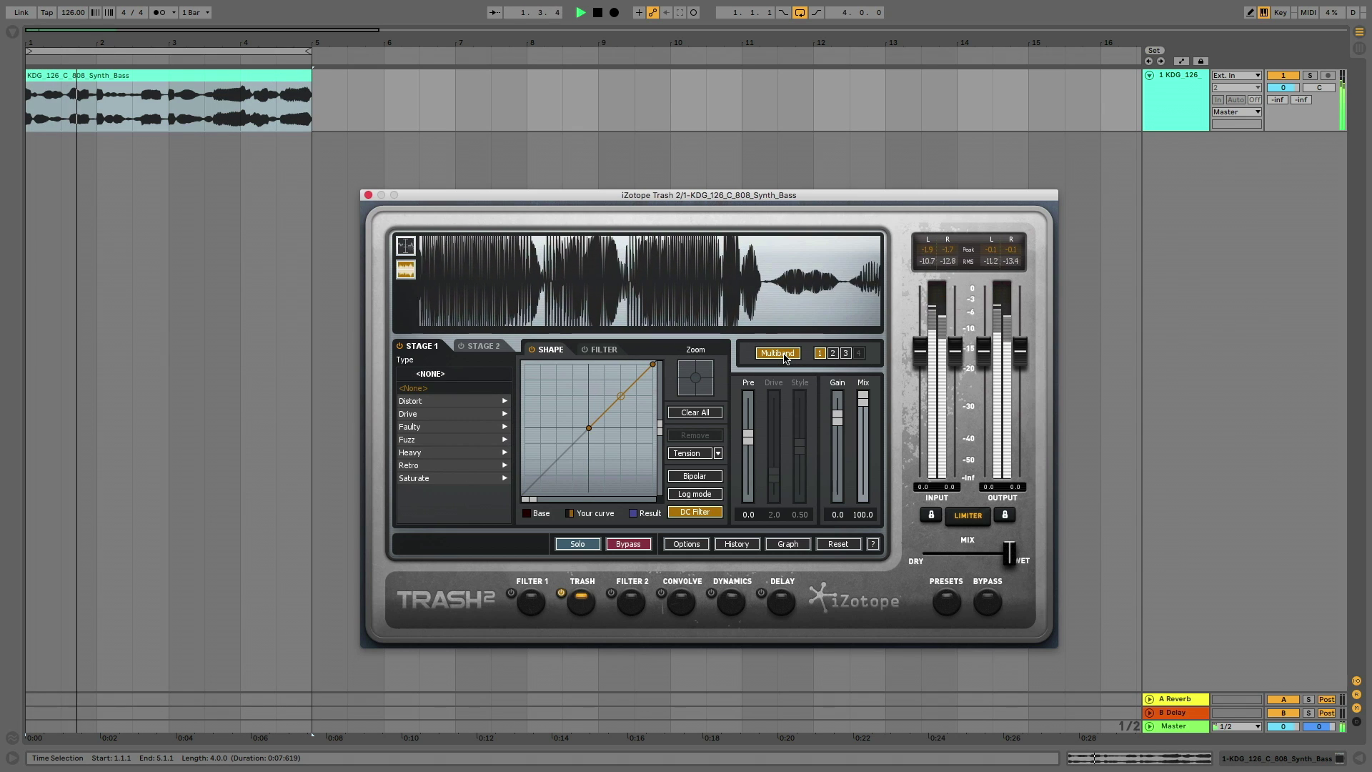
{"action": "left_click", "coordinate": [421, 429]}
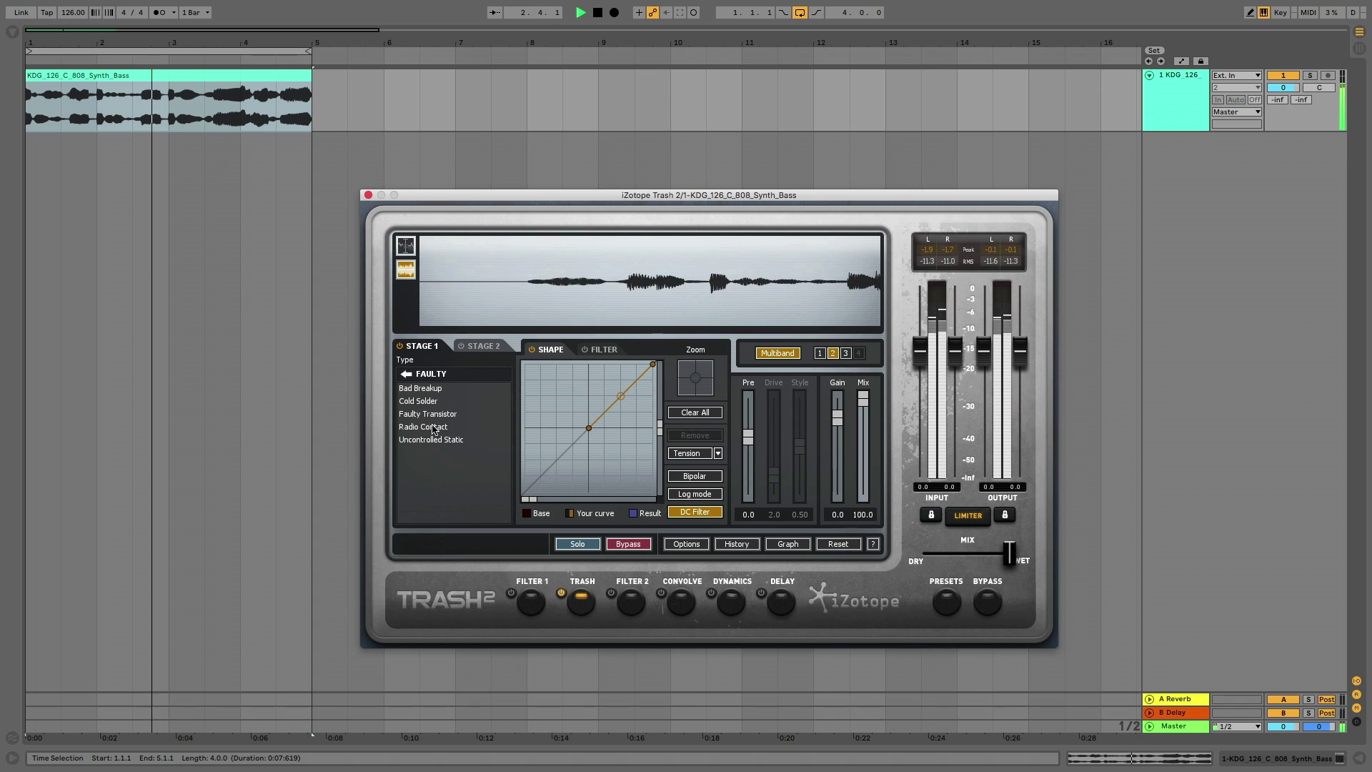
{"action": "left_click", "coordinate": [443, 416]}
{"action": "left_click_drag", "start_coordinate": [779, 478], "coordinate": [779, 489]}
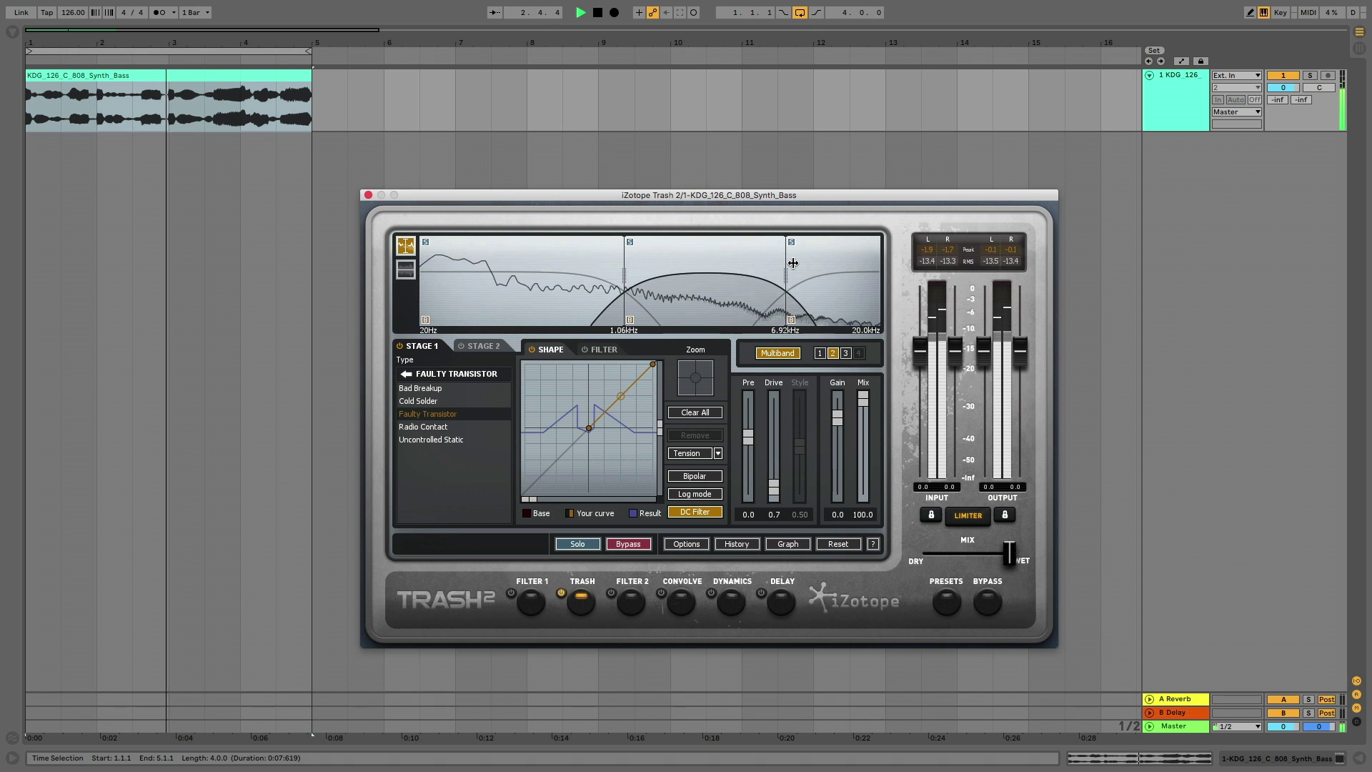
{"action": "left_click_drag", "start_coordinate": [779, 492], "coordinate": [783, 434]}
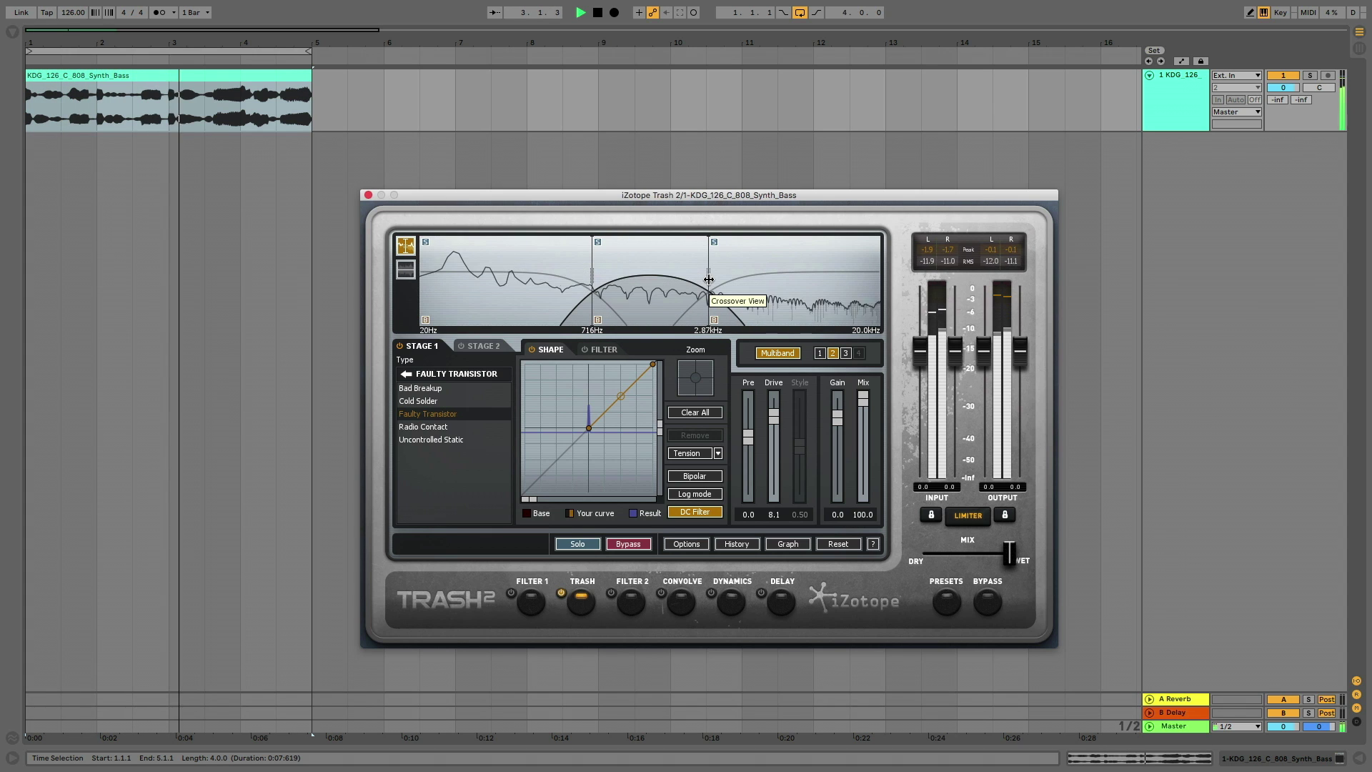
Enable Stage 2 on band 2, choose the Heavy type Buzzsaw, and raise its Drive
{"action": "left_click", "coordinate": [485, 347]}
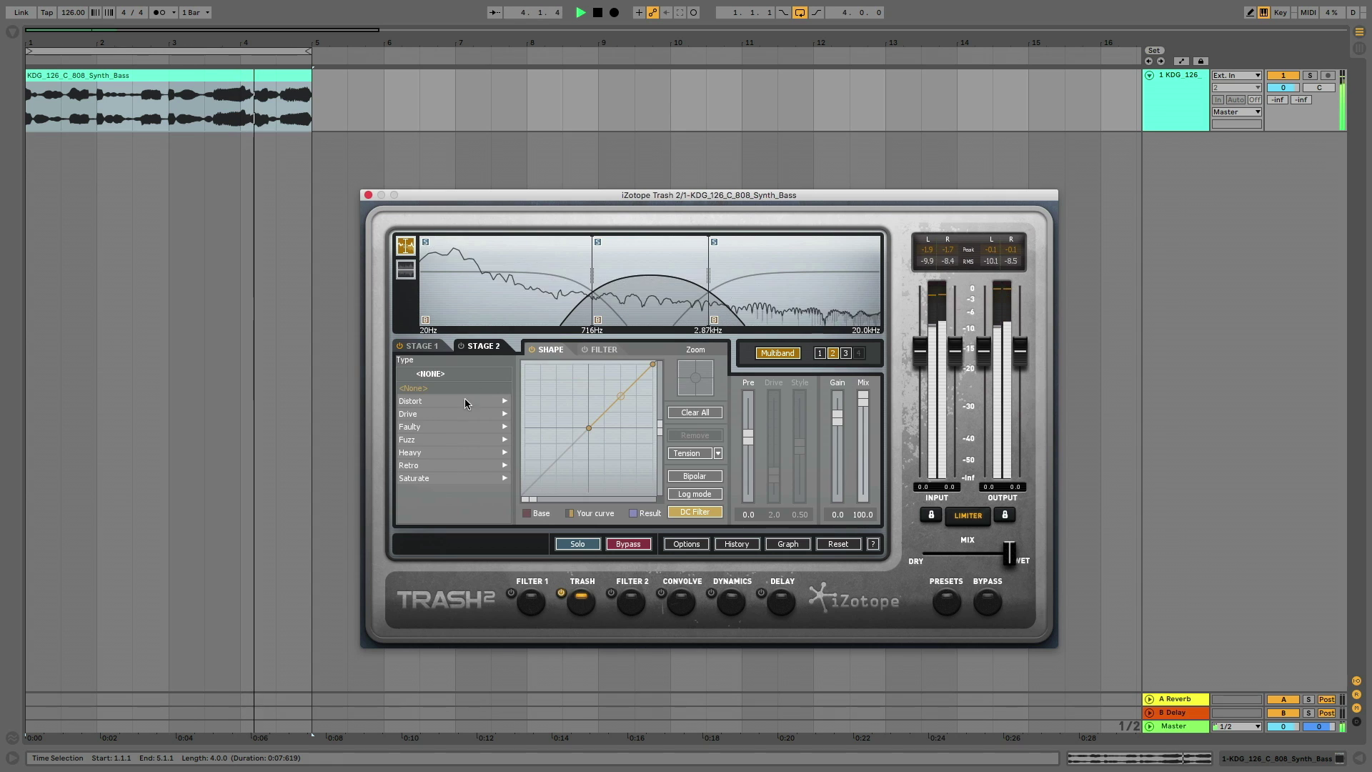
{"action": "left_click", "coordinate": [462, 347]}
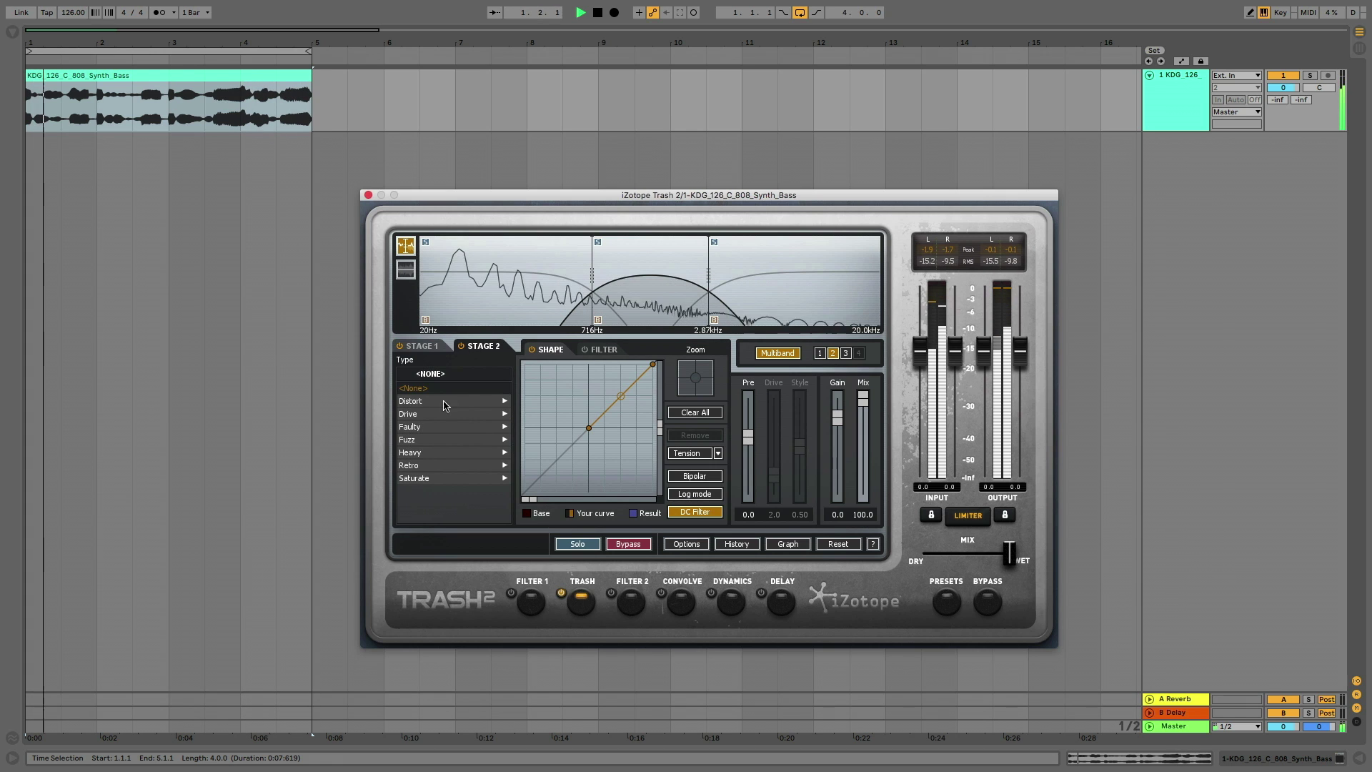
{"action": "left_click", "coordinate": [429, 453]}
{"action": "left_click", "coordinate": [433, 390]}
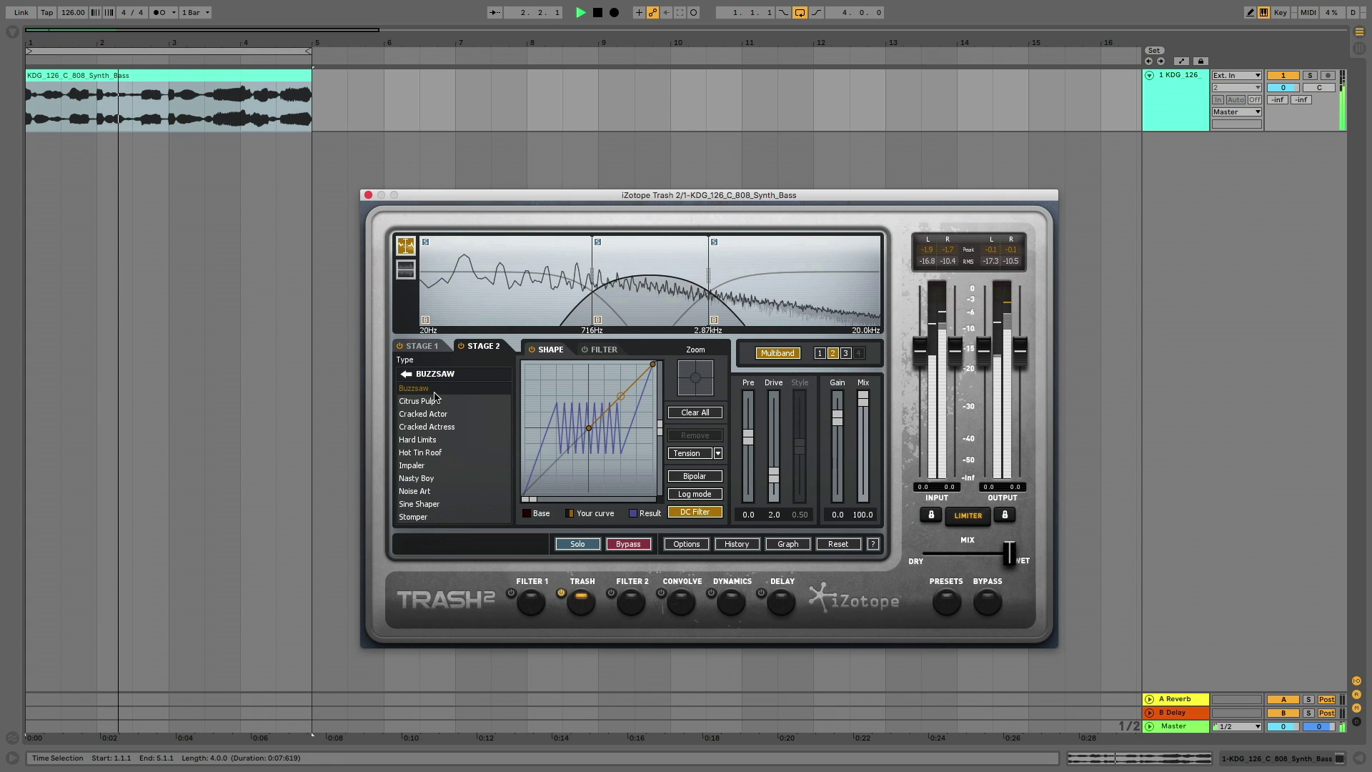
{"action": "left_click_drag", "start_coordinate": [774, 475], "coordinate": [779, 458]}
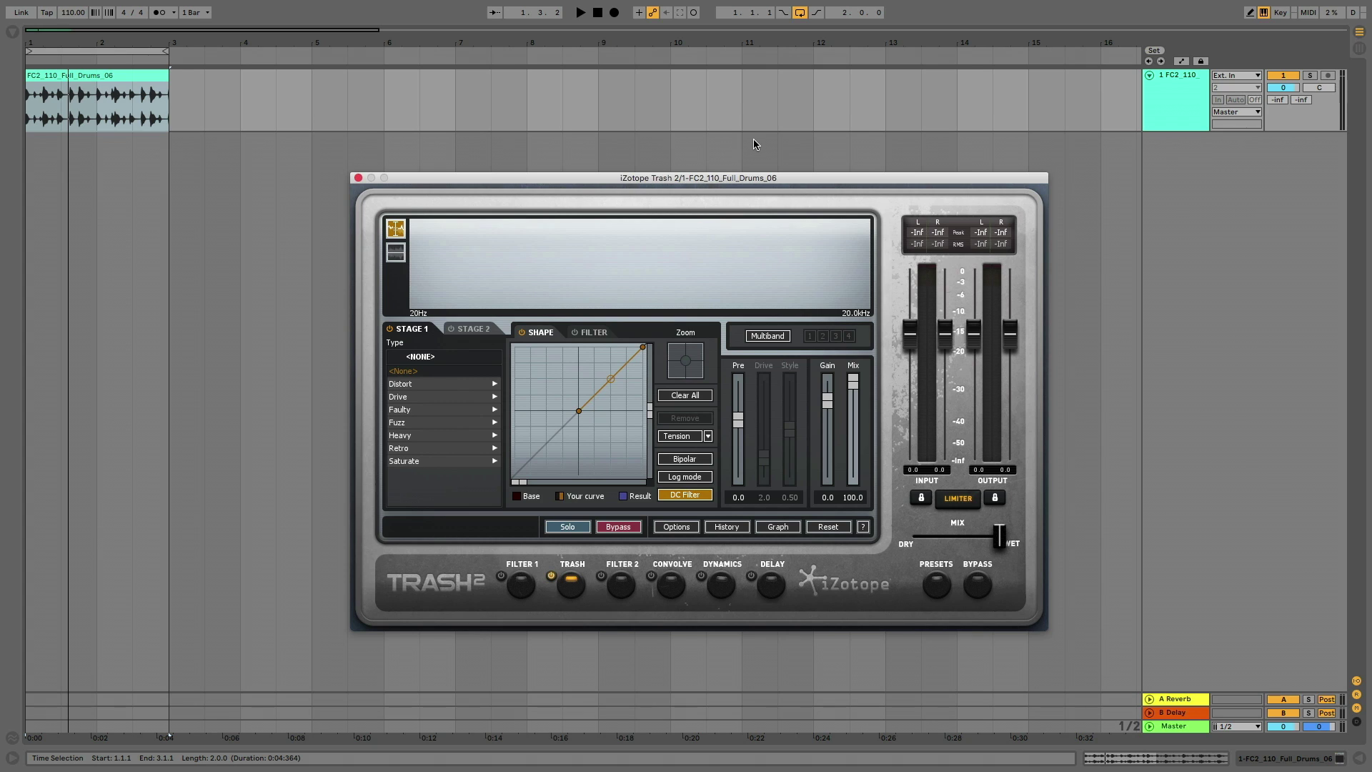
Play the drum clip and set Trash Stage 1 to the Saturate type Tape Saturation with Drive 0.0
{"action": "left_click", "coordinate": [95, 79]}
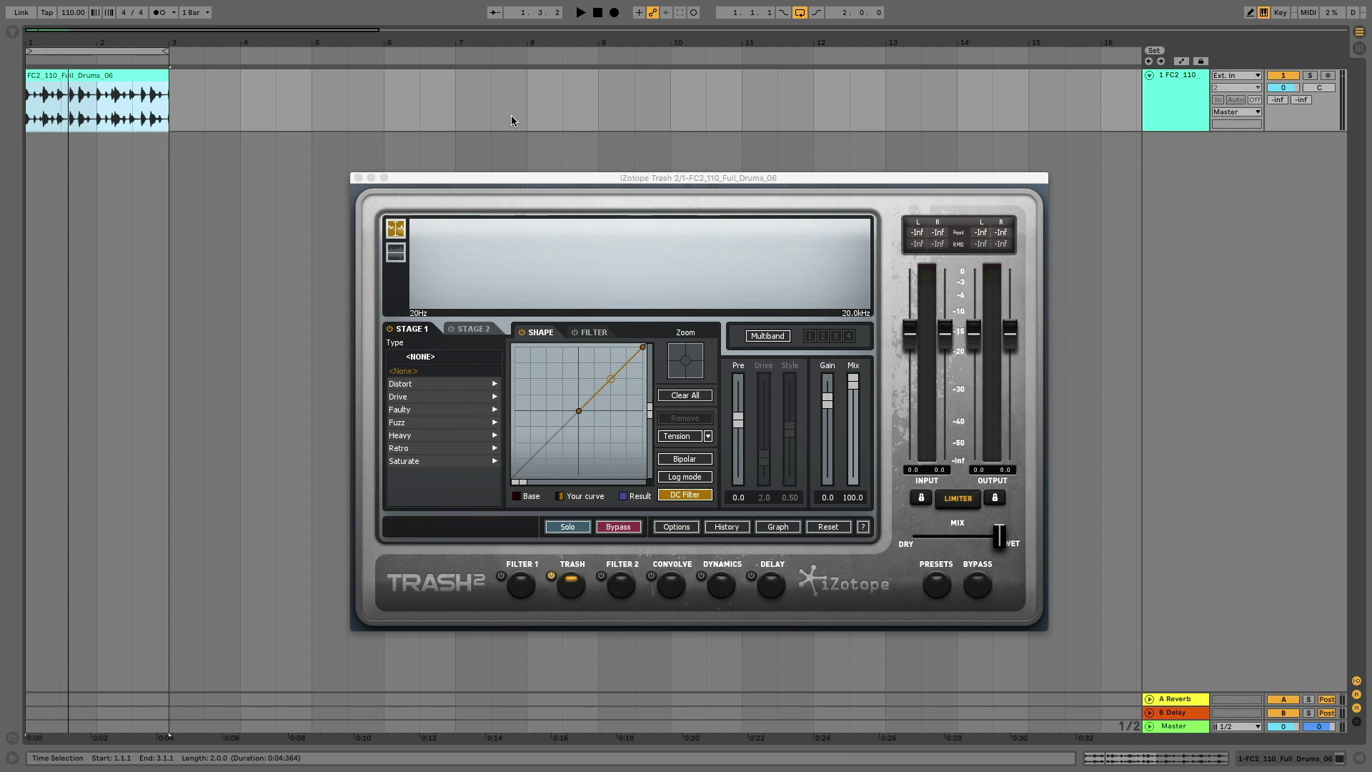
{"action": "key", "text": "space"}
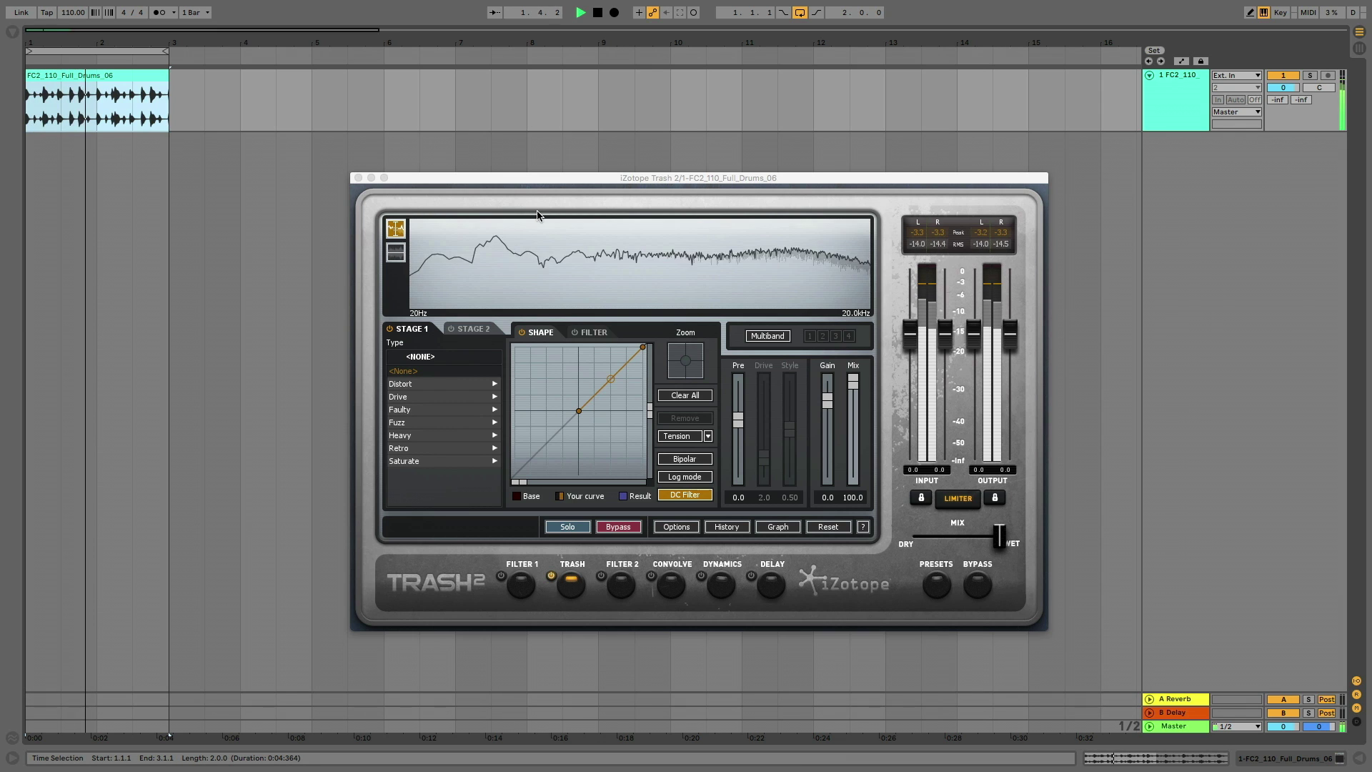
{"action": "left_click", "coordinate": [410, 464]}
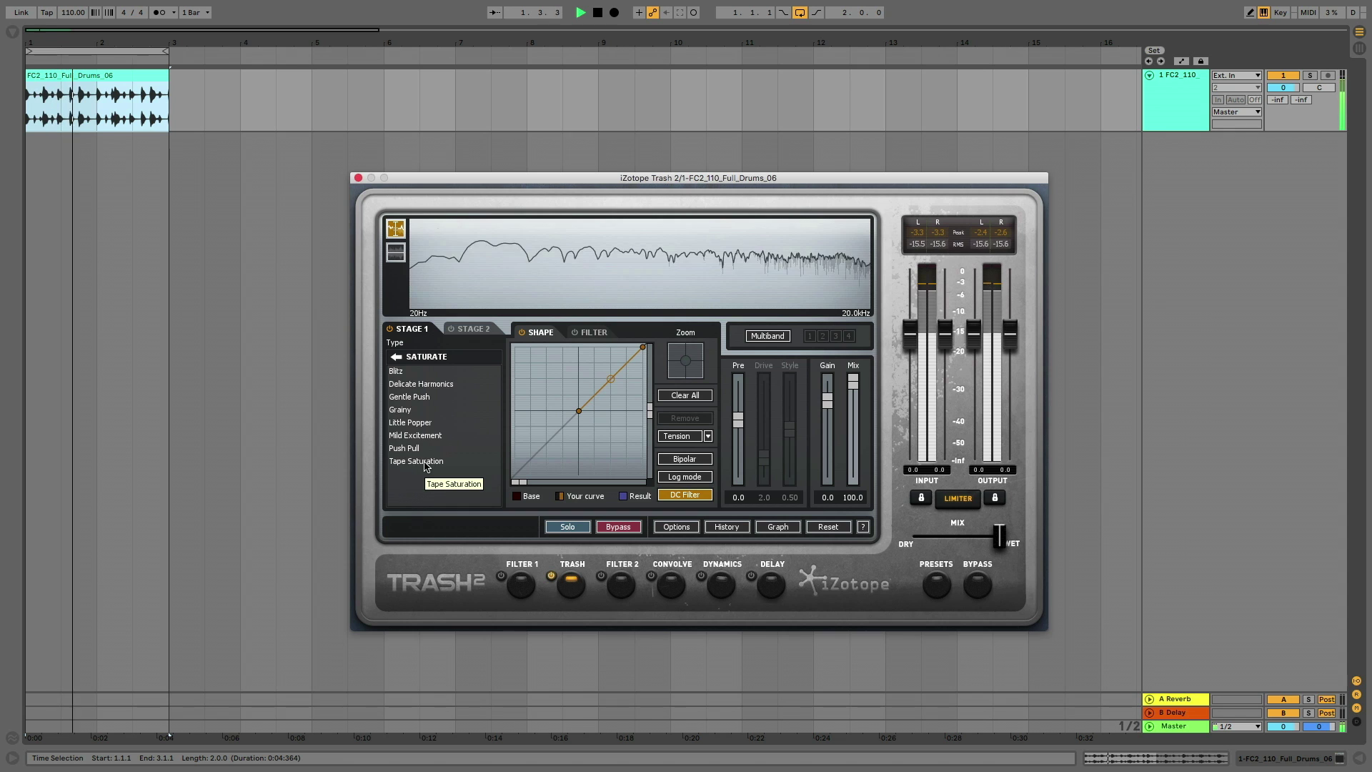
{"action": "left_click", "coordinate": [421, 462]}
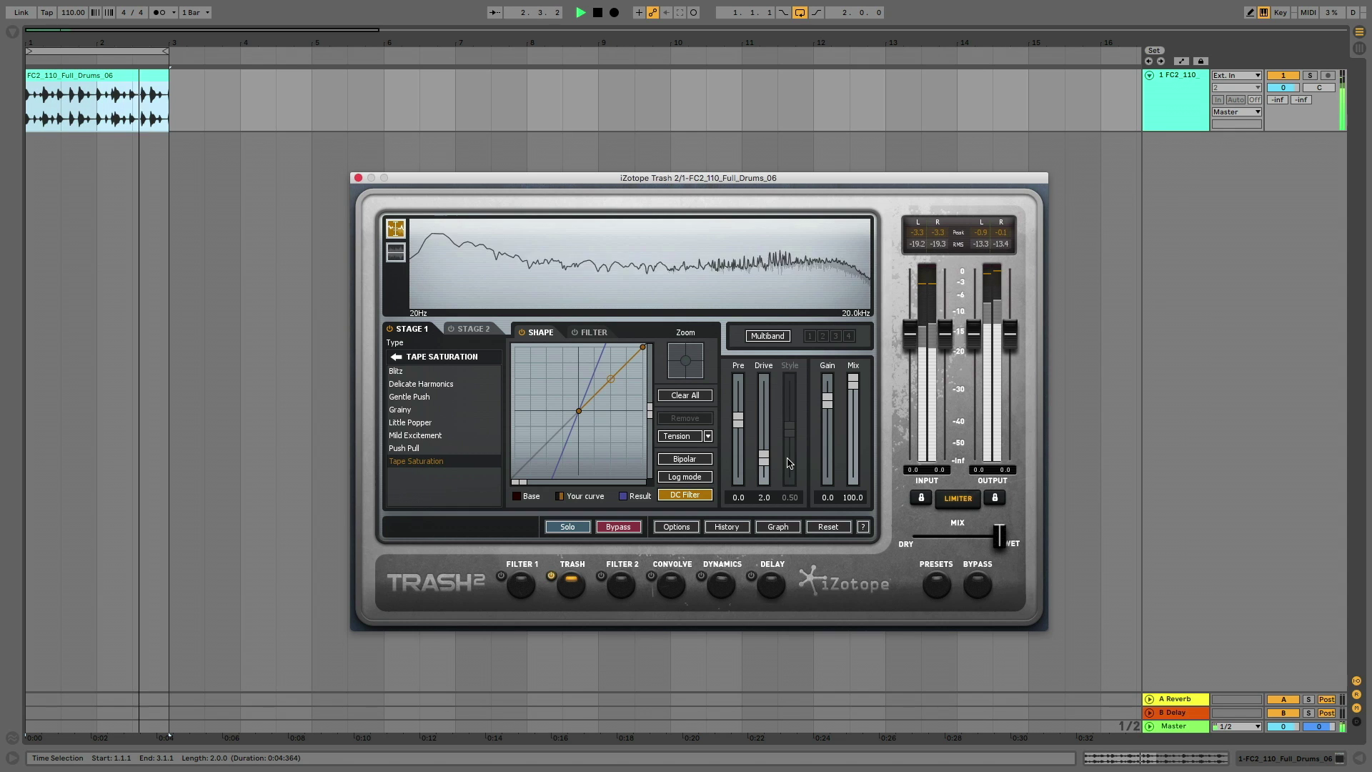
{"action": "mouse_move", "coordinate": [764, 457]}
{"action": "left_mouse_down"}
{"action": "mouse_move", "coordinate": [766, 425]}
{"action": "mouse_move", "coordinate": [763, 480]}
{"action": "left_mouse_up"}
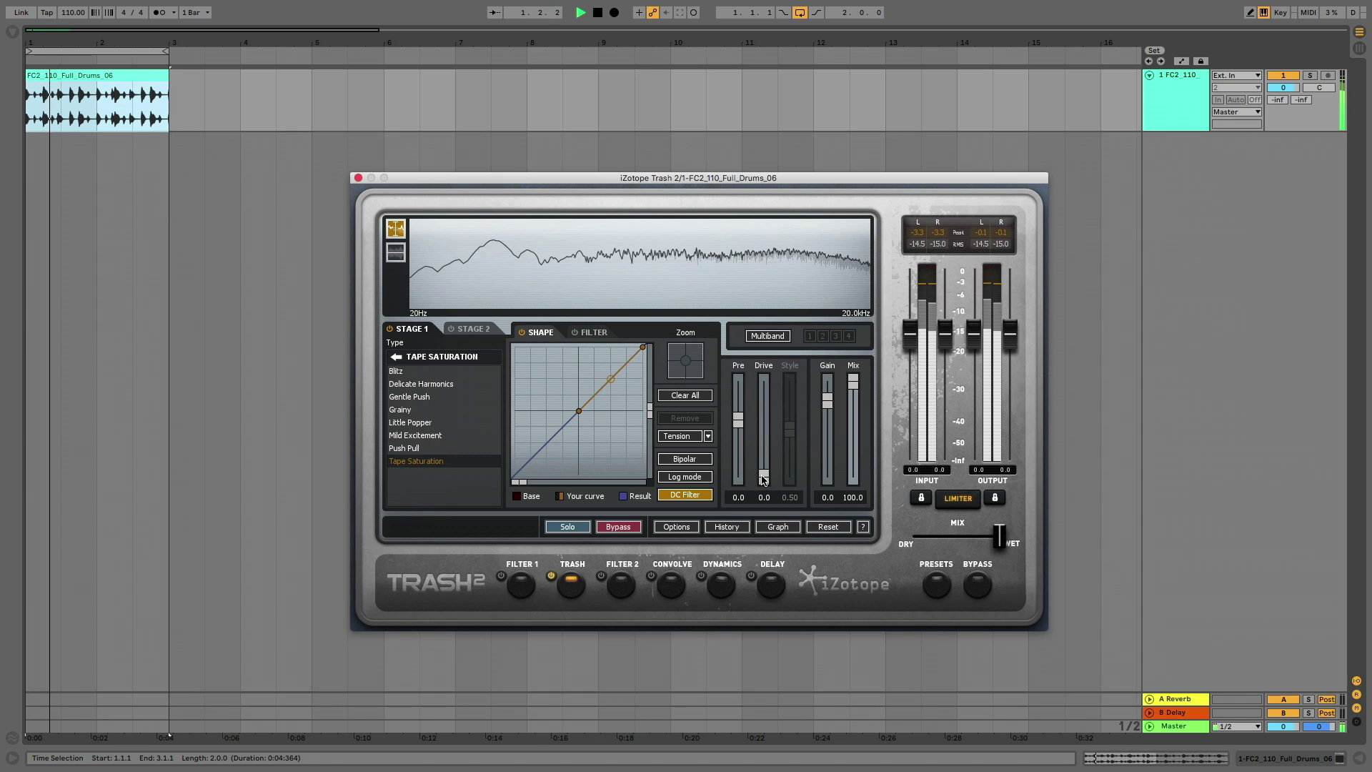
Enable Stage 2 with the Garage distortion and set its Drive to 0.0 and Style to 0.02
{"action": "left_click", "coordinate": [450, 335]}
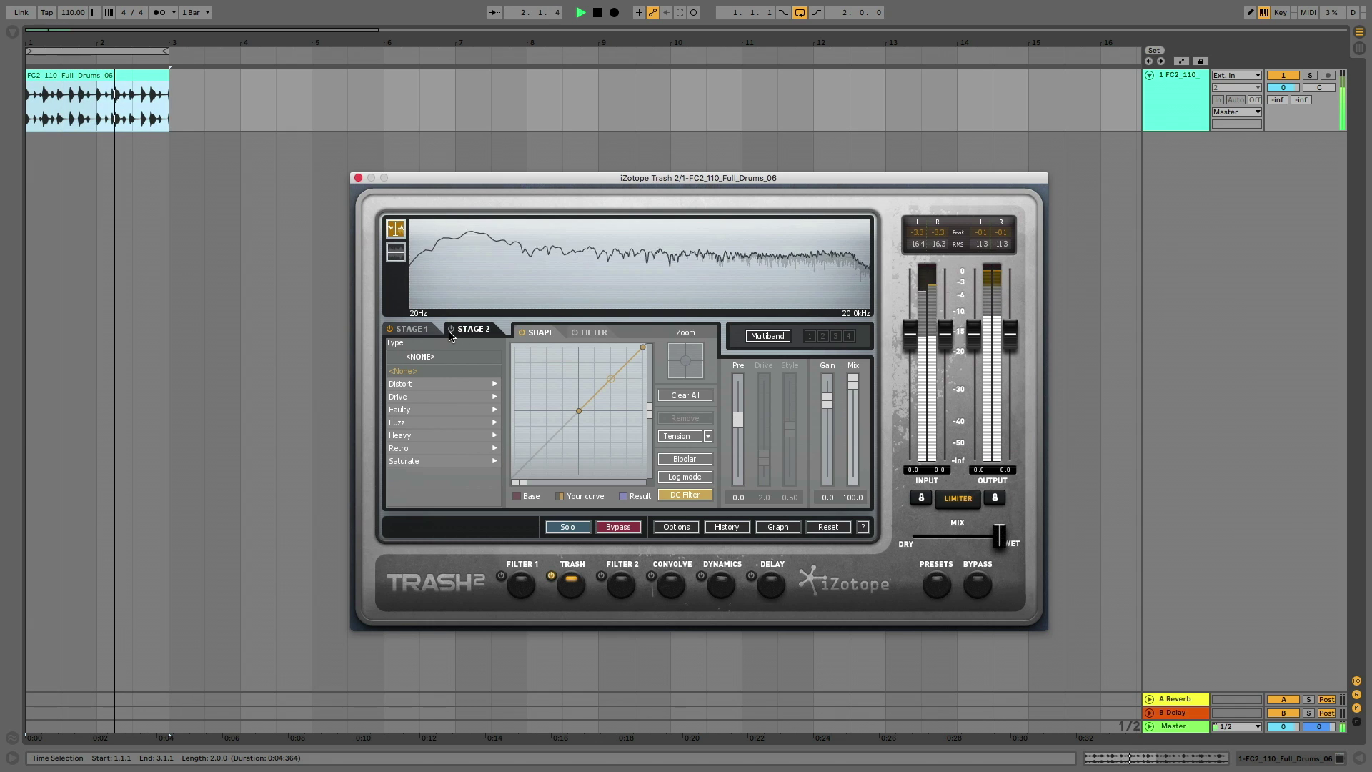
{"action": "left_click", "coordinate": [451, 328]}
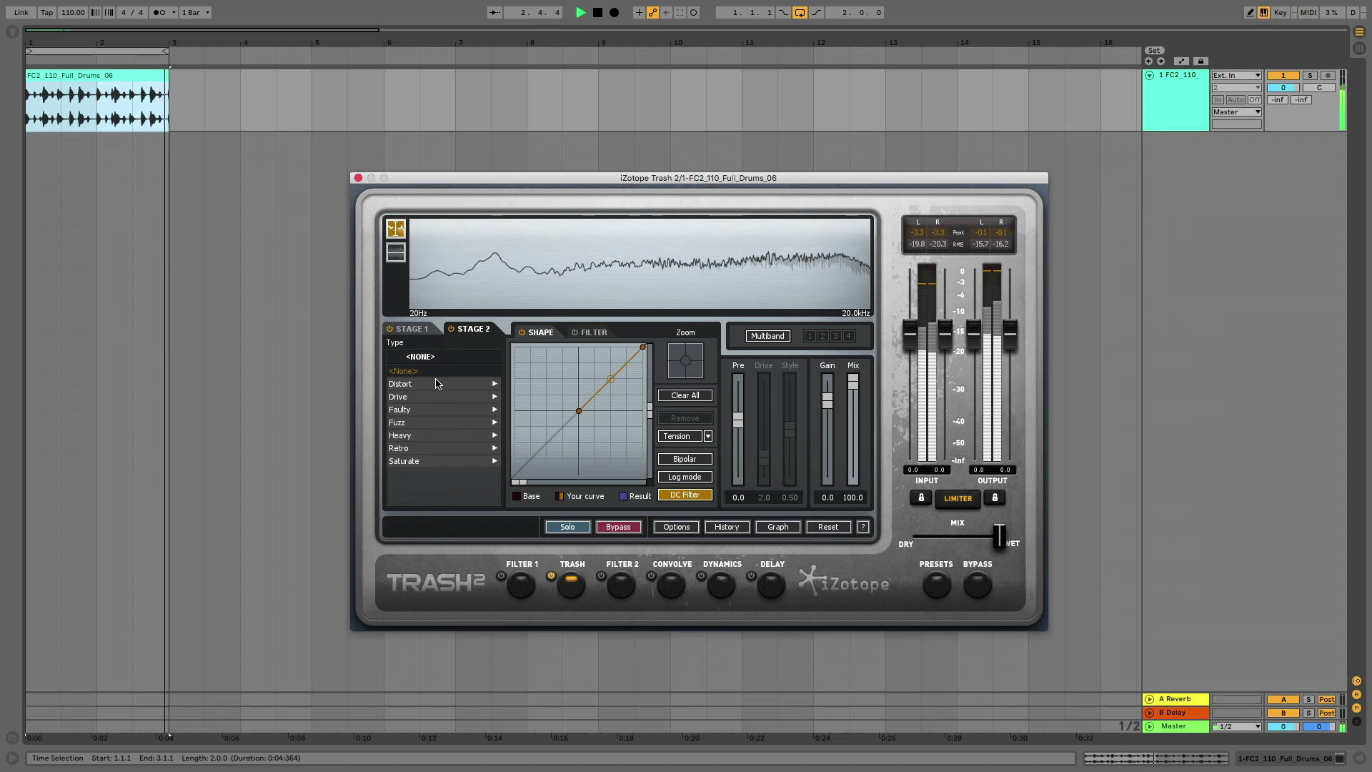
{"action": "left_click", "coordinate": [429, 422]}
{"action": "left_click", "coordinate": [431, 385]}
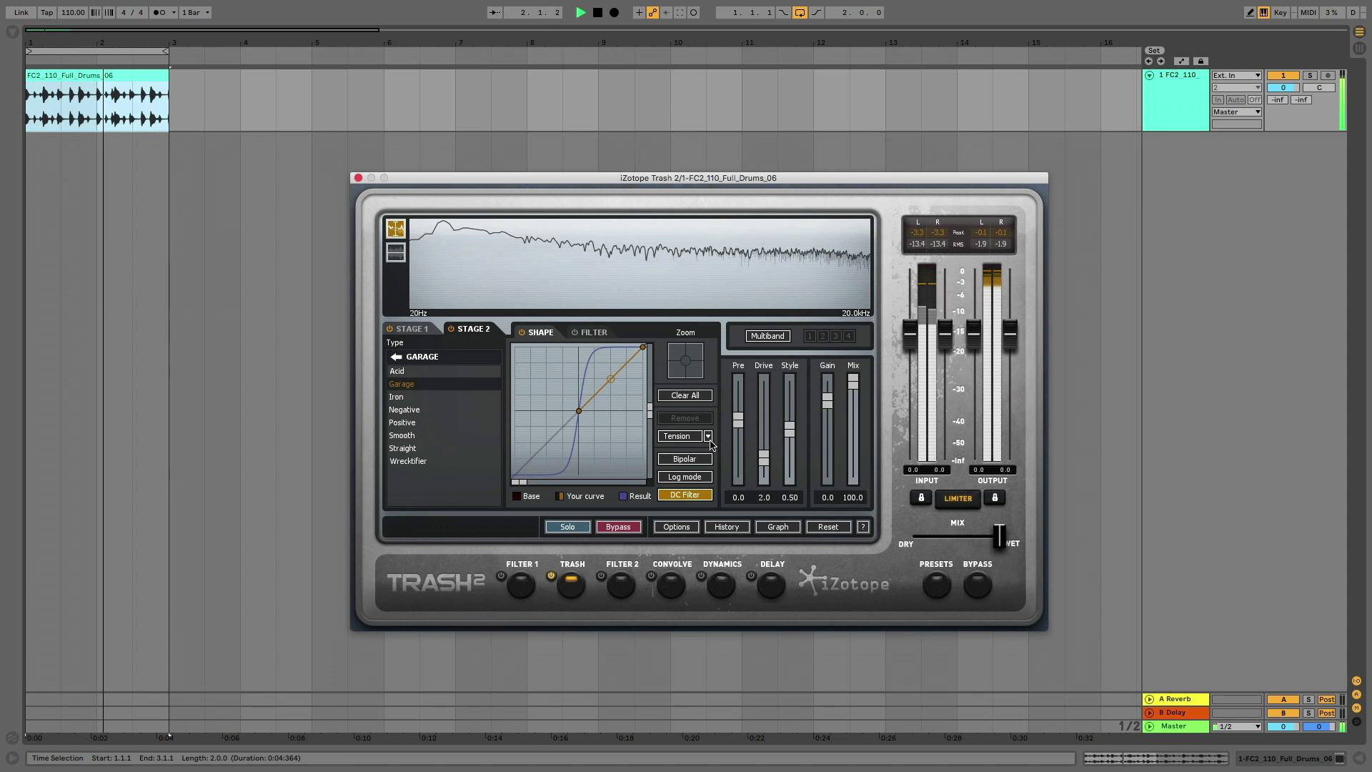
{"action": "left_click_drag", "start_coordinate": [761, 459], "coordinate": [763, 477]}
{"action": "left_click_drag", "start_coordinate": [790, 428], "coordinate": [790, 475]}
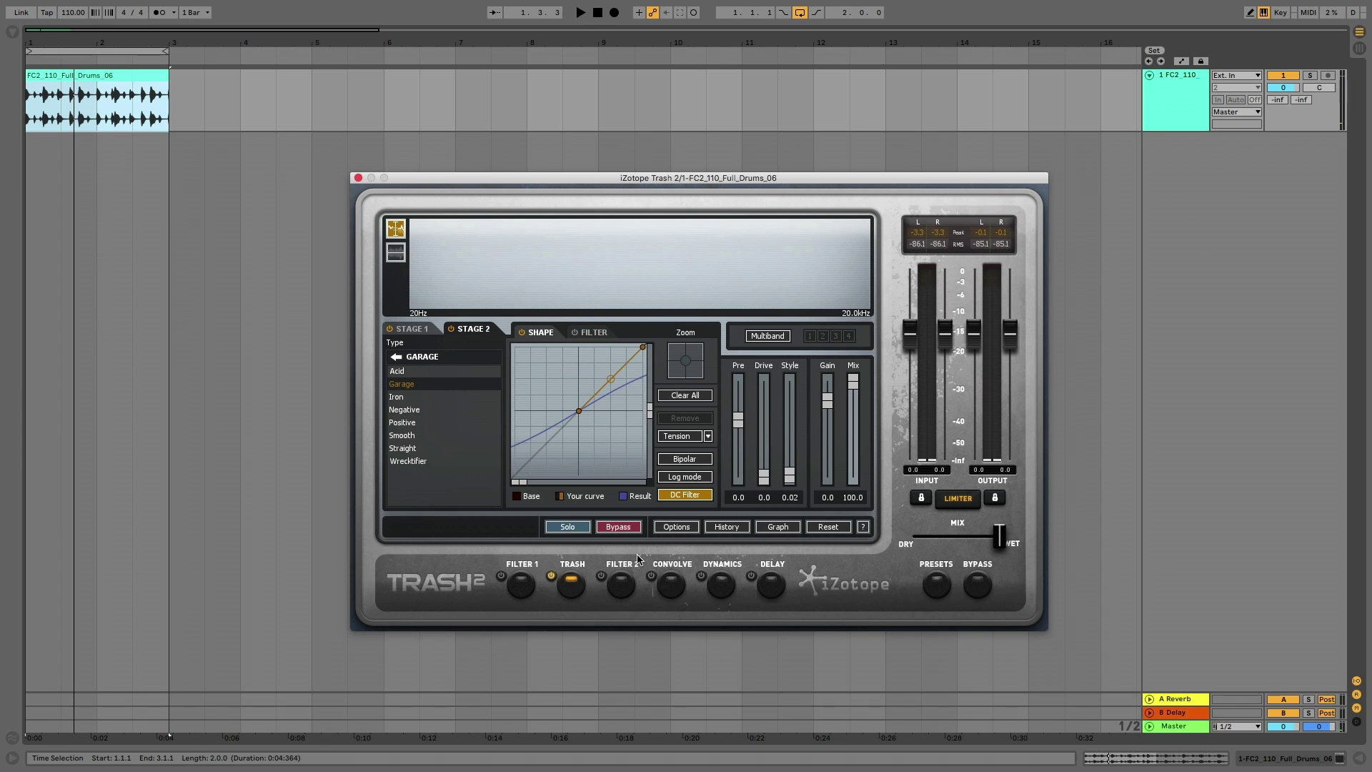
Turn off the Trash module and enable the Convolve module
{"action": "left_click", "coordinate": [550, 576]}
{"action": "left_click", "coordinate": [673, 586]}
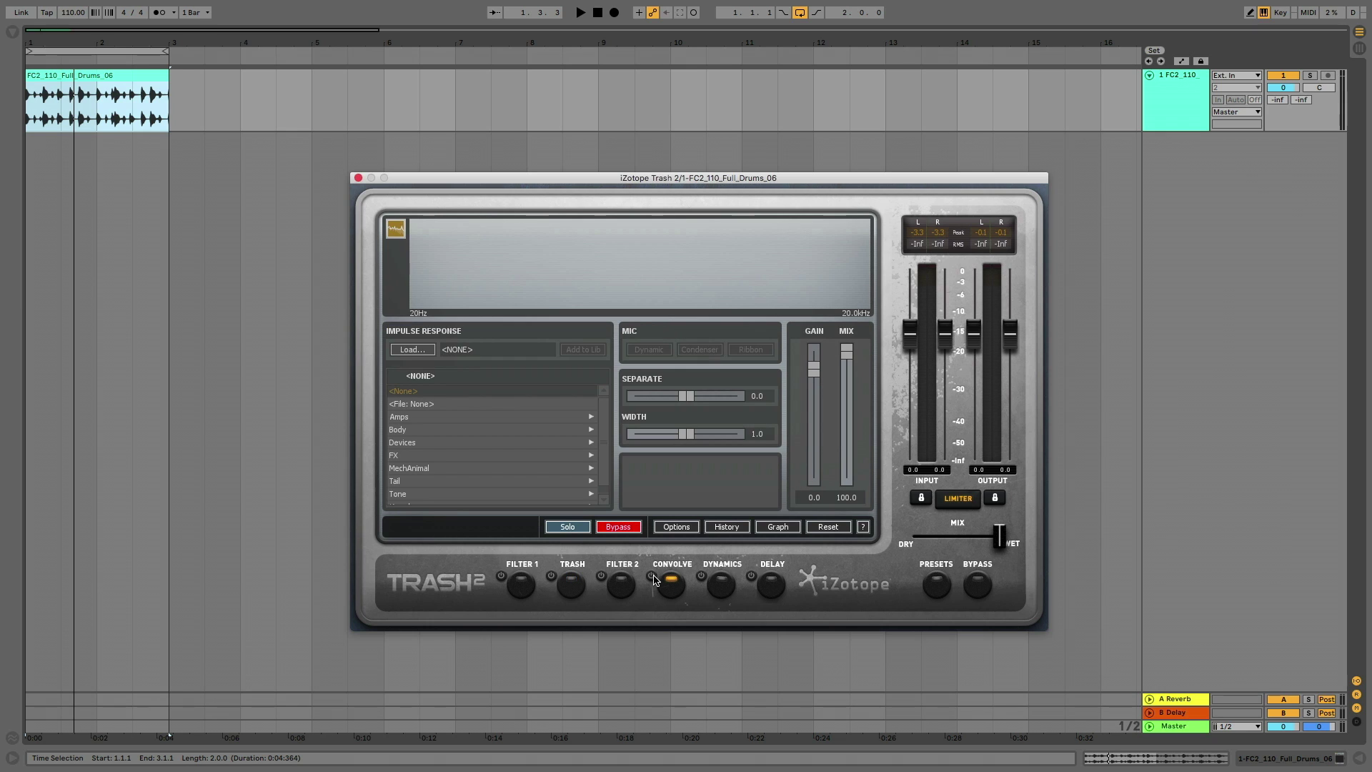
{"action": "left_click", "coordinate": [652, 577]}
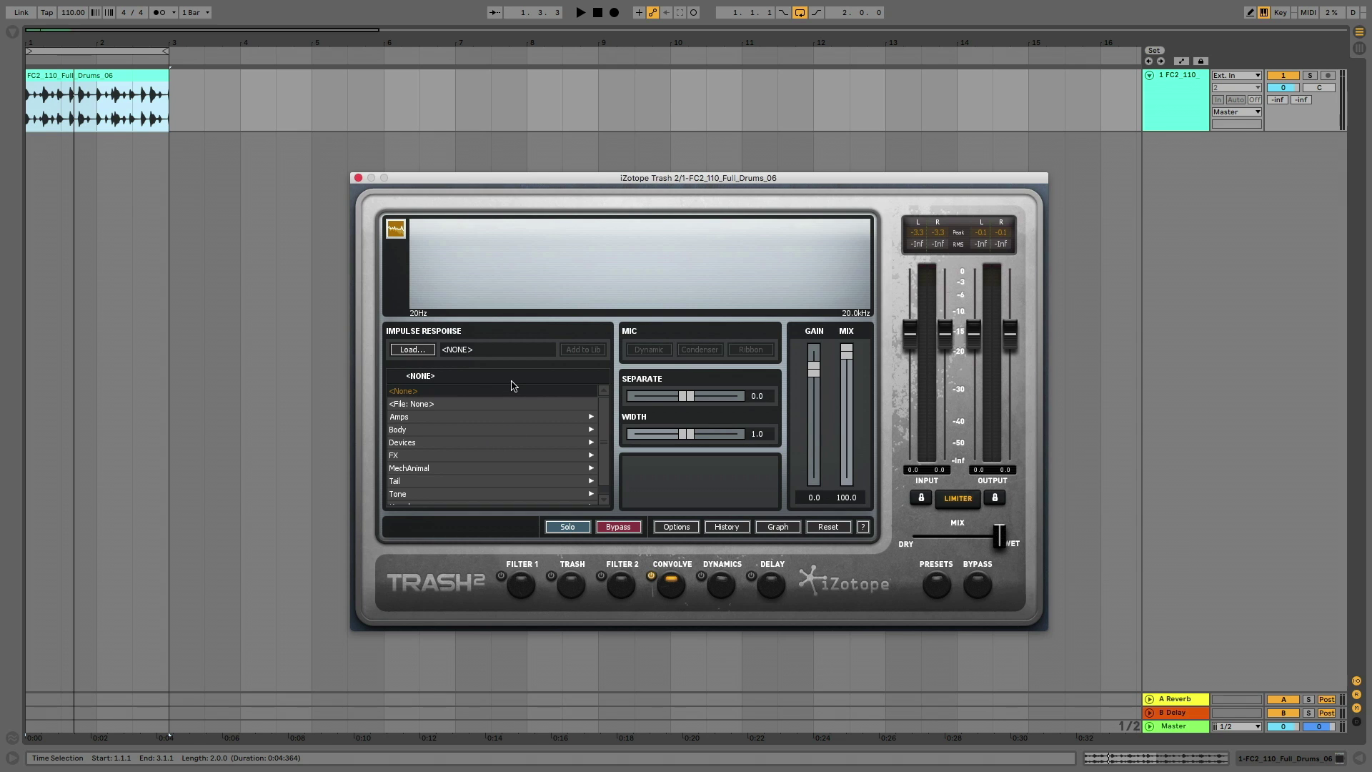
Audition the amp impulse responses Boxboro Combo, Chelsea Classic, Grafton Bass Deluxe and Northbridge 4x12 on the drums
{"action": "left_click", "coordinate": [462, 416]}
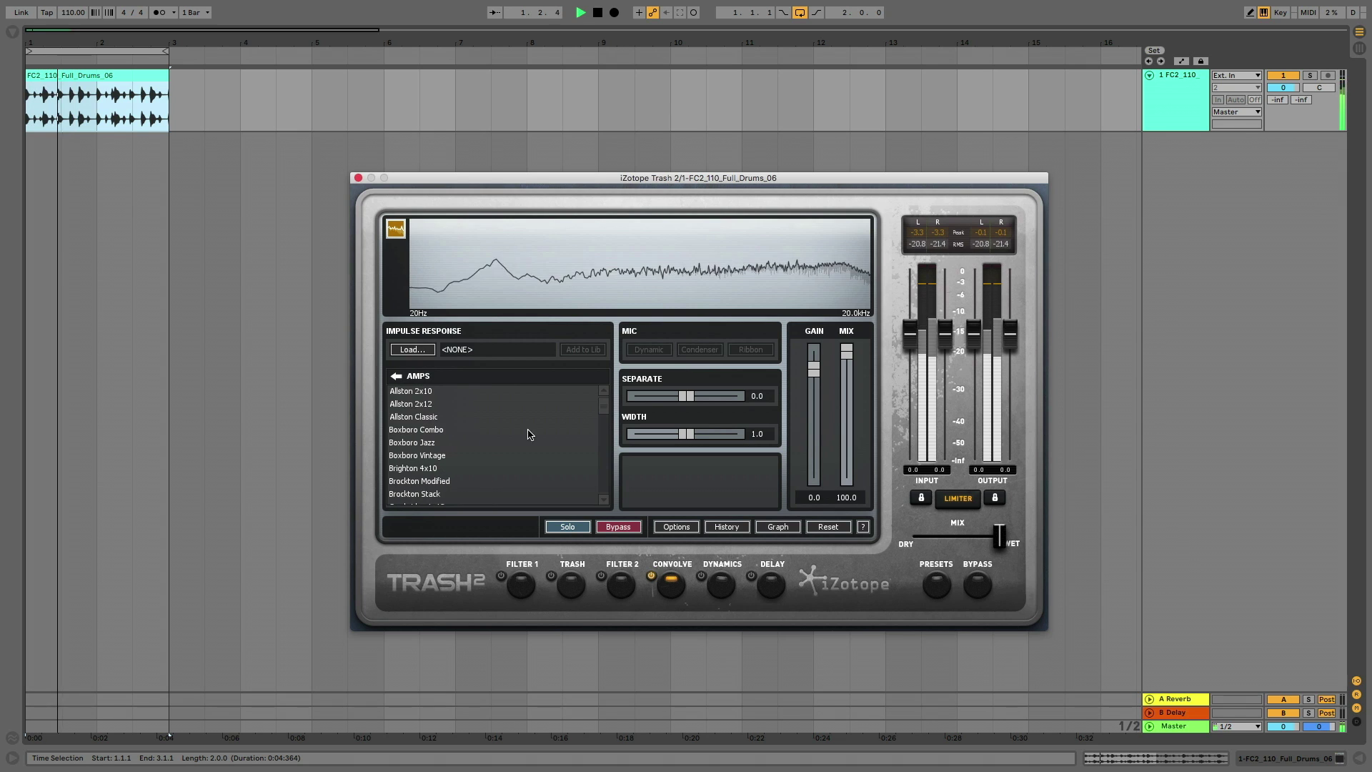
{"action": "left_click", "coordinate": [458, 429]}
{"action": "scroll", "coordinate": [481, 450], "scroll_direction": "down", "scroll_amount": 4}
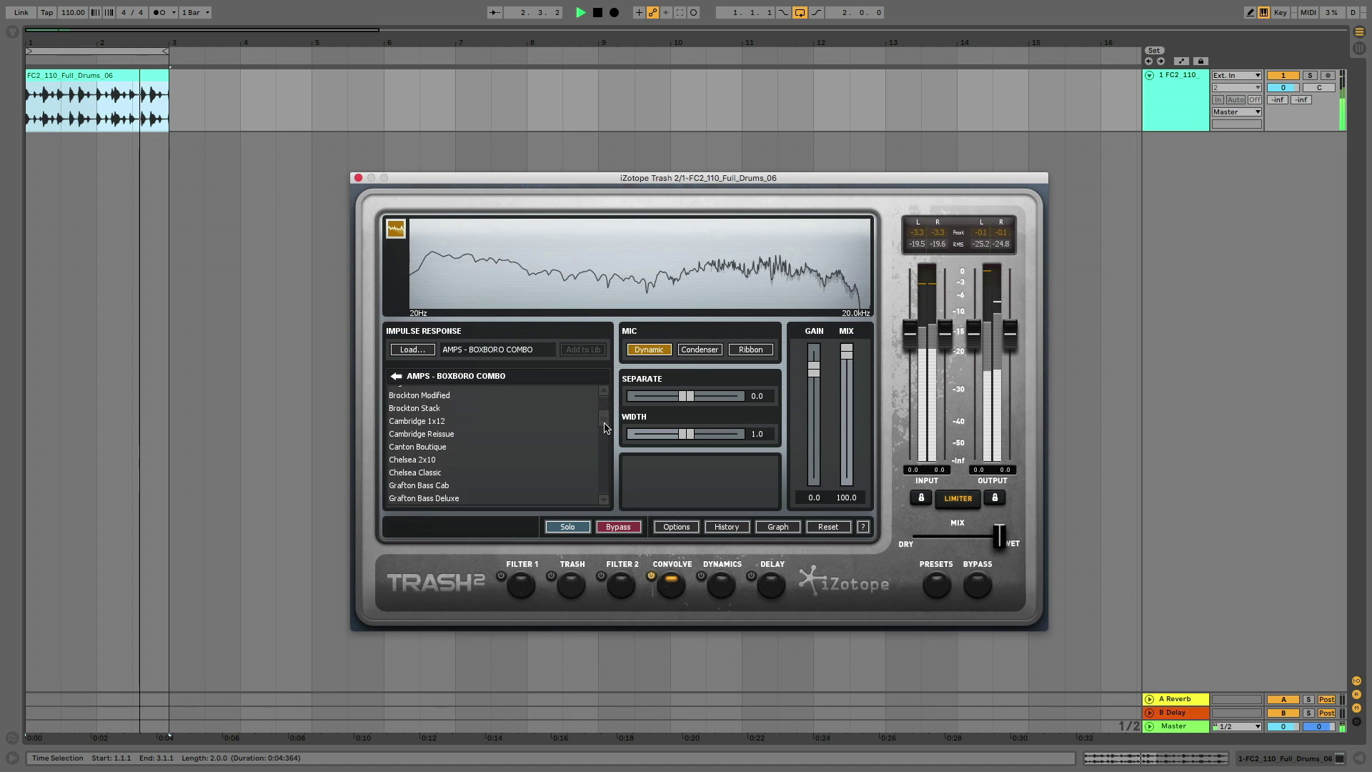
{"action": "left_click", "coordinate": [481, 444]}
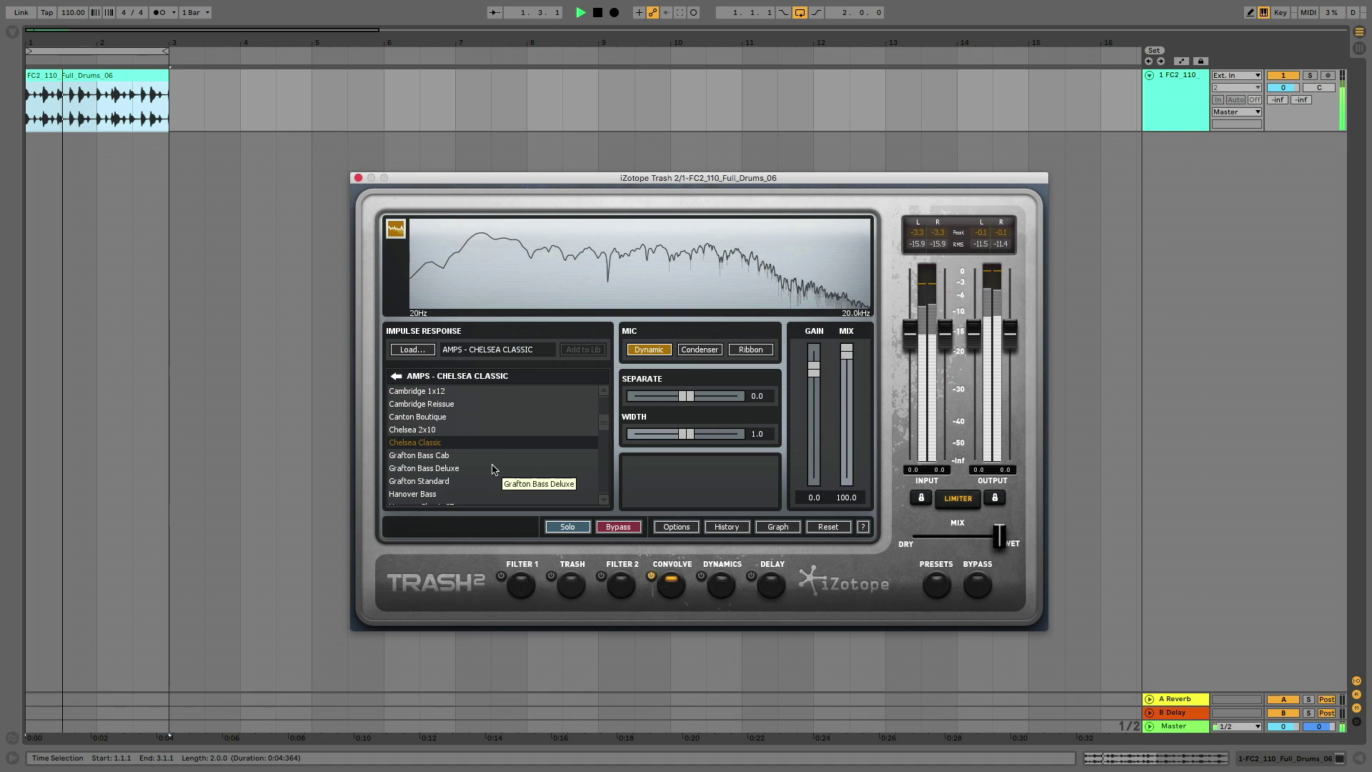
{"action": "left_click", "coordinate": [477, 469]}
{"action": "scroll", "coordinate": [489, 461], "scroll_direction": "down", "scroll_amount": 4}
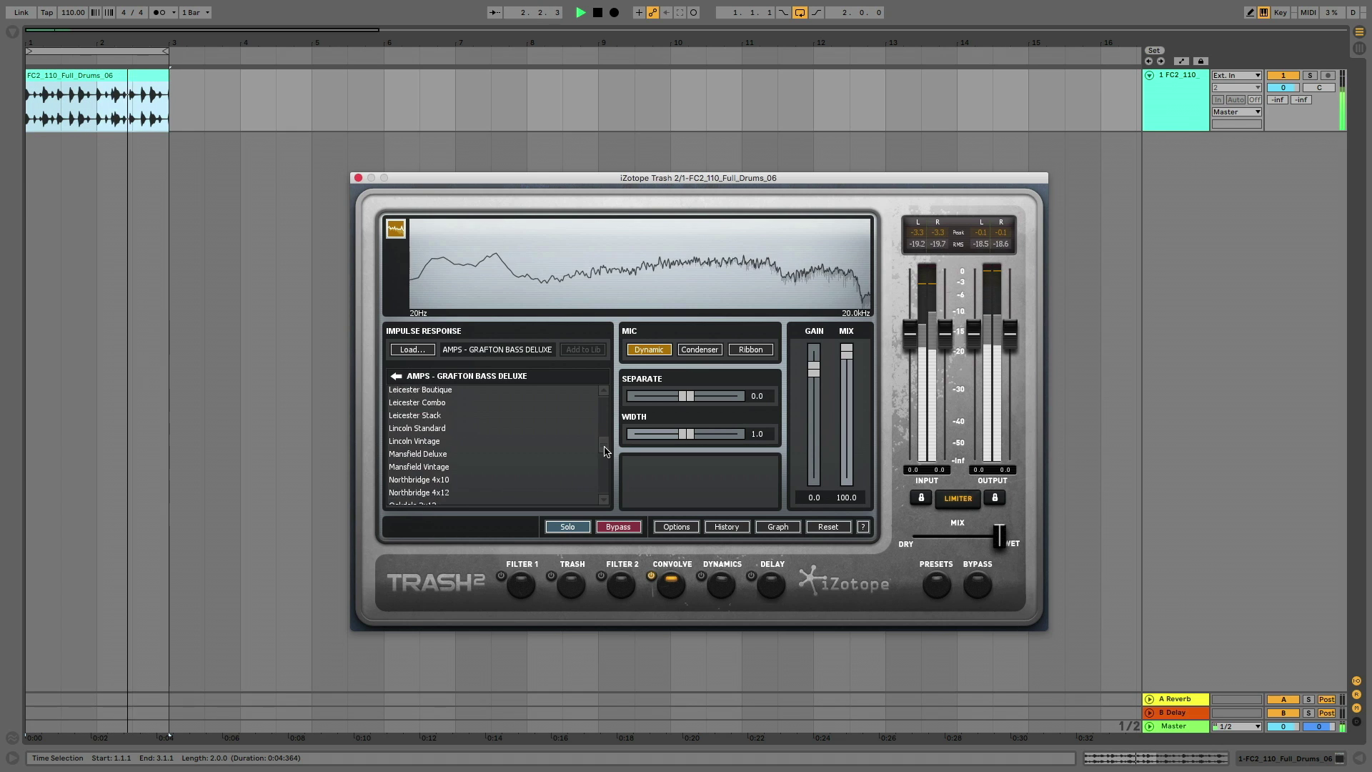
{"action": "left_click", "coordinate": [491, 458]}
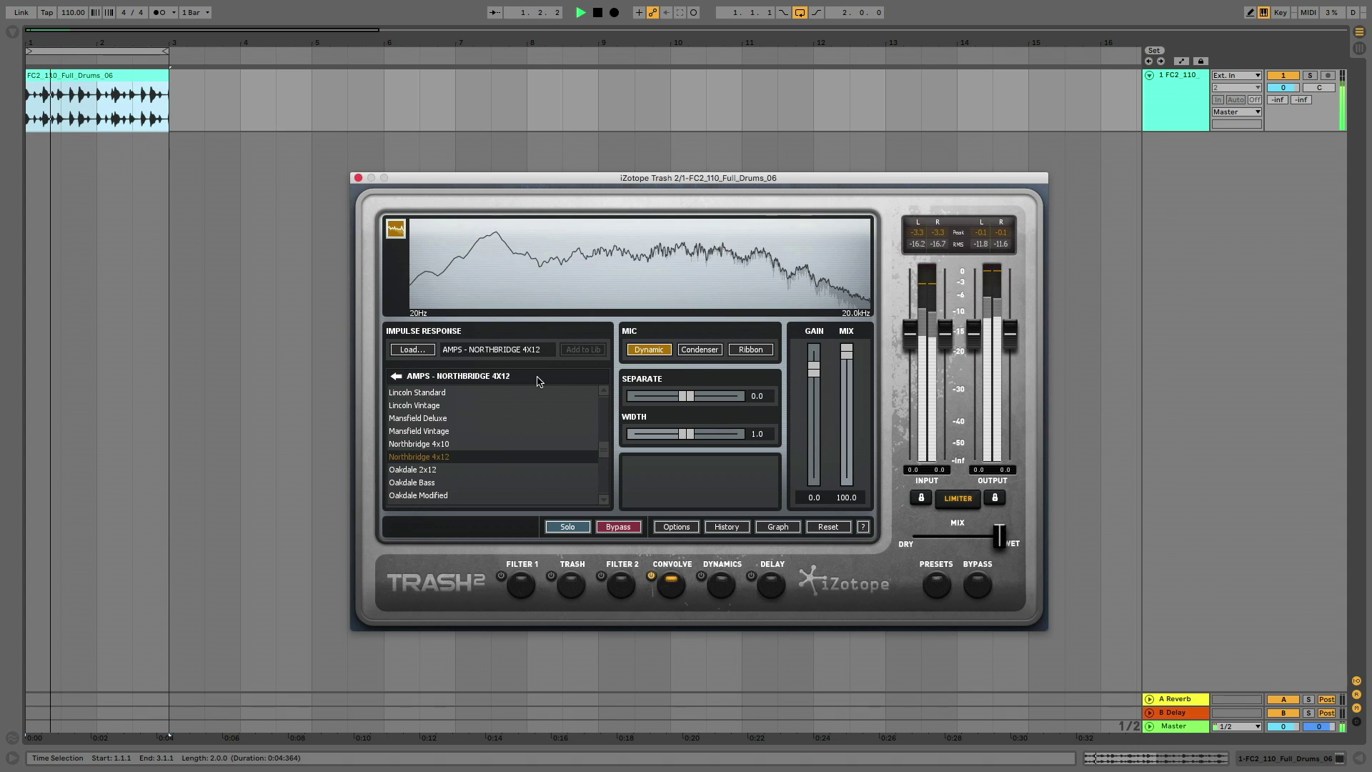
Audition the MechAnimal impulse responses Badger, Cat and Dog on the drums, ending with Pig loaded
{"action": "left_click", "coordinate": [395, 377]}
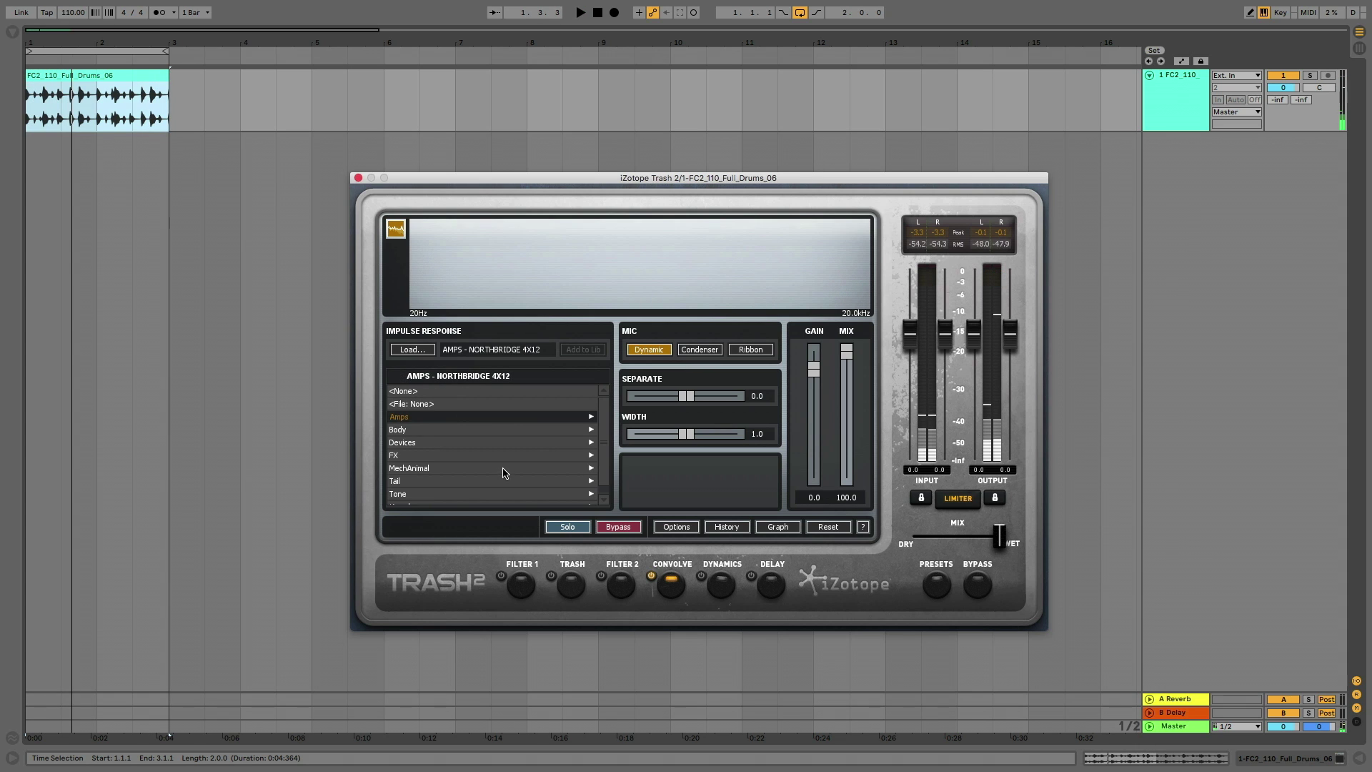
{"action": "left_click", "coordinate": [442, 472]}
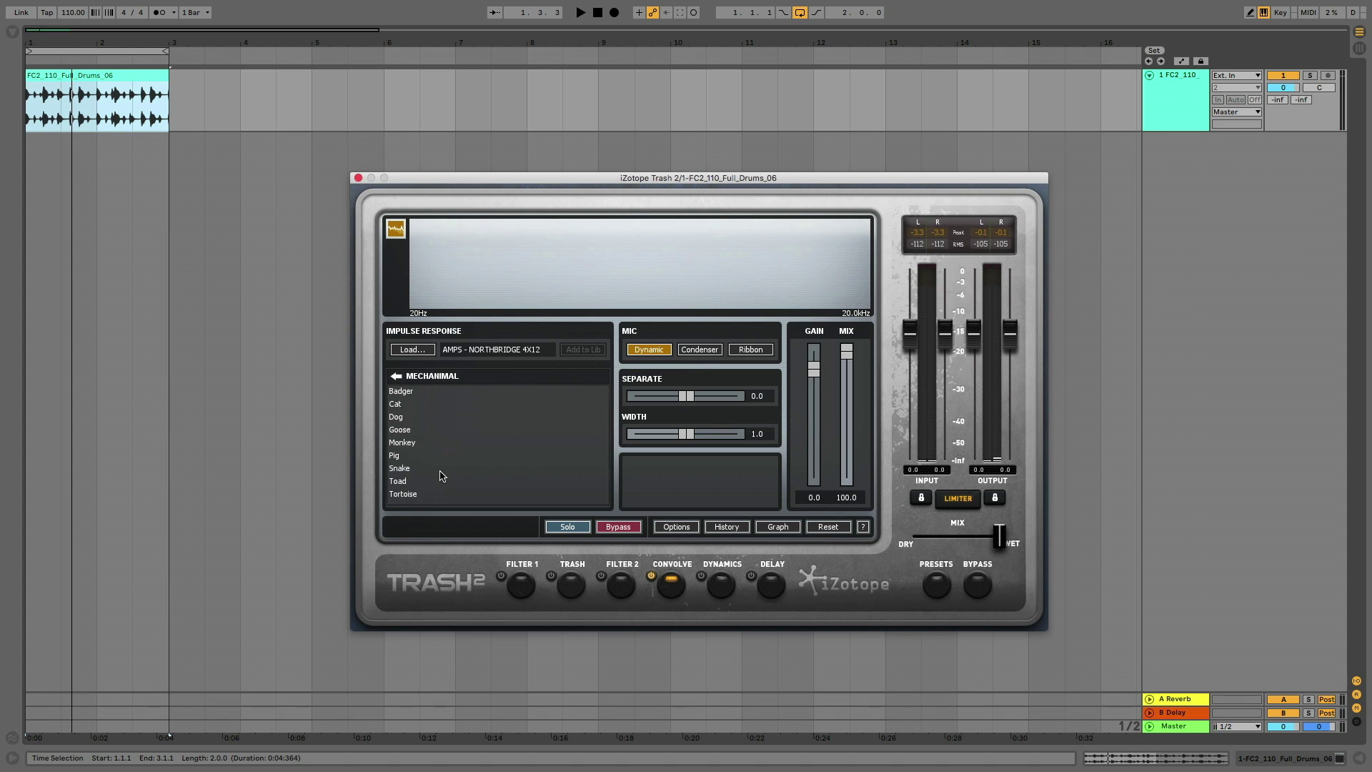
{"action": "left_click", "coordinate": [450, 395]}
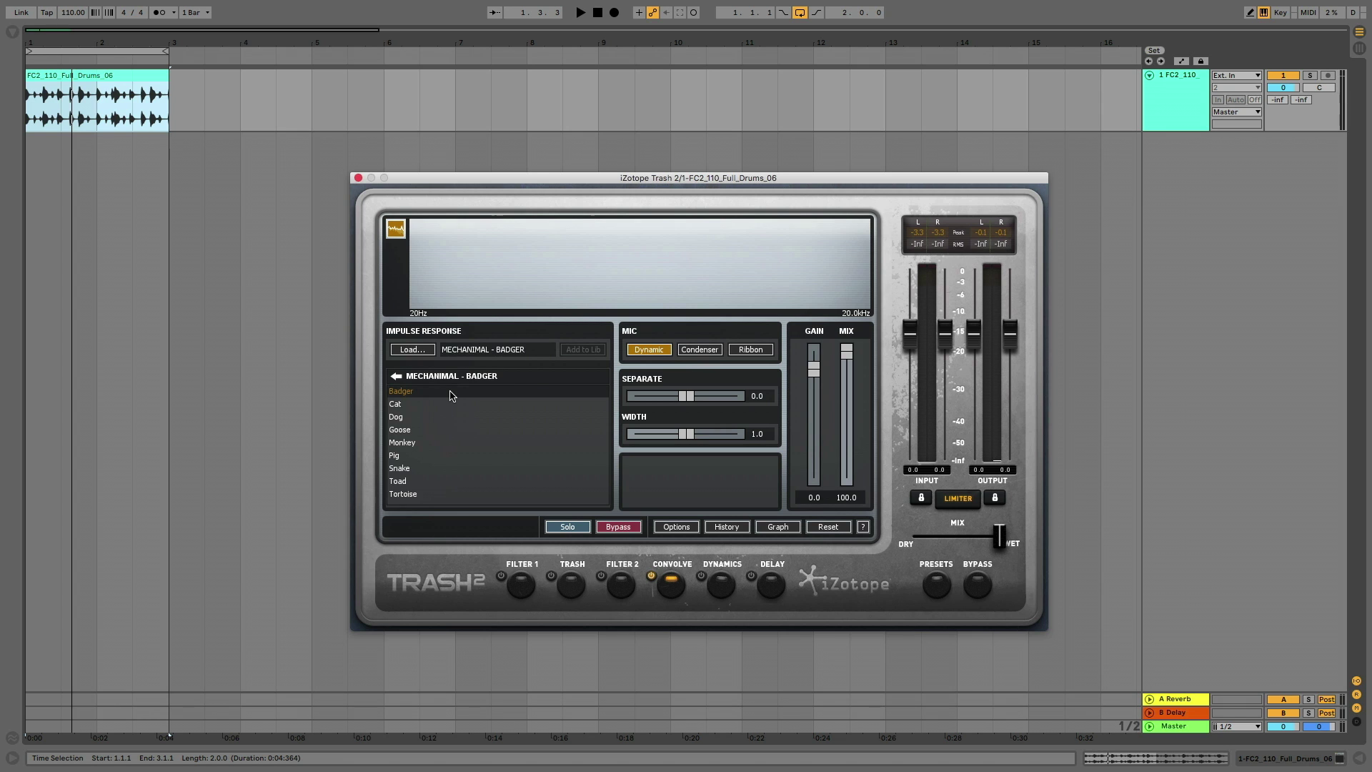
{"action": "key", "text": "space"}
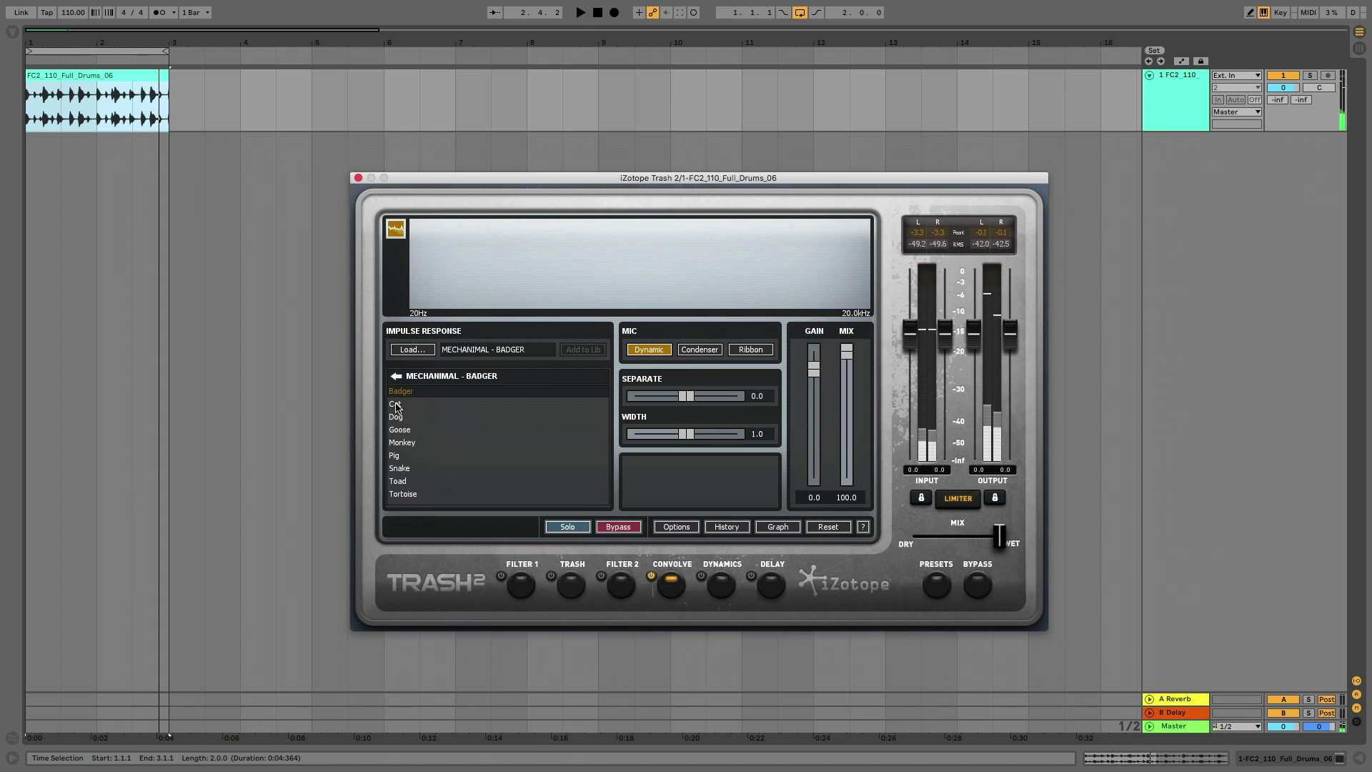
{"action": "left_click", "coordinate": [397, 405]}
{"action": "key", "text": "space"}
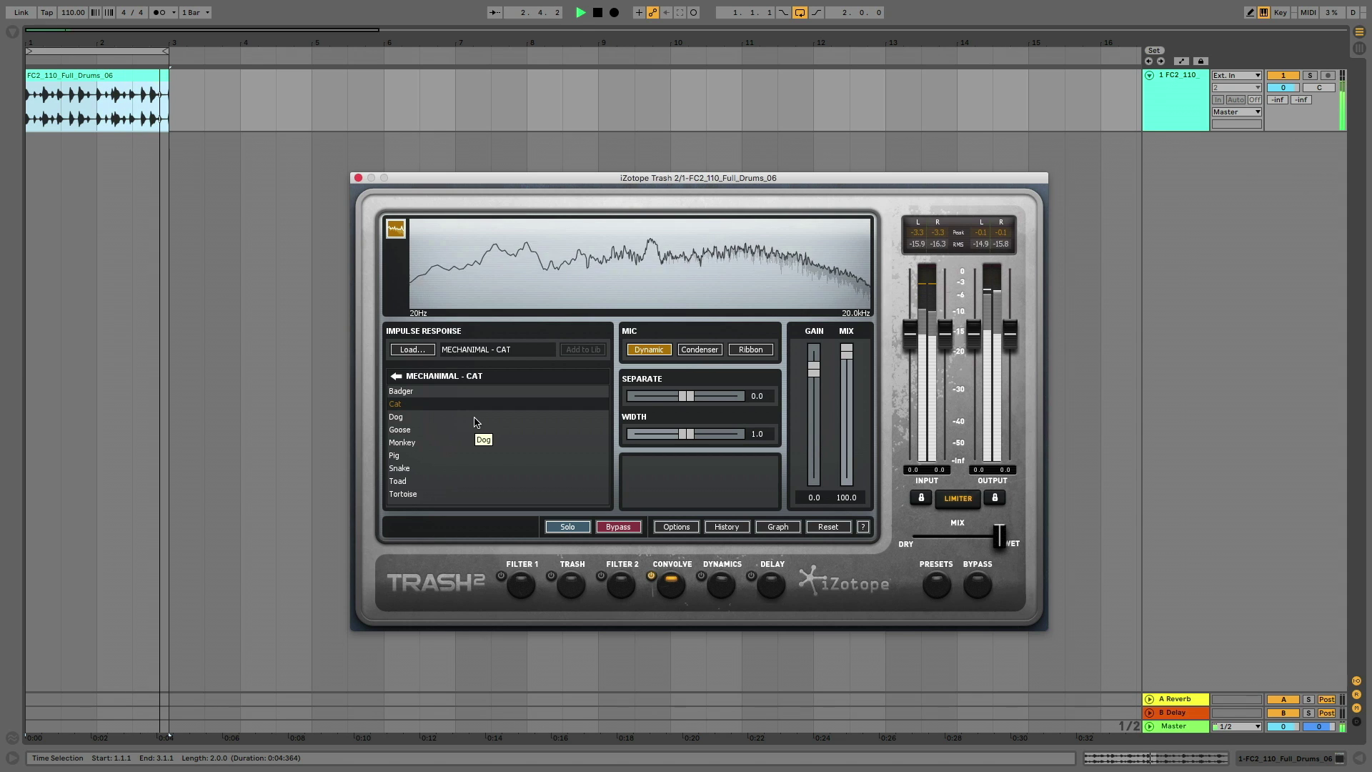
{"action": "key", "text": "space"}
{"action": "left_click", "coordinate": [475, 418]}
{"action": "key", "text": "space"}
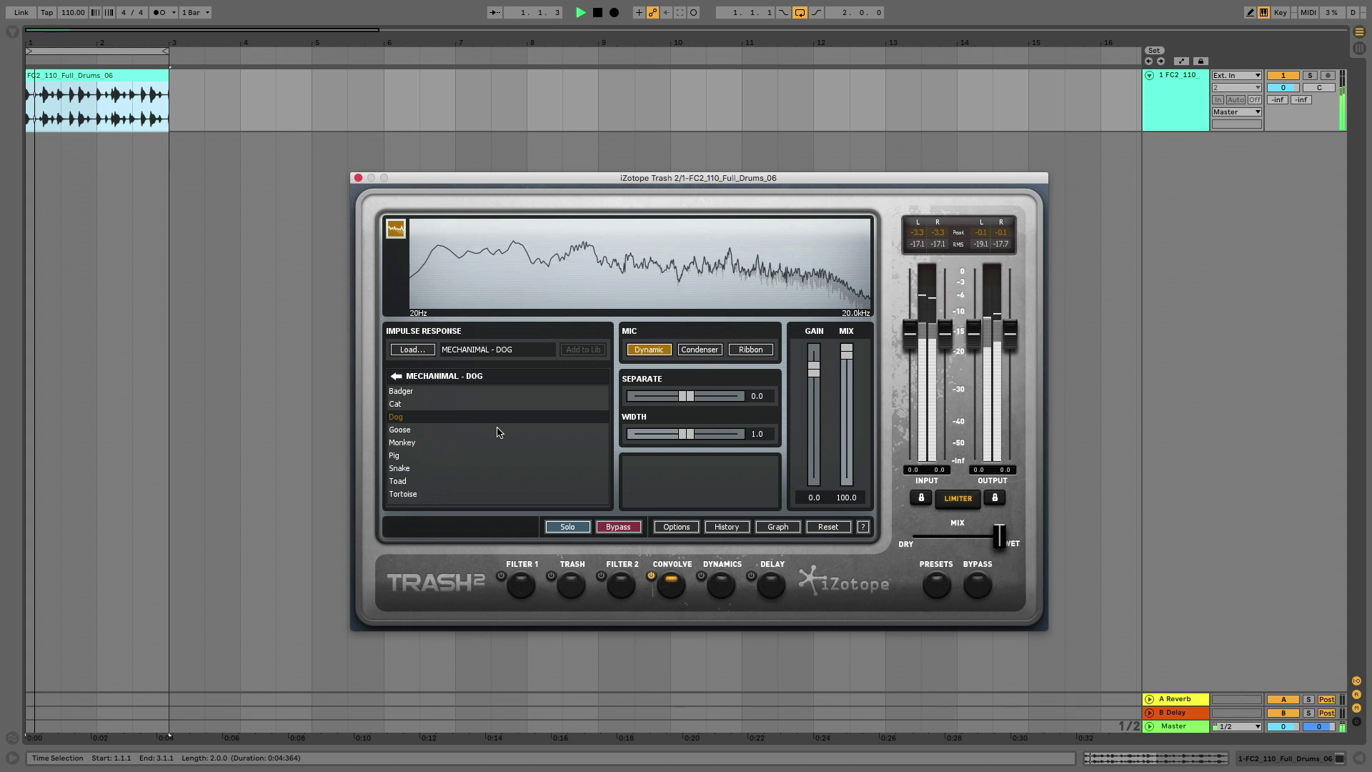
{"action": "left_click", "coordinate": [460, 456]}
{"action": "key", "text": "space"}
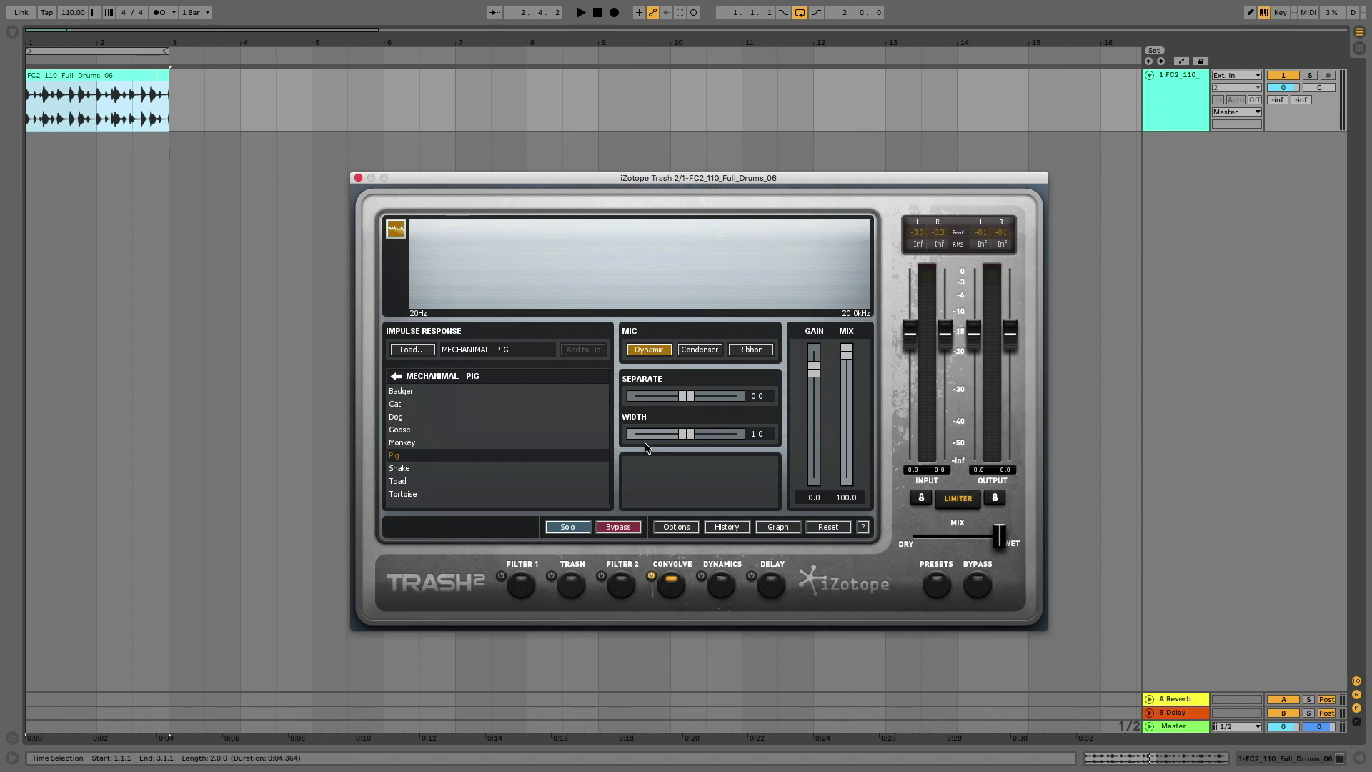
Turn off the Convolve module and enable the Dynamics module
{"action": "left_click", "coordinate": [651, 578]}
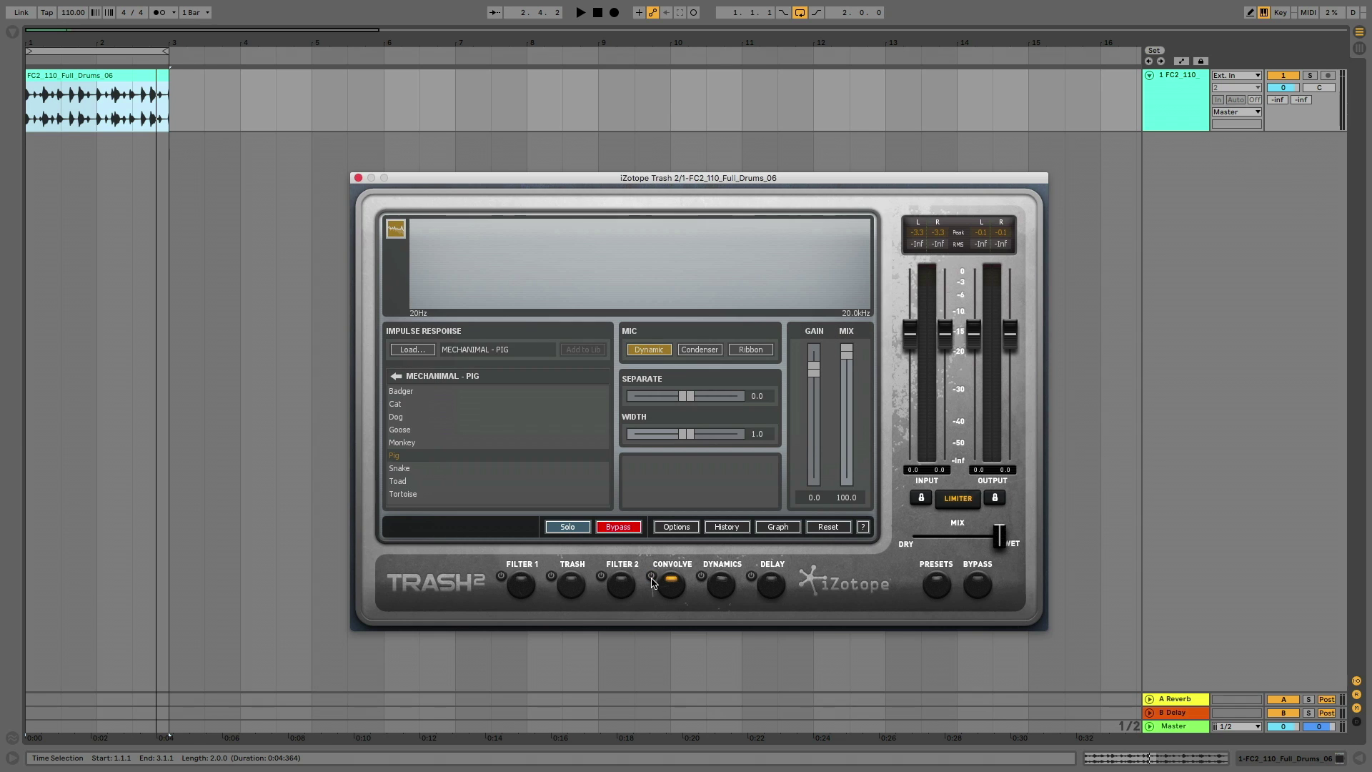
{"action": "left_click", "coordinate": [723, 584]}
{"action": "left_click", "coordinate": [701, 576]}
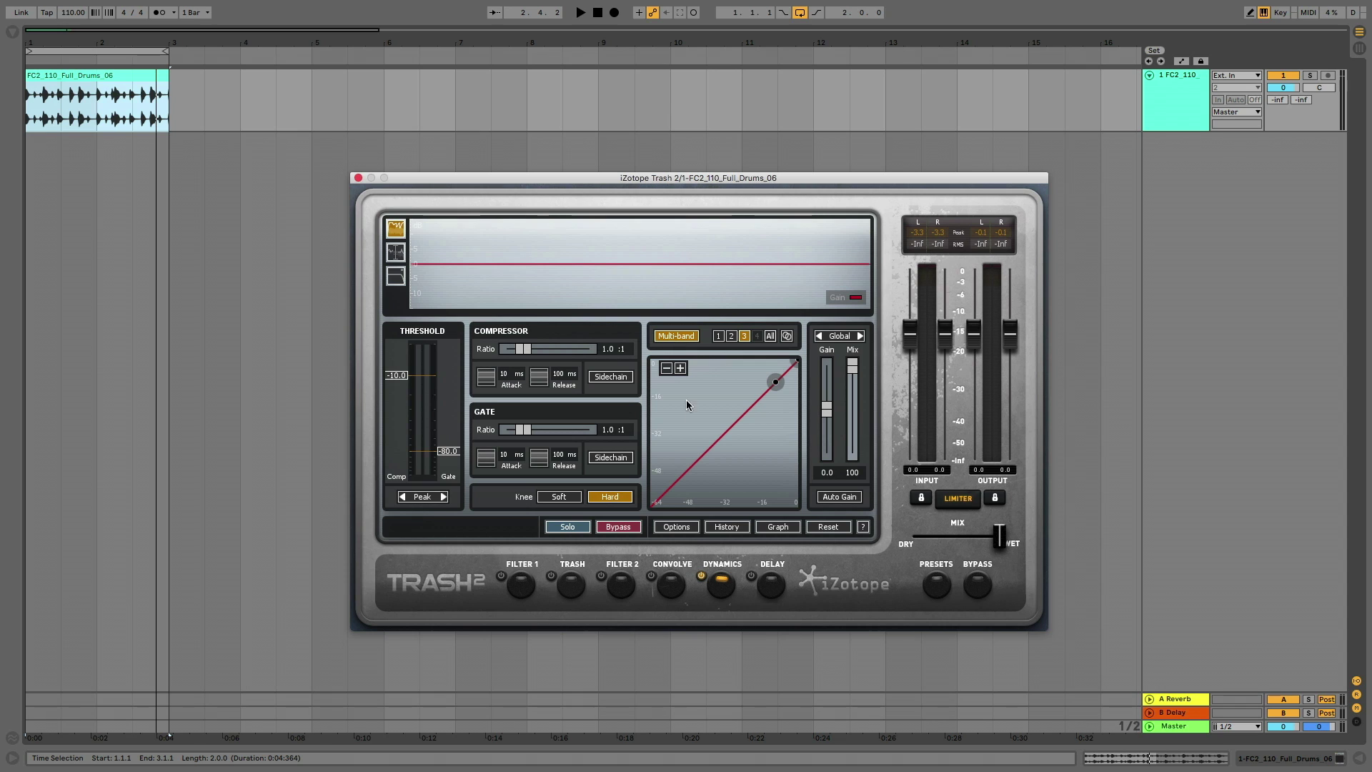
Set the number of Dynamics bands to 4 in the plugin options and show all bands together
{"action": "left_click", "coordinate": [684, 532]}
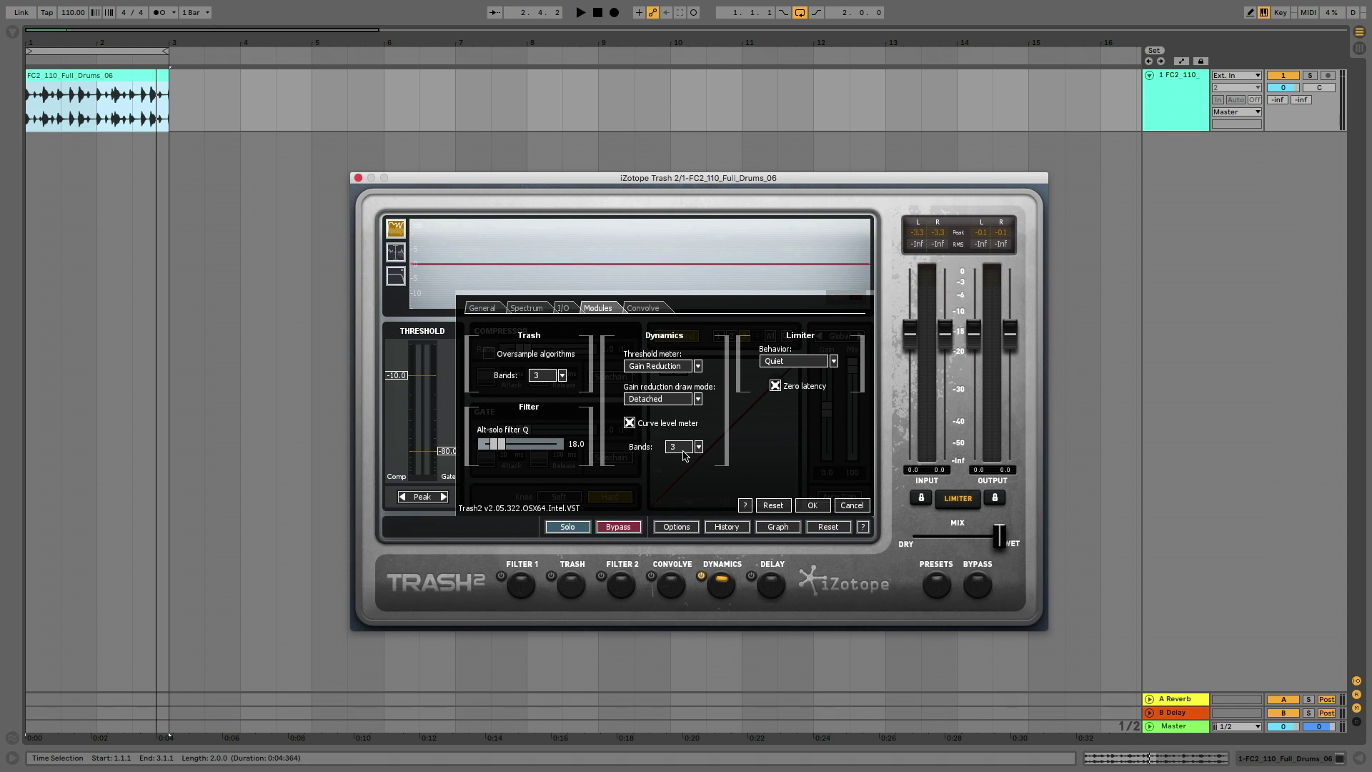
{"action": "left_click", "coordinate": [682, 448]}
{"action": "left_click", "coordinate": [678, 510]}
{"action": "left_click", "coordinate": [813, 504]}
{"action": "left_click", "coordinate": [769, 337]}
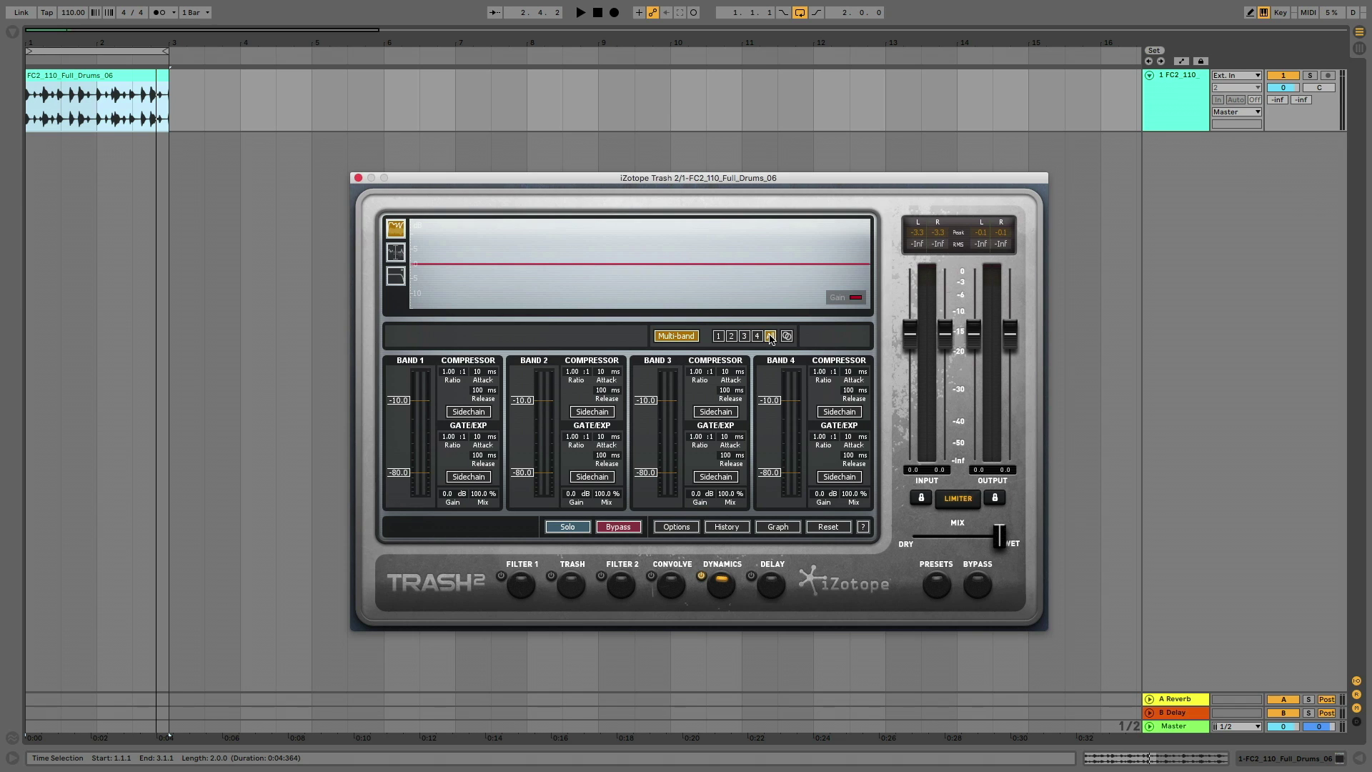
Set the band 1 gate ratio to 8.9:1 and adjust its gate threshold while the drums play
{"action": "left_click", "coordinate": [720, 336]}
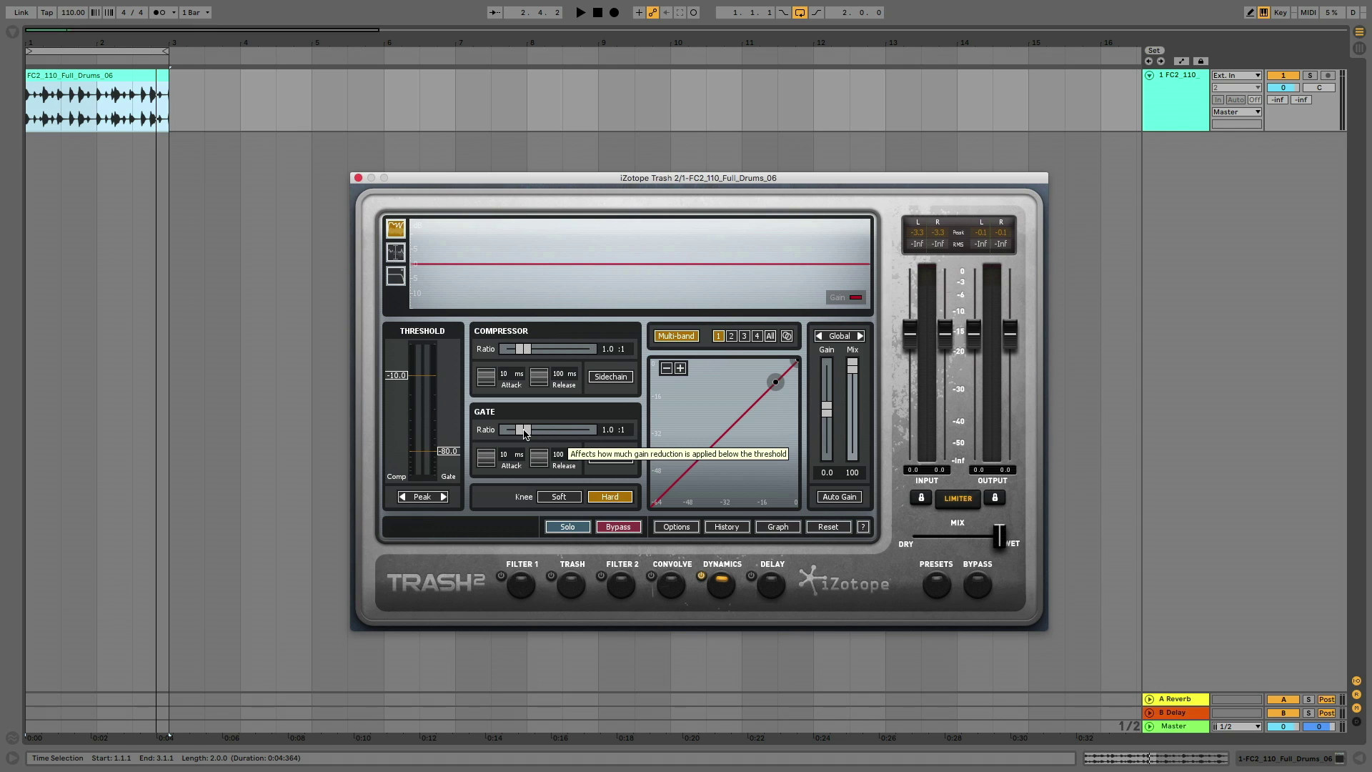
{"action": "left_click_drag", "start_coordinate": [524, 430], "coordinate": [539, 432]}
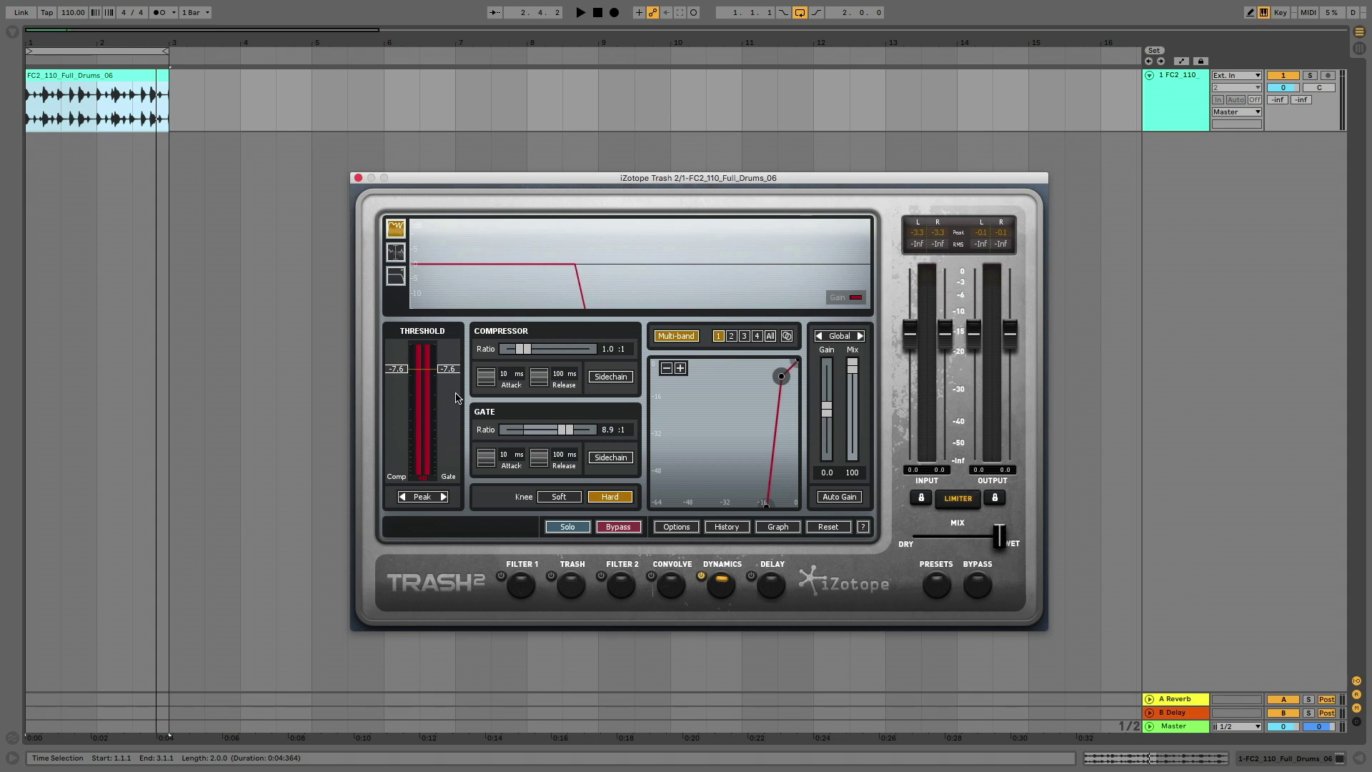
{"action": "key", "text": "space"}
{"action": "left_click_drag", "start_coordinate": [448, 369], "coordinate": [450, 454]}
Raise the gate ratio and gate threshold of Dynamics band 2
{"action": "left_click", "coordinate": [731, 336]}
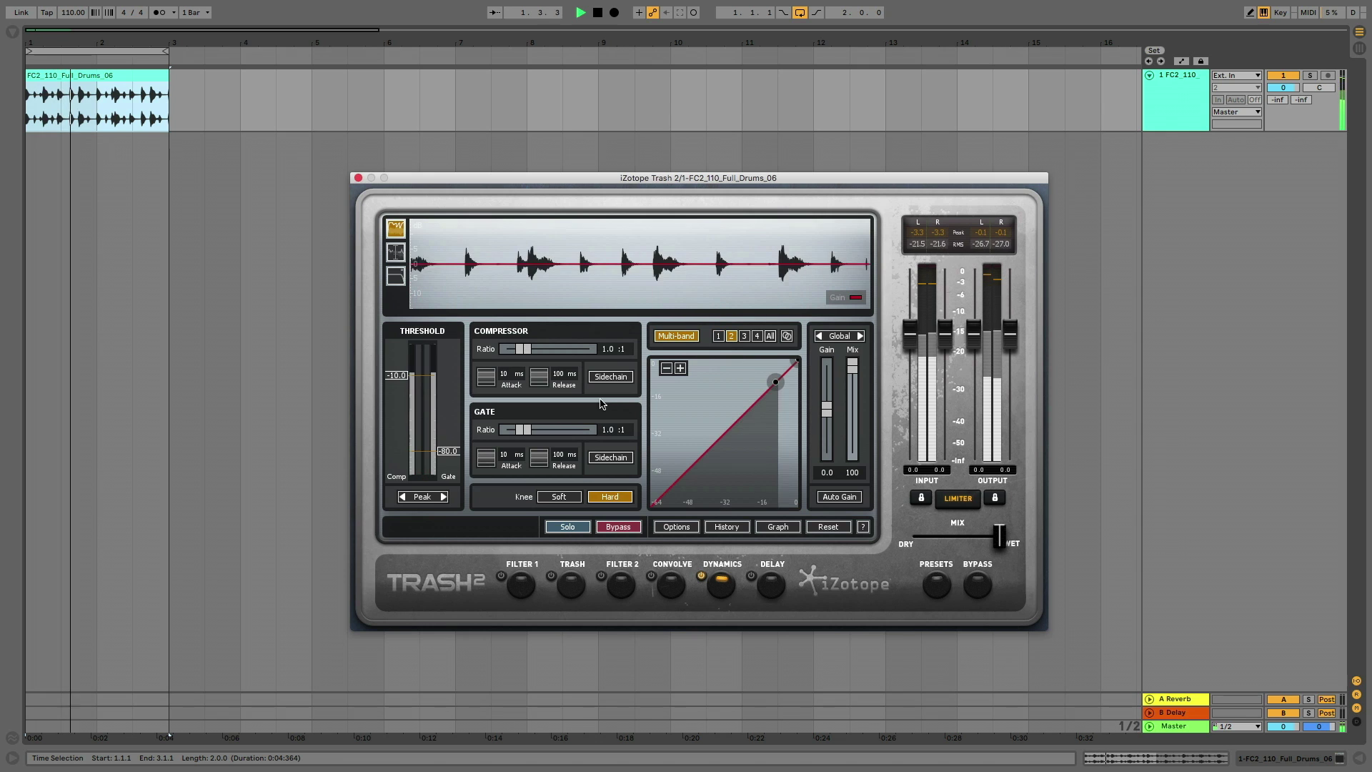
{"action": "left_click_drag", "start_coordinate": [524, 430], "coordinate": [589, 429]}
{"action": "left_click_drag", "start_coordinate": [446, 452], "coordinate": [457, 398]}
Raise the gate ratio of Dynamics band 3 and fine-tune its gate threshold
{"action": "left_click", "coordinate": [744, 336]}
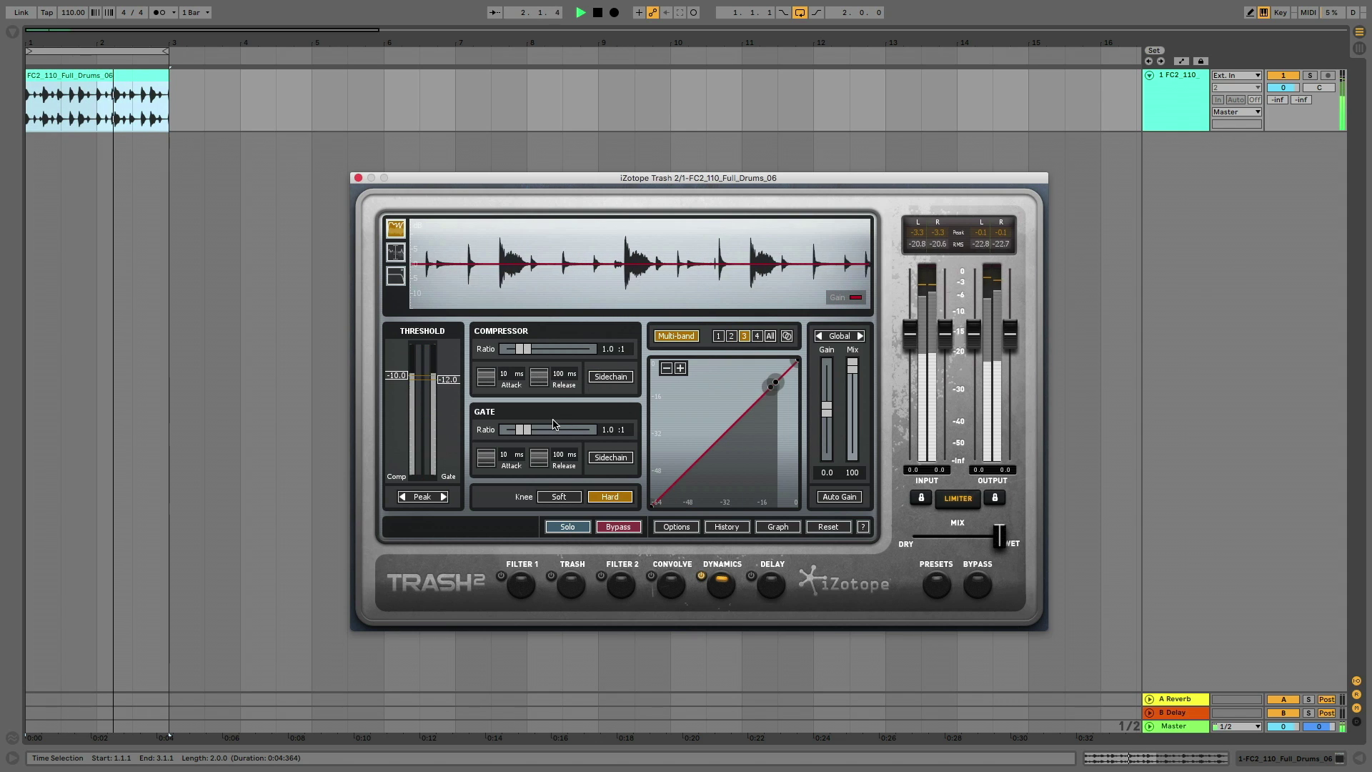
{"action": "left_click_drag", "start_coordinate": [526, 429], "coordinate": [593, 429]}
{"action": "mouse_move", "coordinate": [450, 381]}
{"action": "left_mouse_down"}
{"action": "mouse_move", "coordinate": [444, 456]}
{"action": "mouse_move", "coordinate": [455, 384]}
{"action": "left_mouse_up"}
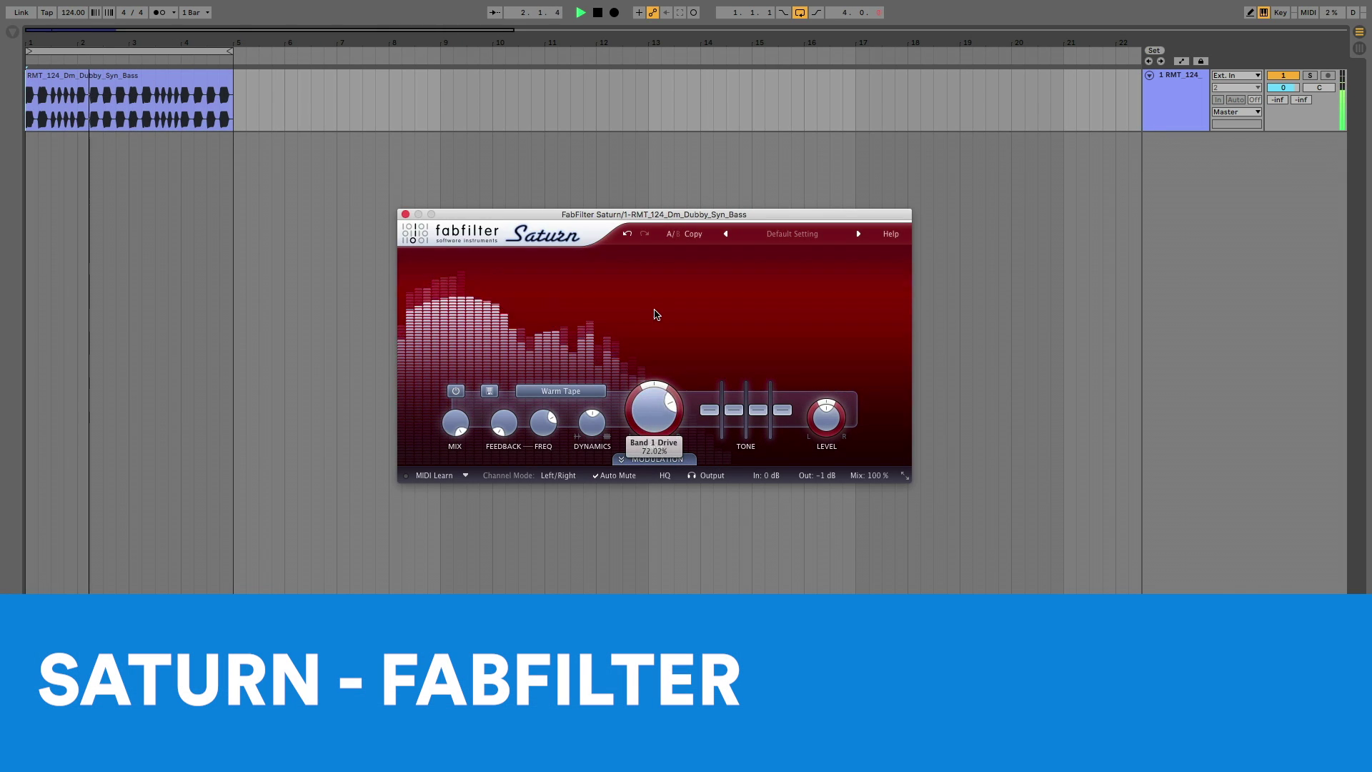
In FabFilter Saturn, switch the synth bass's distortion style to Smooth Amp
{"action": "left_click", "coordinate": [561, 391]}
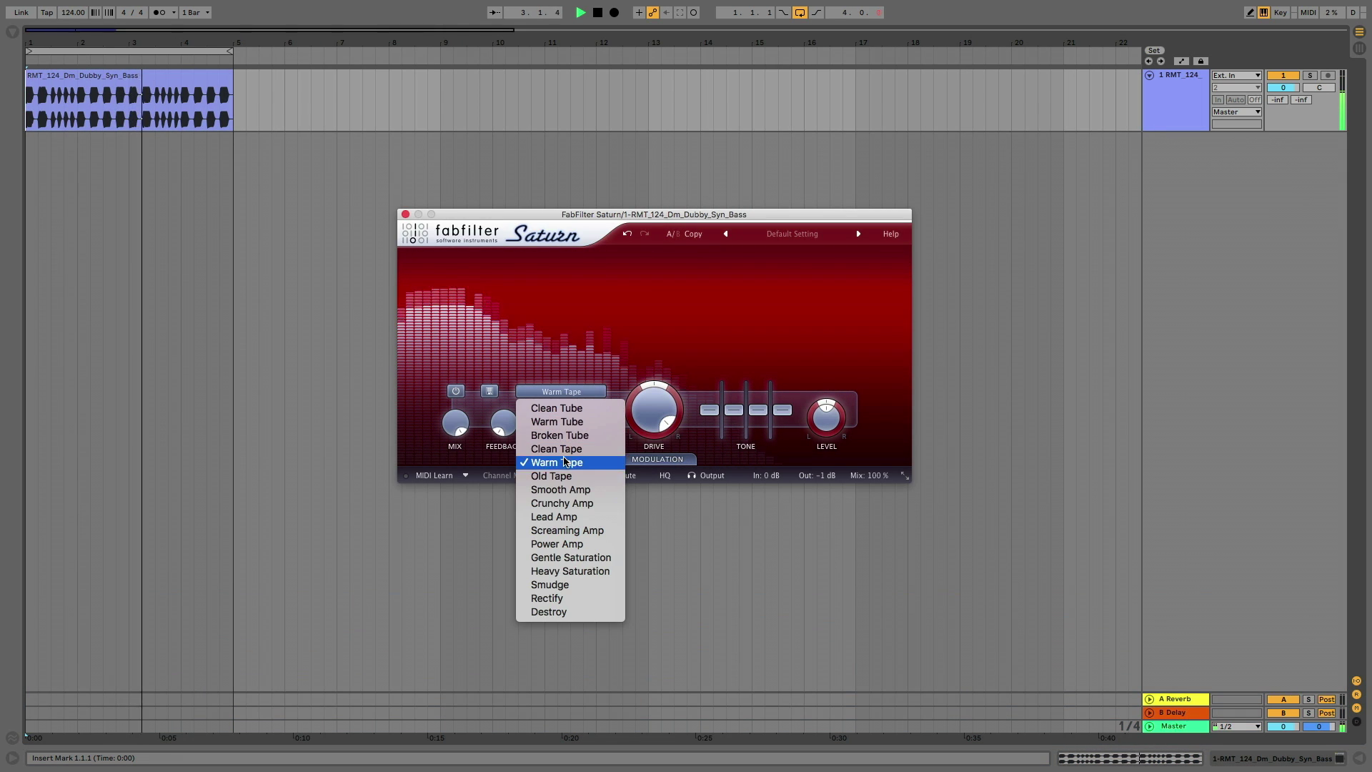
{"action": "left_click", "coordinate": [565, 489]}
{"action": "left_click", "coordinate": [574, 392]}
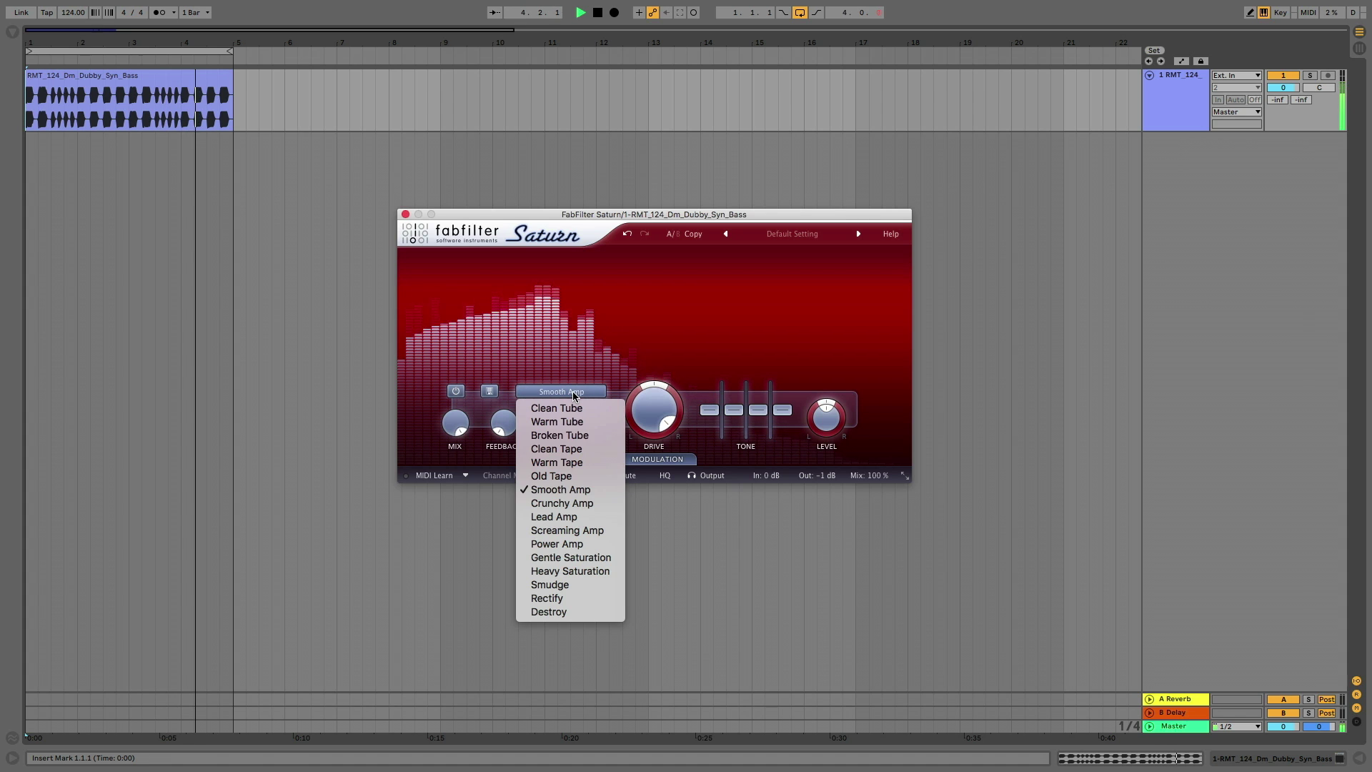
{"action": "left_click", "coordinate": [557, 516]}
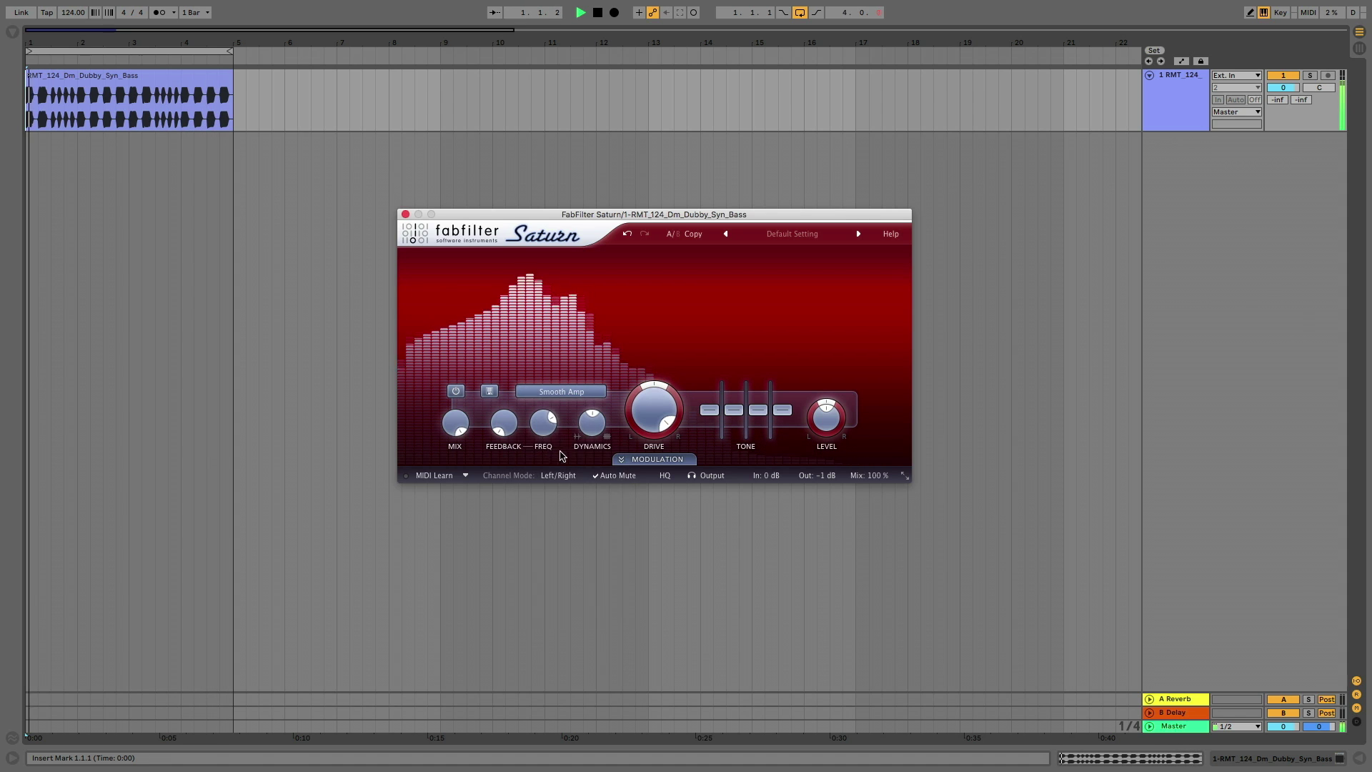
Set the synth bass's distortion style to Gentle Saturation and split off a second band with its crossover moved lower in frequency
{"action": "left_click", "coordinate": [558, 392]}
{"action": "left_click", "coordinate": [569, 562]}
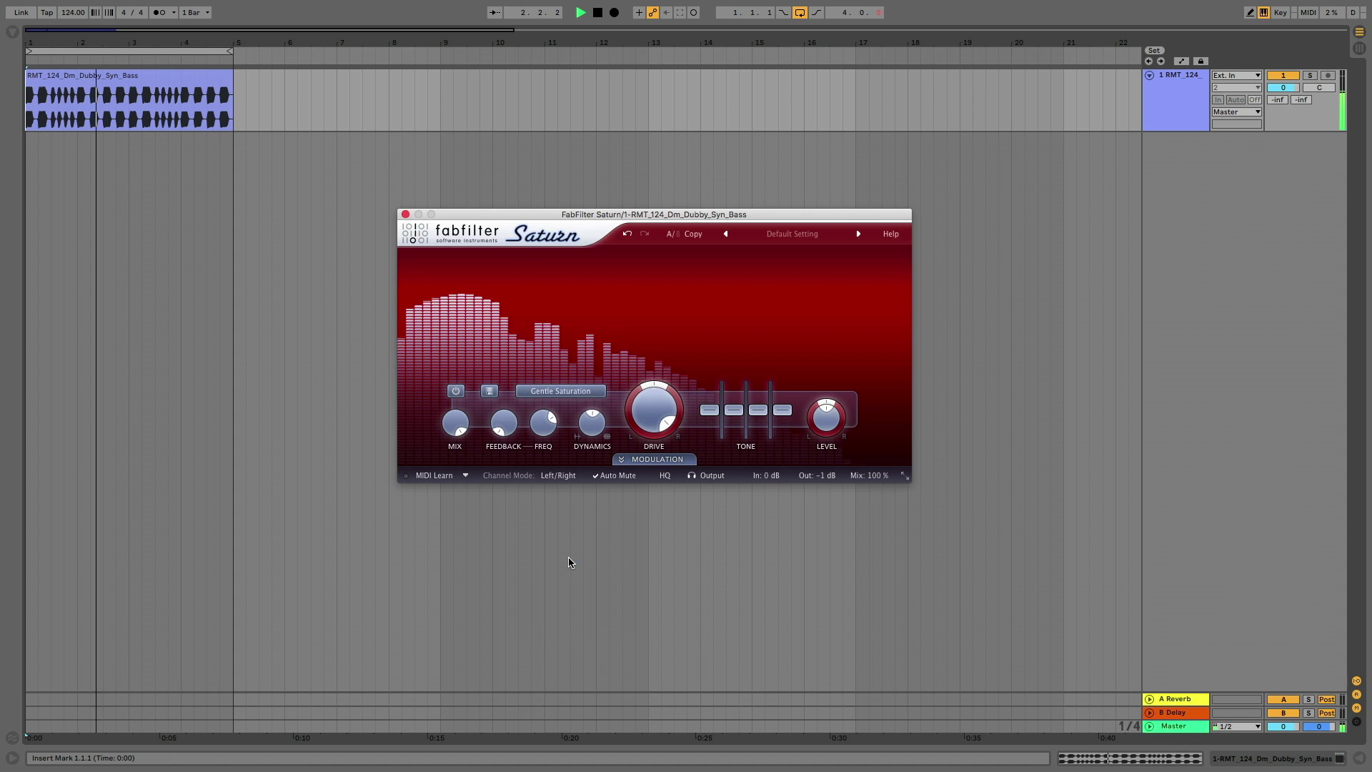
{"action": "left_click", "coordinate": [658, 278]}
{"action": "left_click_drag", "start_coordinate": [658, 277], "coordinate": [550, 277]}
Set band 2's distortion style to Rectify and boost its tone levels, with Mid at about +18 dB
{"action": "left_click", "coordinate": [633, 392]}
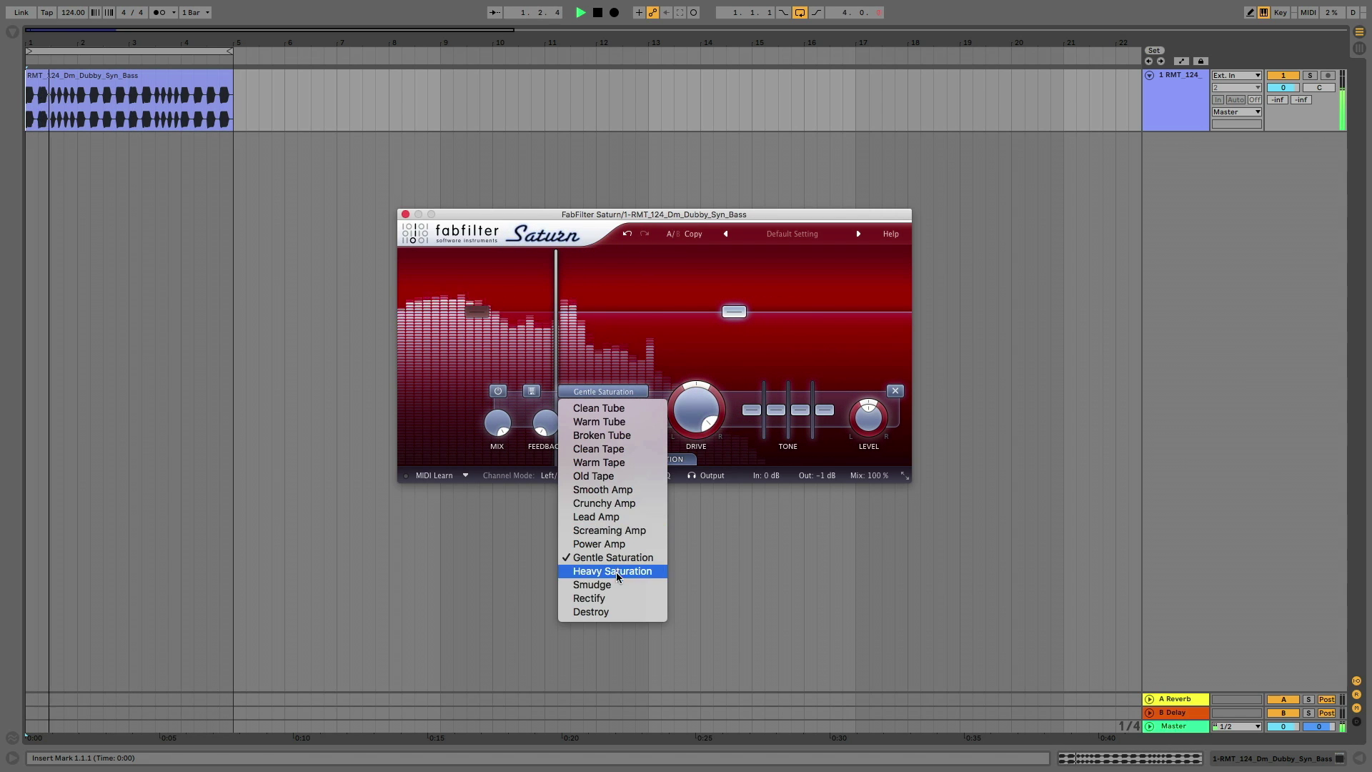
{"action": "left_click", "coordinate": [622, 594]}
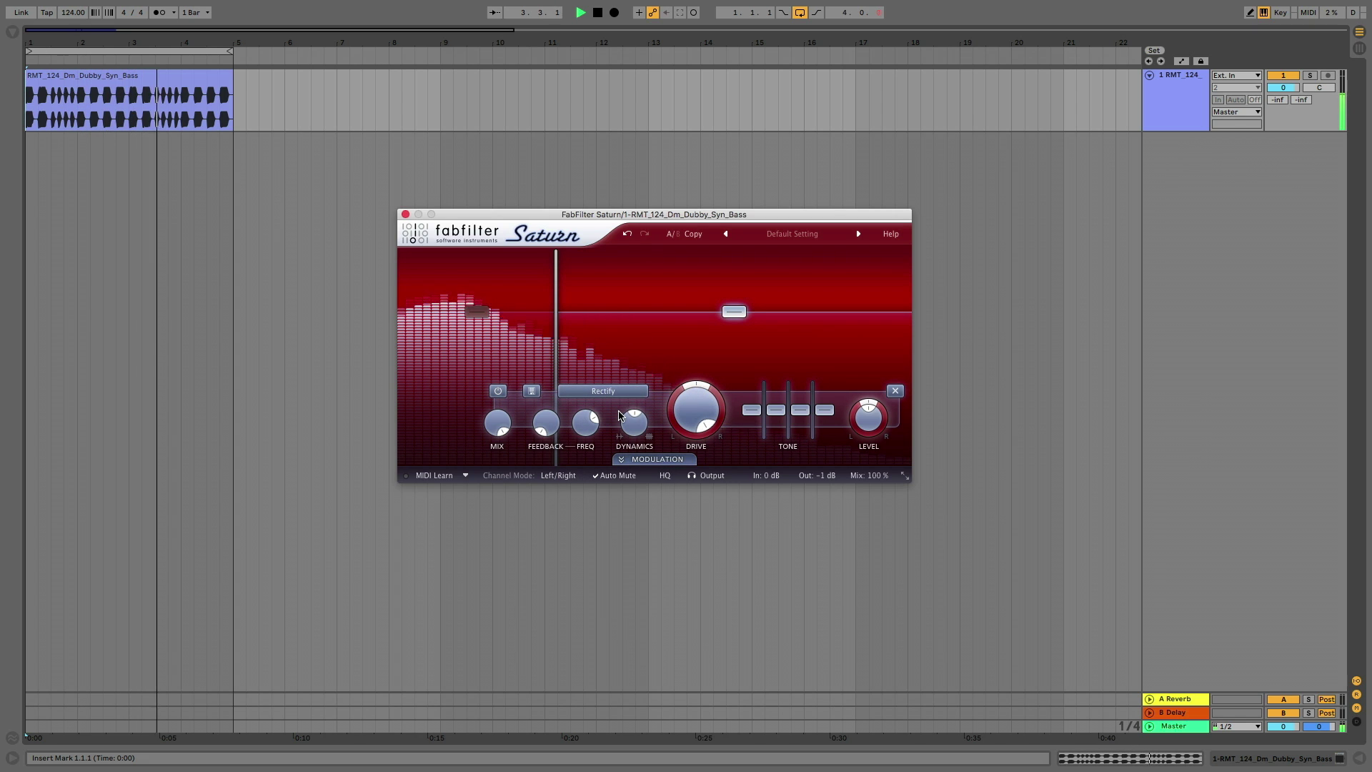
{"action": "mouse_move", "coordinate": [776, 409]}
{"action": "left_mouse_down"}
{"action": "mouse_move", "coordinate": [775, 388]}
{"action": "mouse_move", "coordinate": [826, 384]}
{"action": "mouse_move", "coordinate": [803, 431]}
{"action": "mouse_move", "coordinate": [805, 400]}
{"action": "mouse_move", "coordinate": [778, 392]}
{"action": "left_mouse_up"}
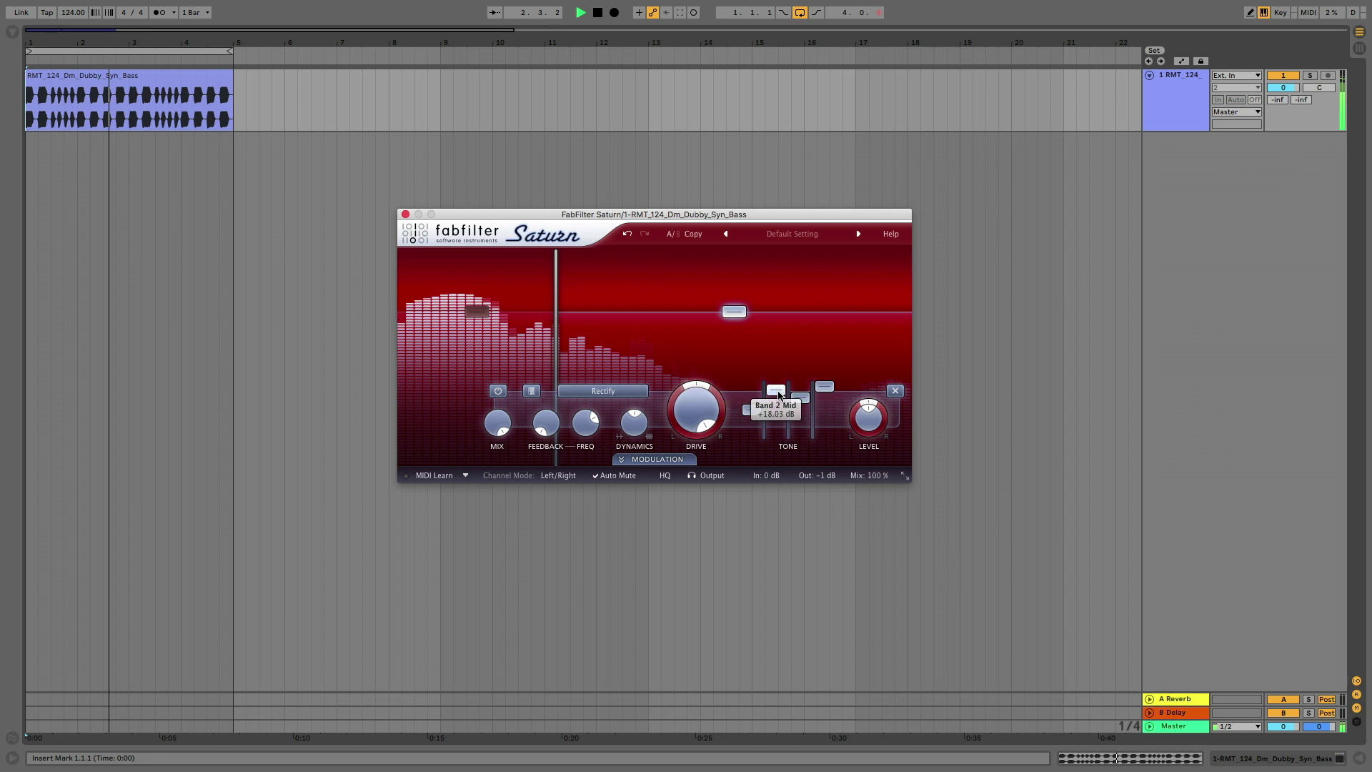
Add another crossover at about 463 Hz and switch the middle band's distortion style to Broken Tube
{"action": "left_click", "coordinate": [629, 262]}
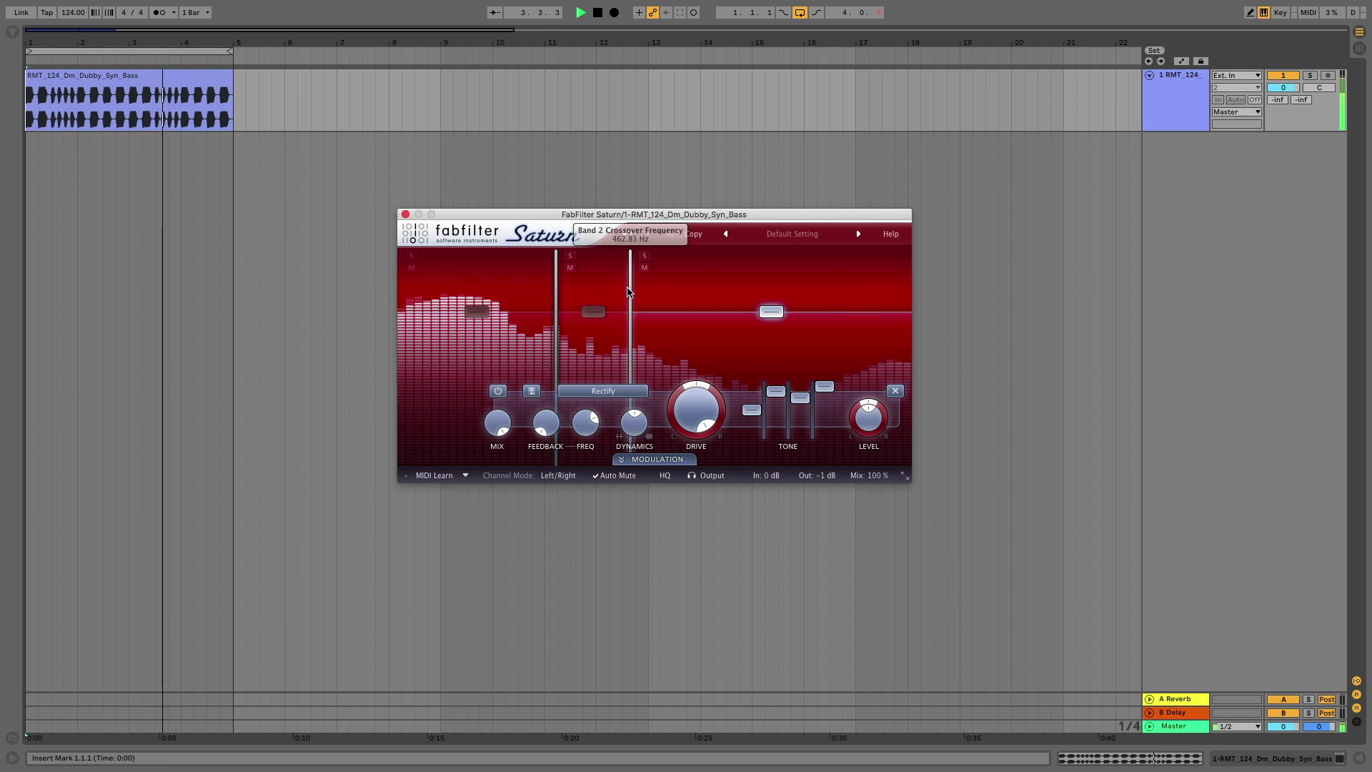
{"action": "left_click", "coordinate": [526, 391]}
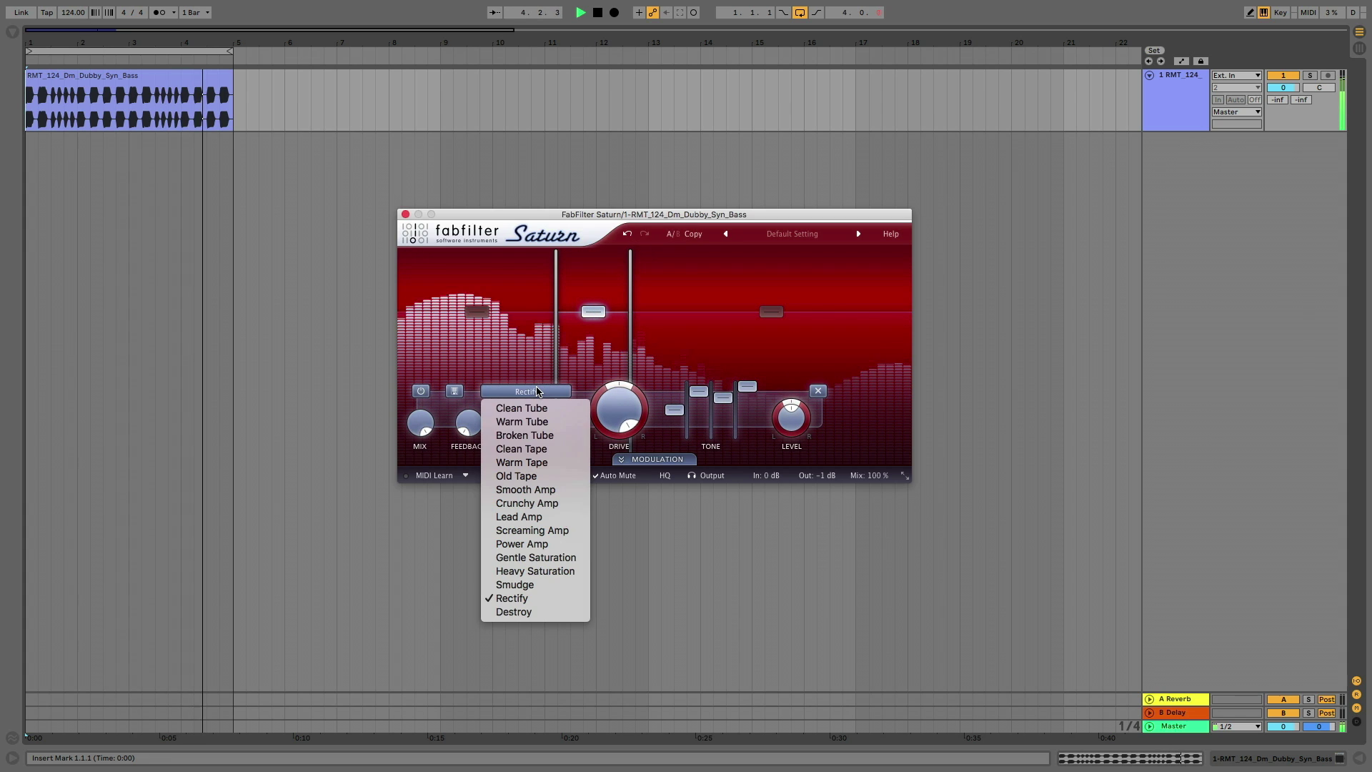
{"action": "left_click", "coordinate": [545, 435]}
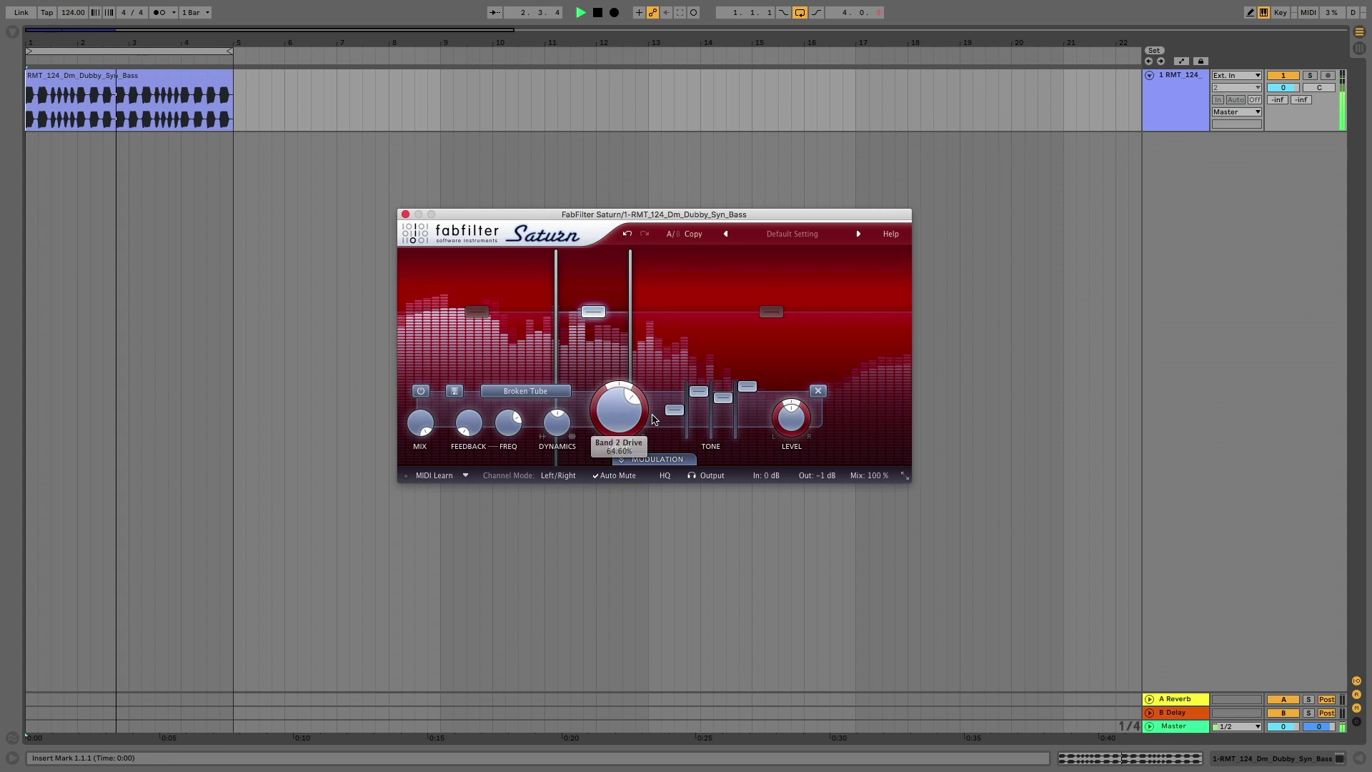
Reshape band 2's tone with Mid cut and Bass at +24 dB, and readjust its mix and feedback
{"action": "left_click_drag", "start_coordinate": [699, 391], "coordinate": [699, 435]}
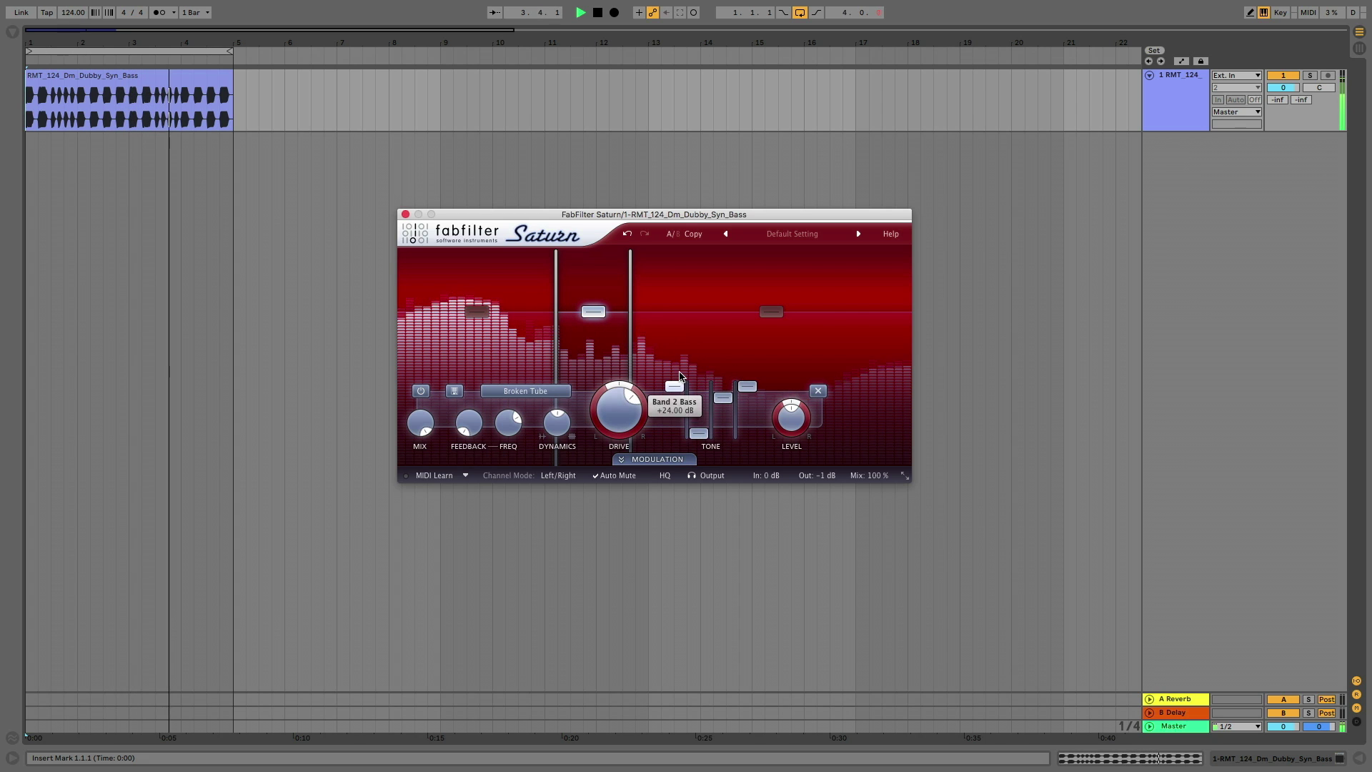
{"action": "left_click_drag", "start_coordinate": [747, 424], "coordinate": [748, 427]}
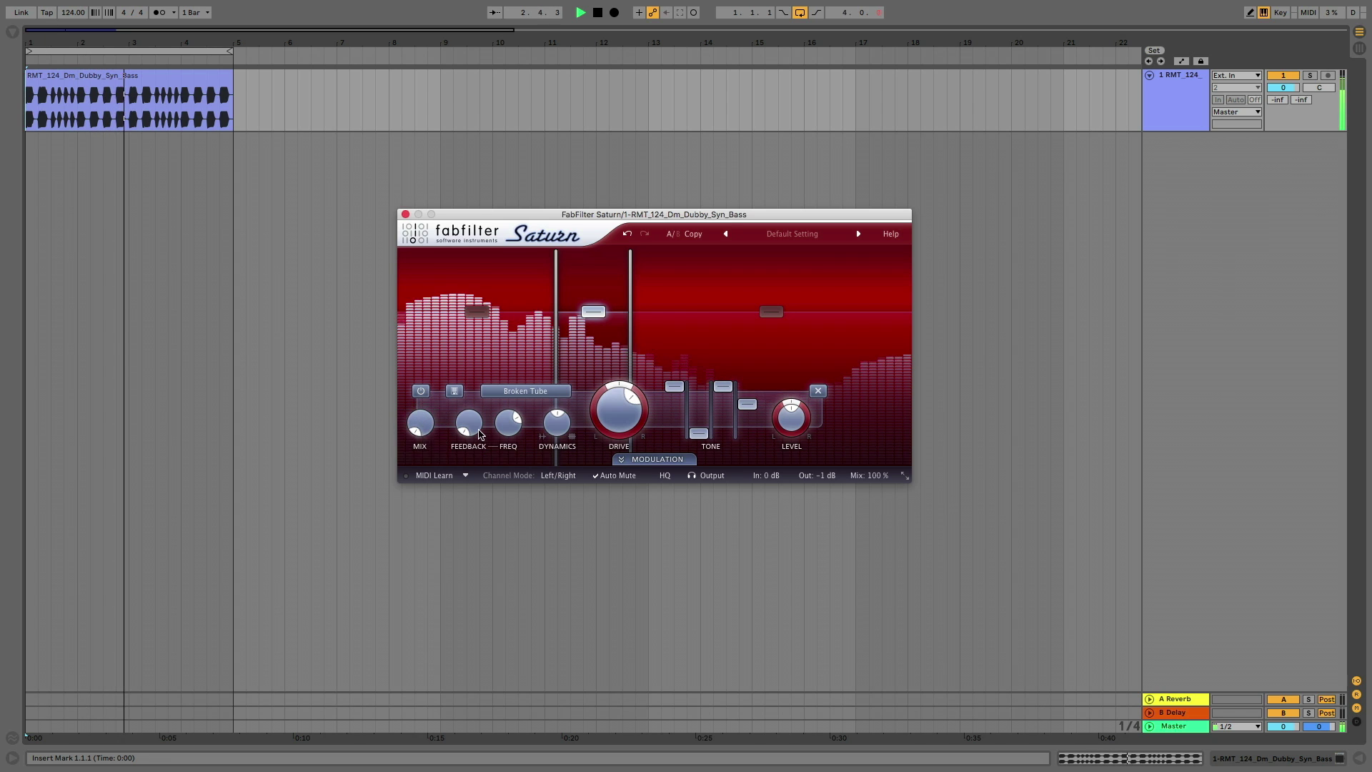
{"action": "left_click_drag", "start_coordinate": [420, 422], "coordinate": [426, 364]}
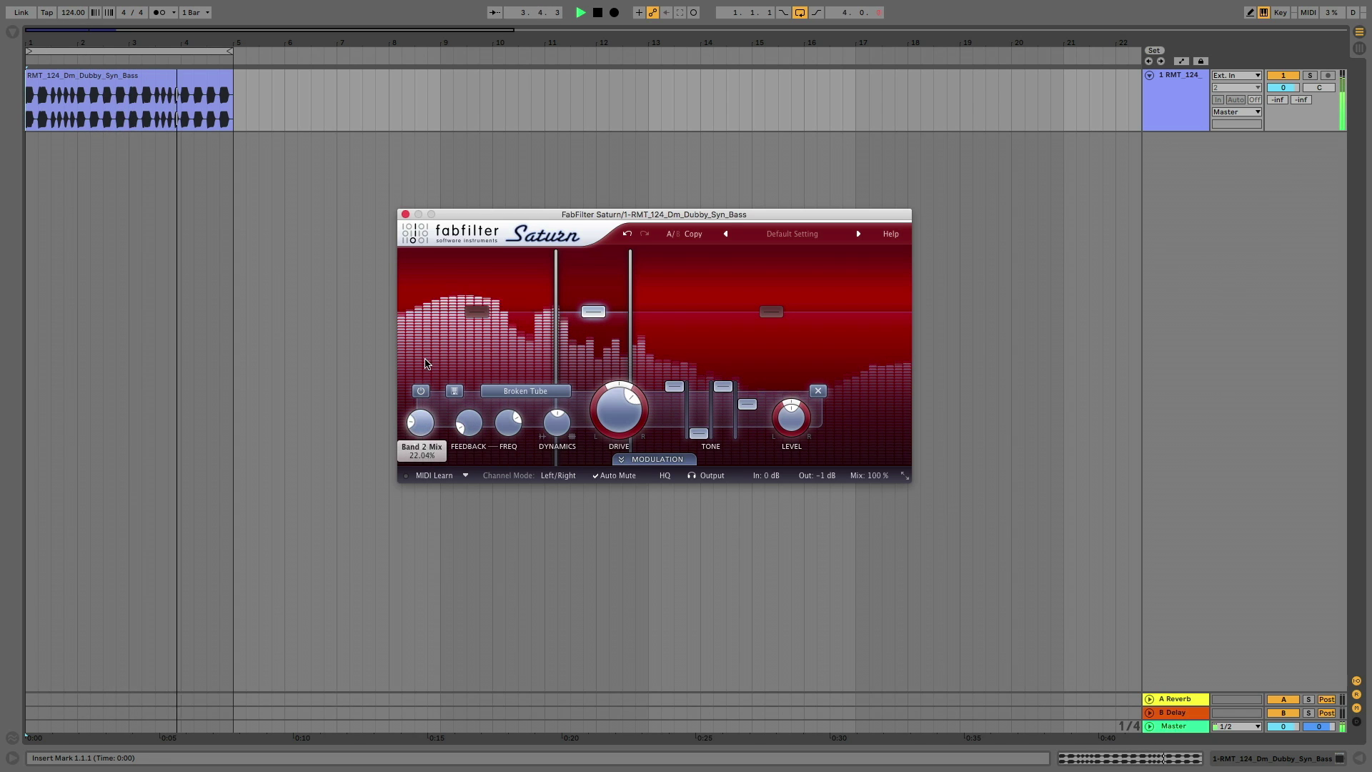
{"action": "left_click_drag", "start_coordinate": [468, 420], "coordinate": [501, 408]}
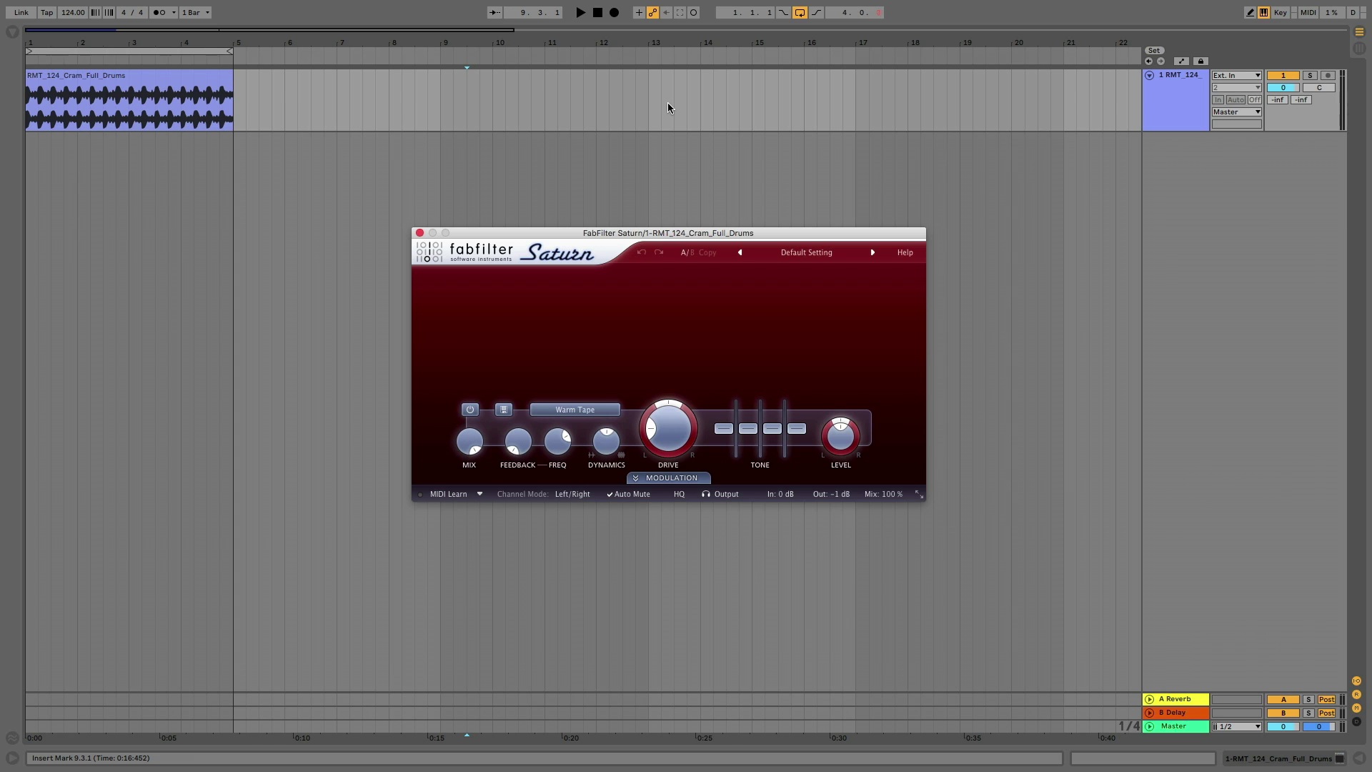
Play the Cram Full Drums clip from its start and split Saturn into two bands, nudging the crossover slightly lower
{"action": "left_click", "coordinate": [121, 78]}
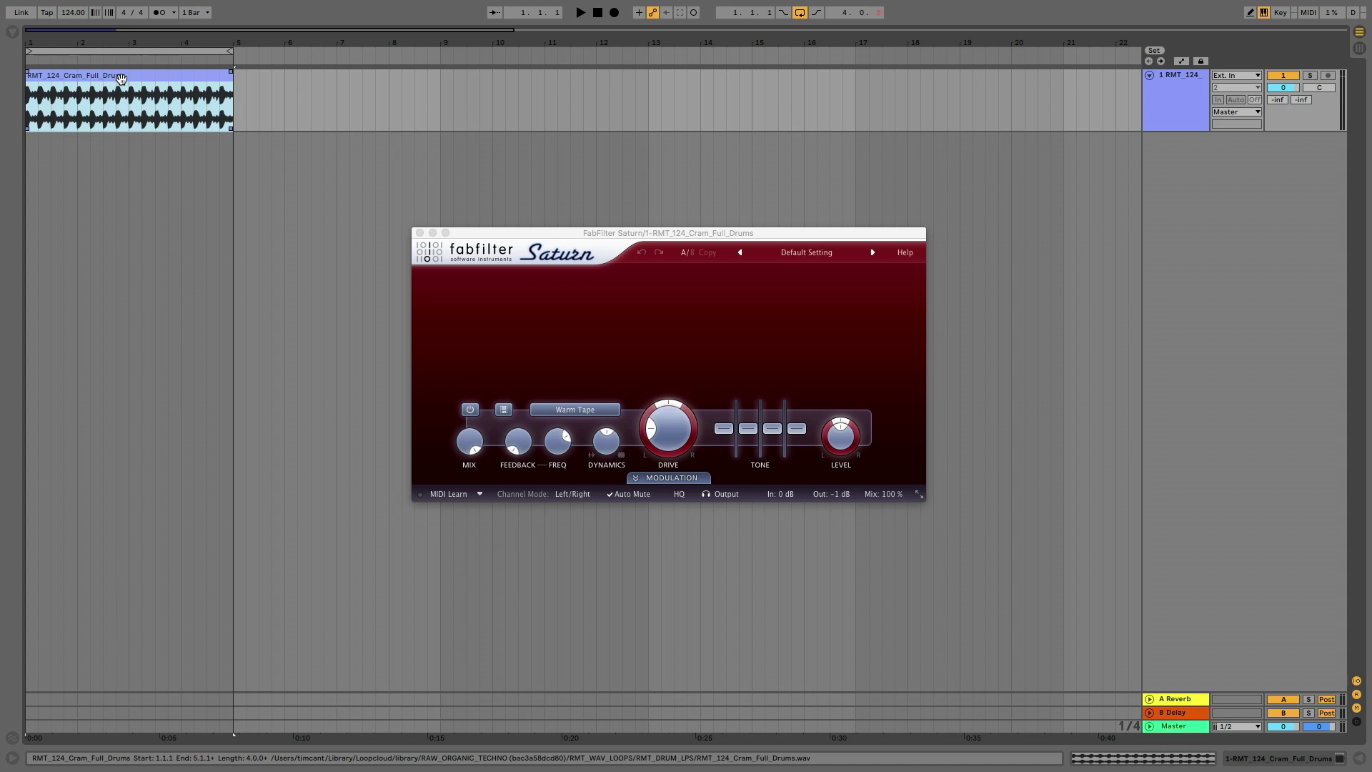
{"action": "key", "text": "space"}
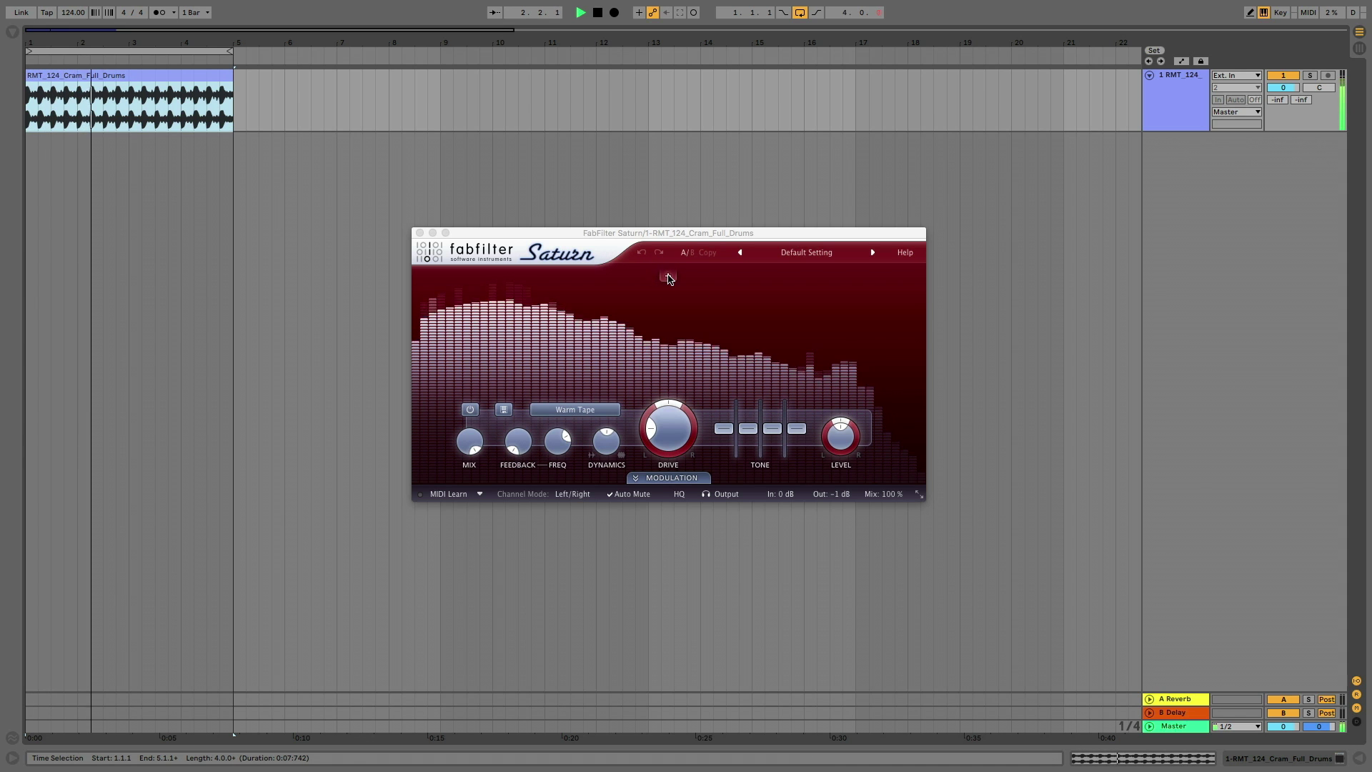
{"action": "left_click", "coordinate": [668, 279]}
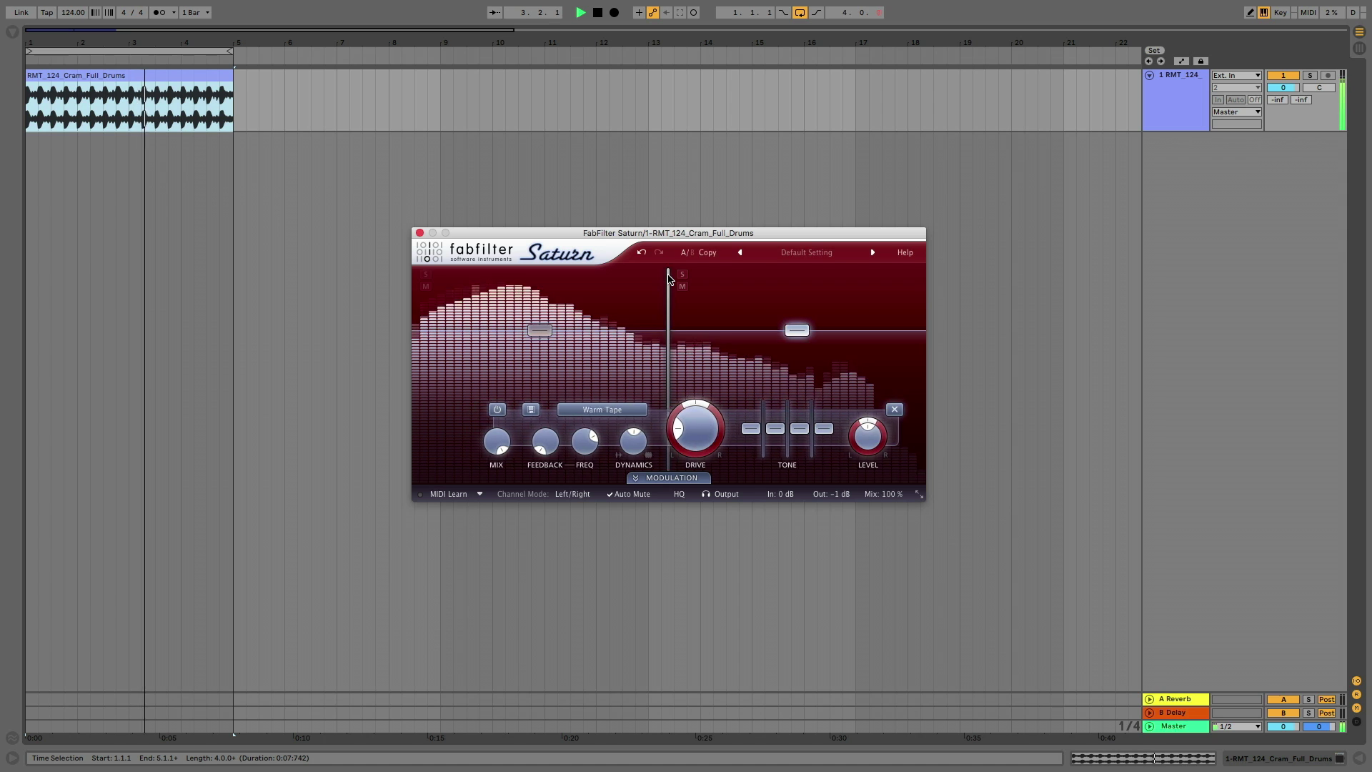
{"action": "left_click_drag", "start_coordinate": [668, 349], "coordinate": [664, 348]}
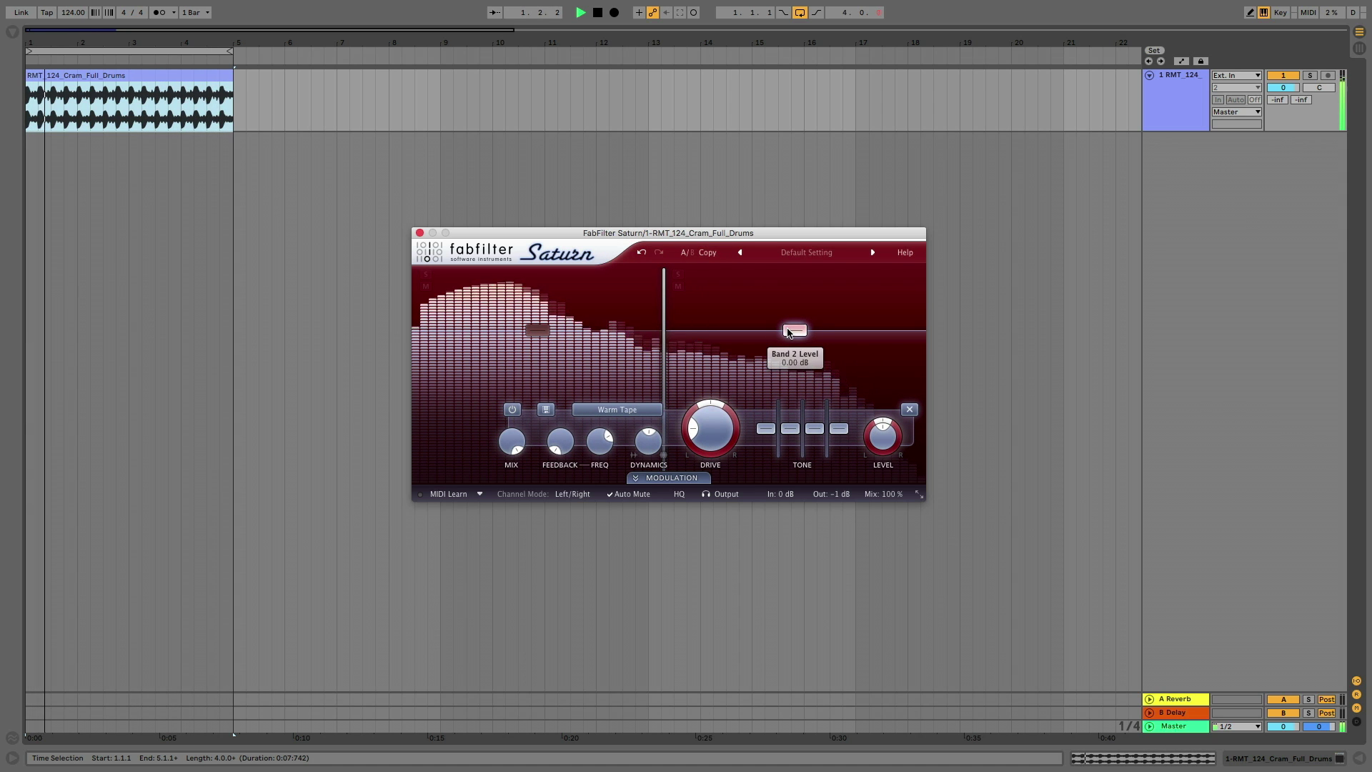
Raise band 2's level slightly and set its drive to about 14%
{"action": "scroll", "coordinate": [786, 330], "scroll_direction": "up", "scroll_amount": 2}
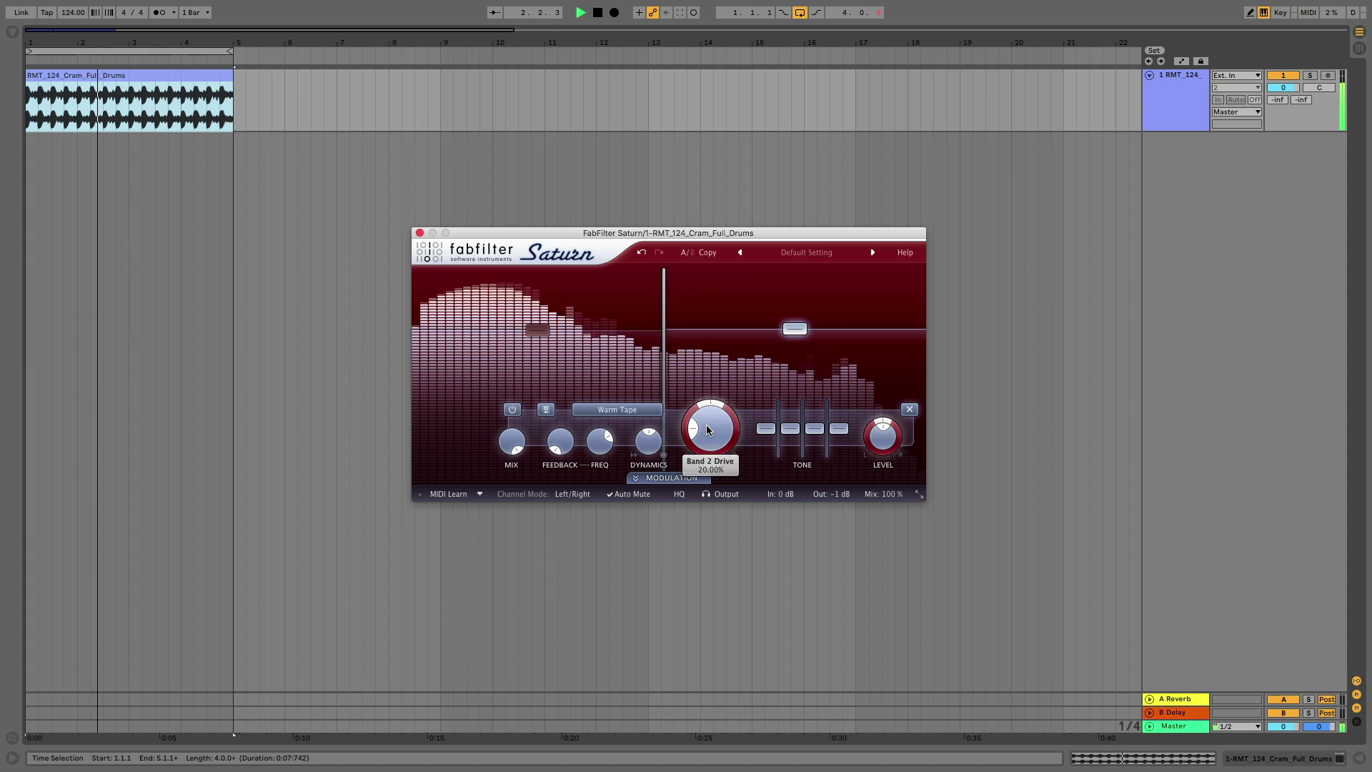
{"action": "mouse_move", "coordinate": [706, 425]}
{"action": "left_mouse_down"}
{"action": "mouse_move", "coordinate": [710, 249]}
{"action": "mouse_move", "coordinate": [704, 429]}
{"action": "left_mouse_up"}
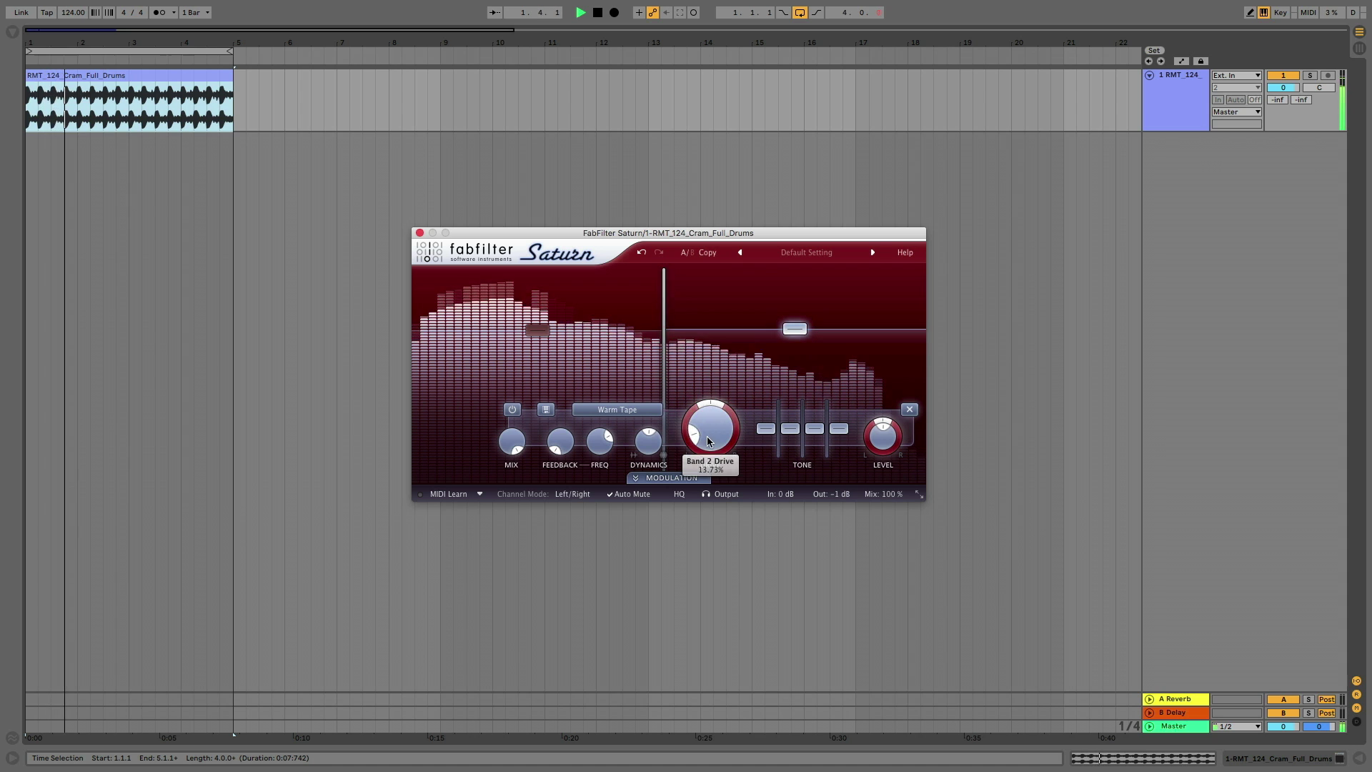
Set band 1's feedback amount to about 50% and its feedback frequency to about 39 Hz
{"action": "left_click", "coordinate": [546, 336]}
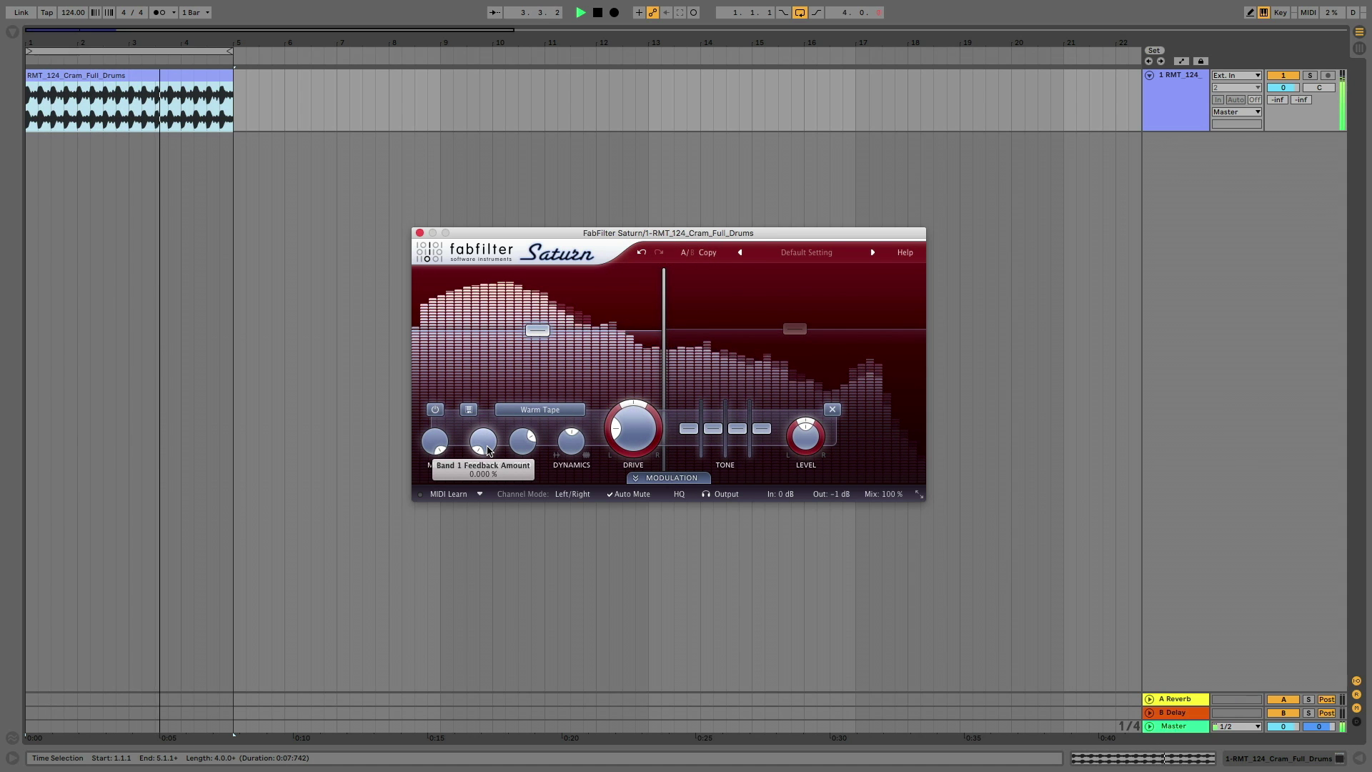
{"action": "left_click_drag", "start_coordinate": [480, 419], "coordinate": [486, 250]}
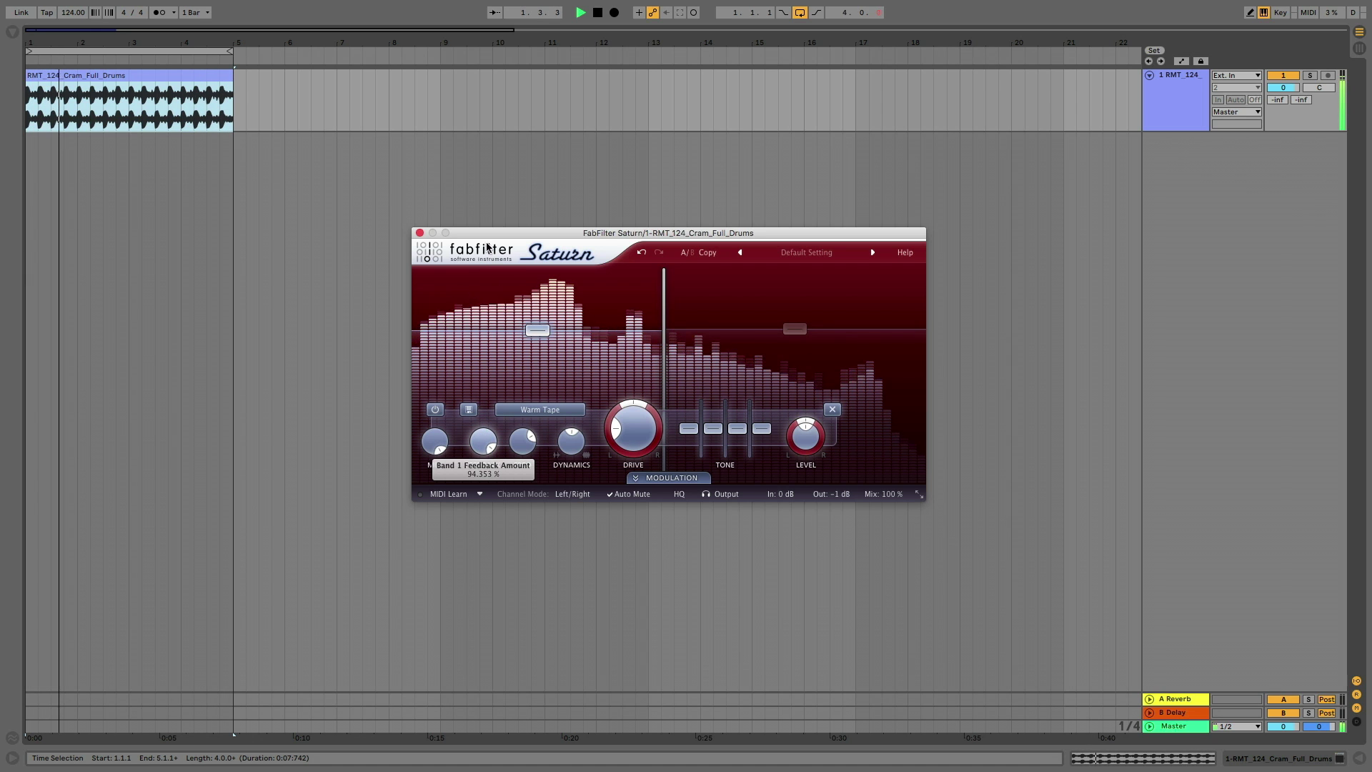
{"action": "left_click_drag", "start_coordinate": [525, 443], "coordinate": [511, 613]}
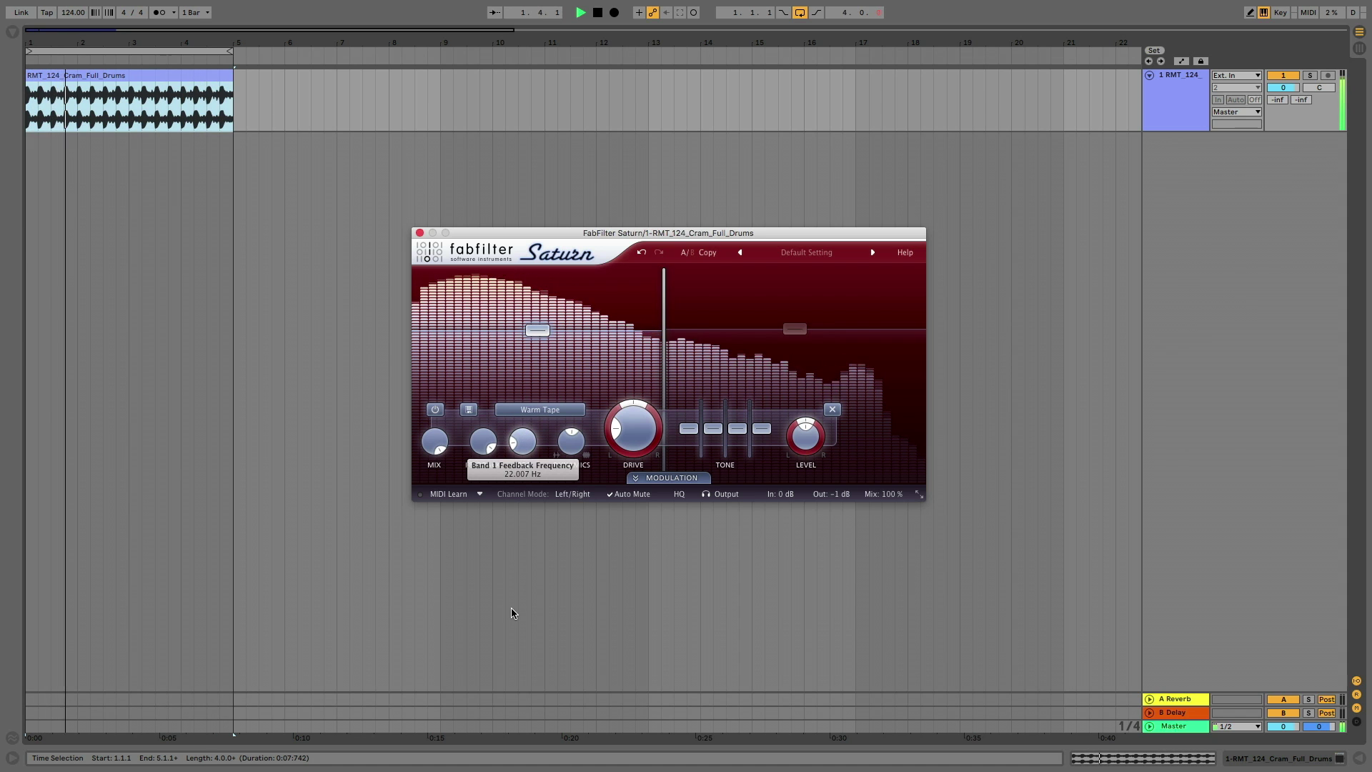
{"action": "left_click_drag", "start_coordinate": [483, 442], "coordinate": [474, 490]}
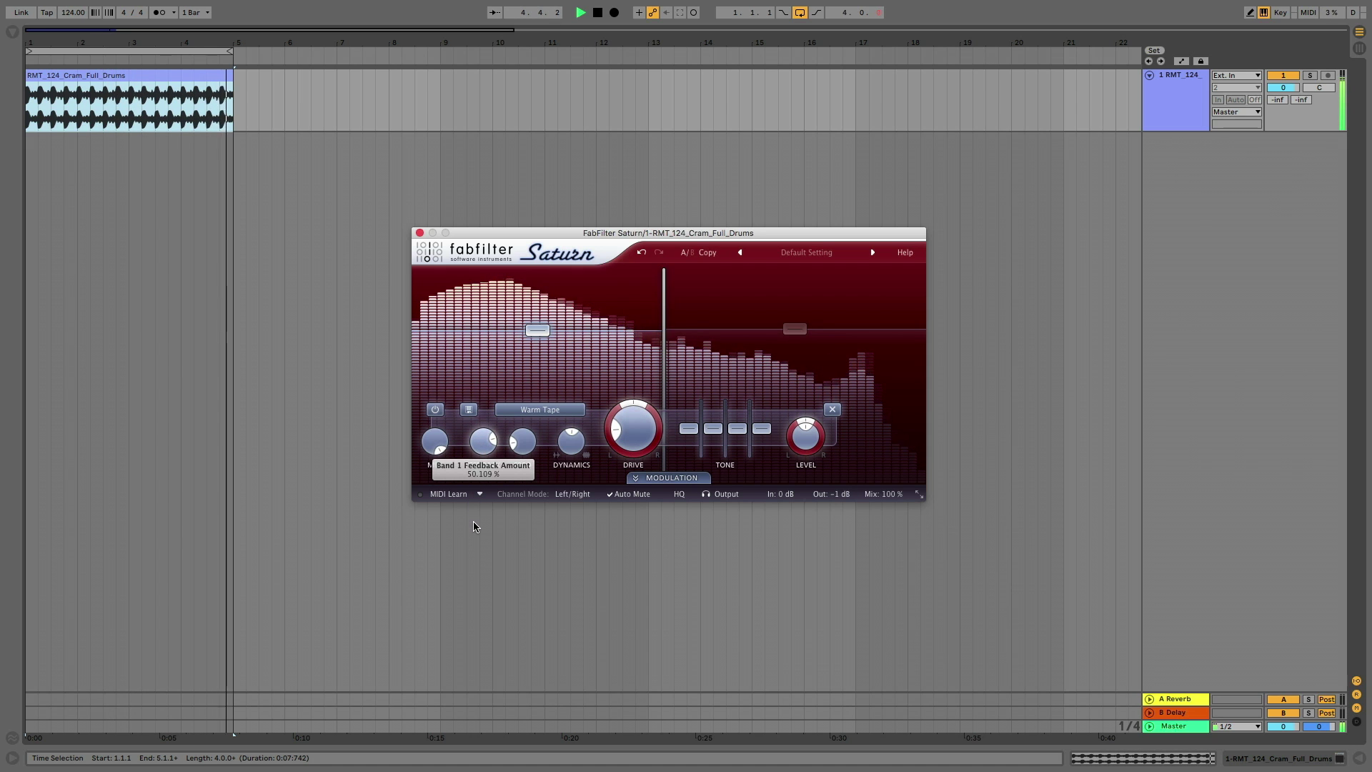
{"action": "left_click_drag", "start_coordinate": [527, 429], "coordinate": [526, 401]}
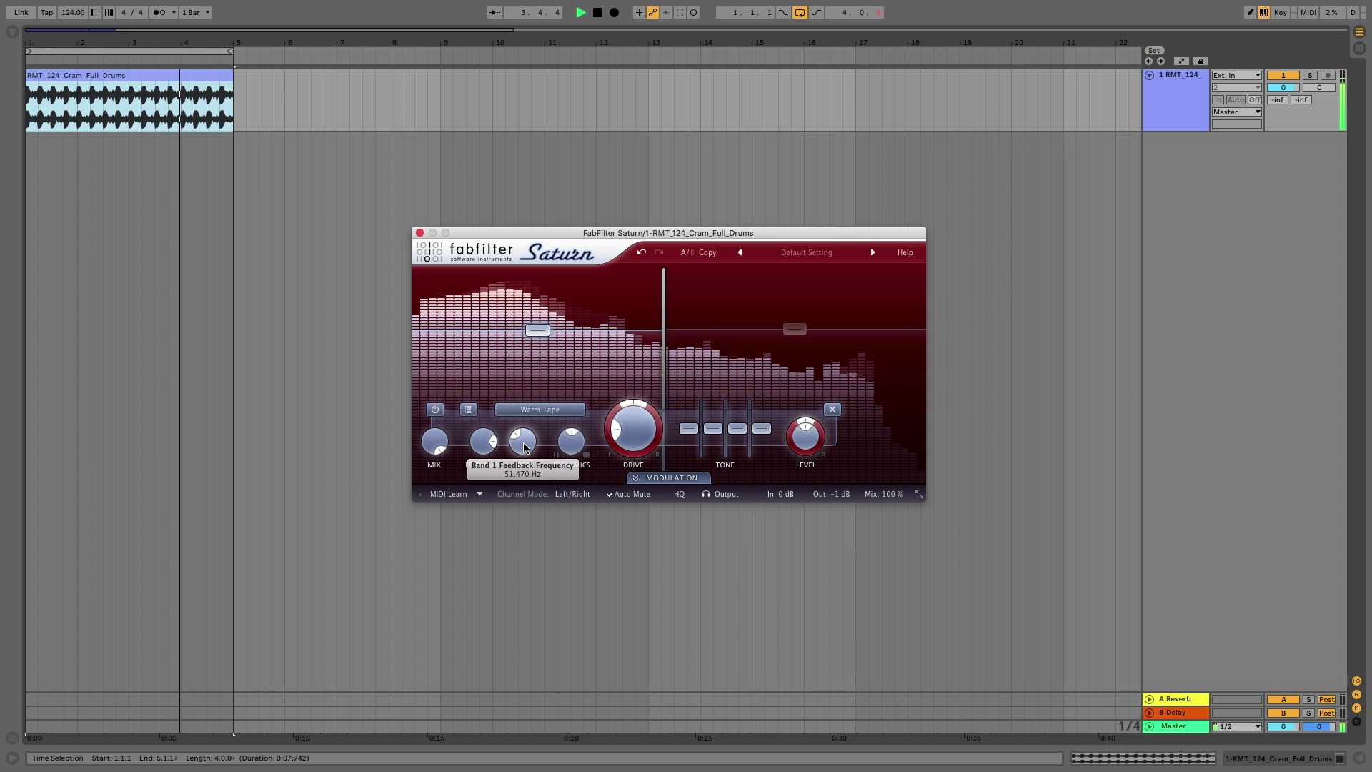
{"action": "left_click_drag", "start_coordinate": [522, 475], "coordinate": [521, 480]}
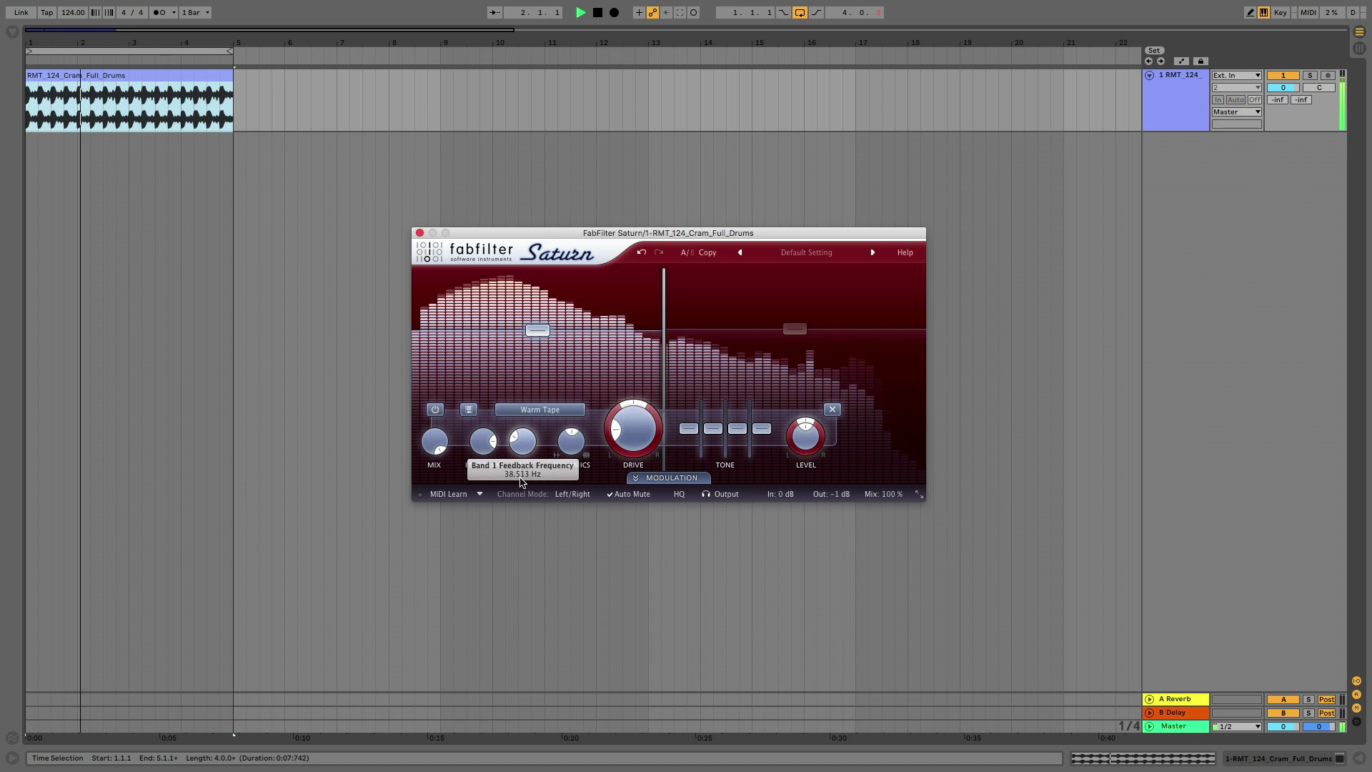
Raise band 1's dynamics to about 0.79 while the drums play
{"action": "left_click_drag", "start_coordinate": [566, 421], "coordinate": [560, 372]}
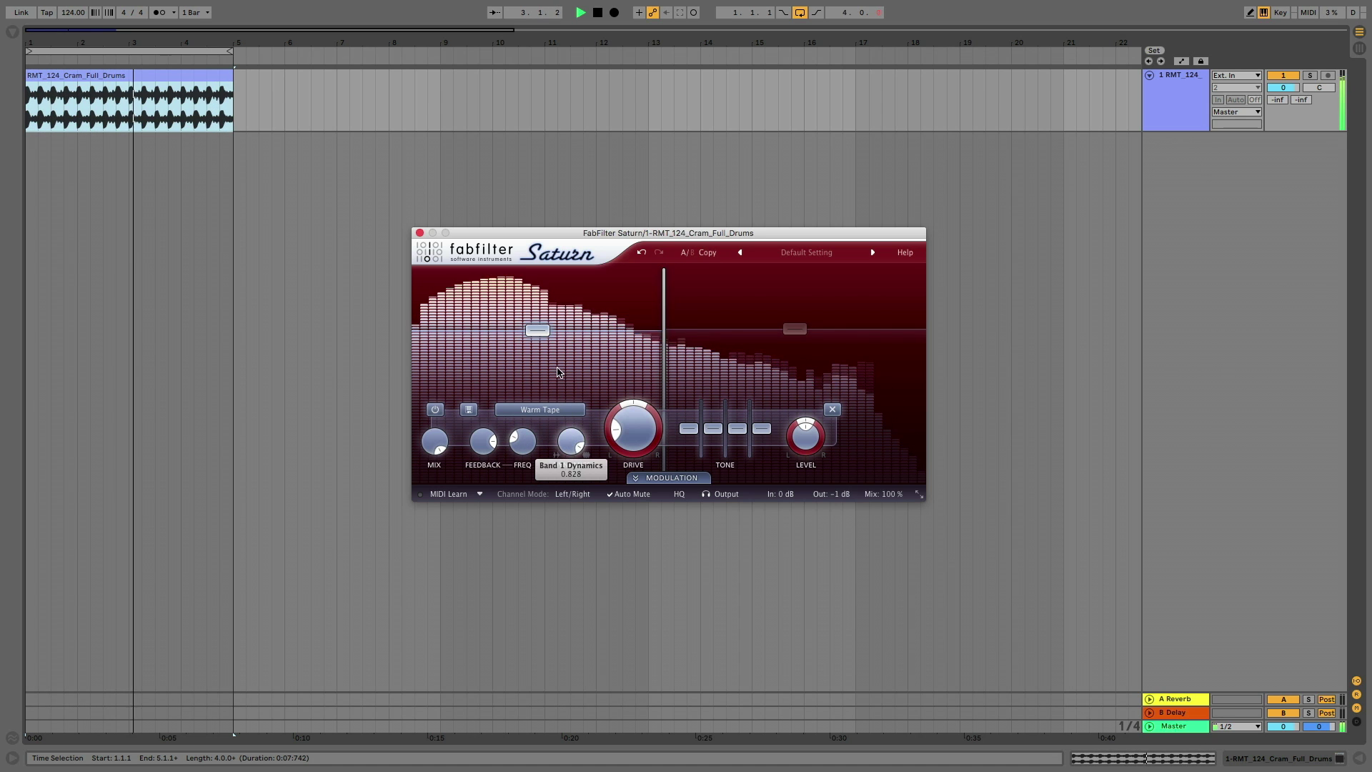
{"action": "mouse_move", "coordinate": [557, 395]}
{"action": "left_mouse_down"}
{"action": "mouse_move", "coordinate": [552, 520]}
{"action": "mouse_move", "coordinate": [542, 394]}
{"action": "left_mouse_up"}
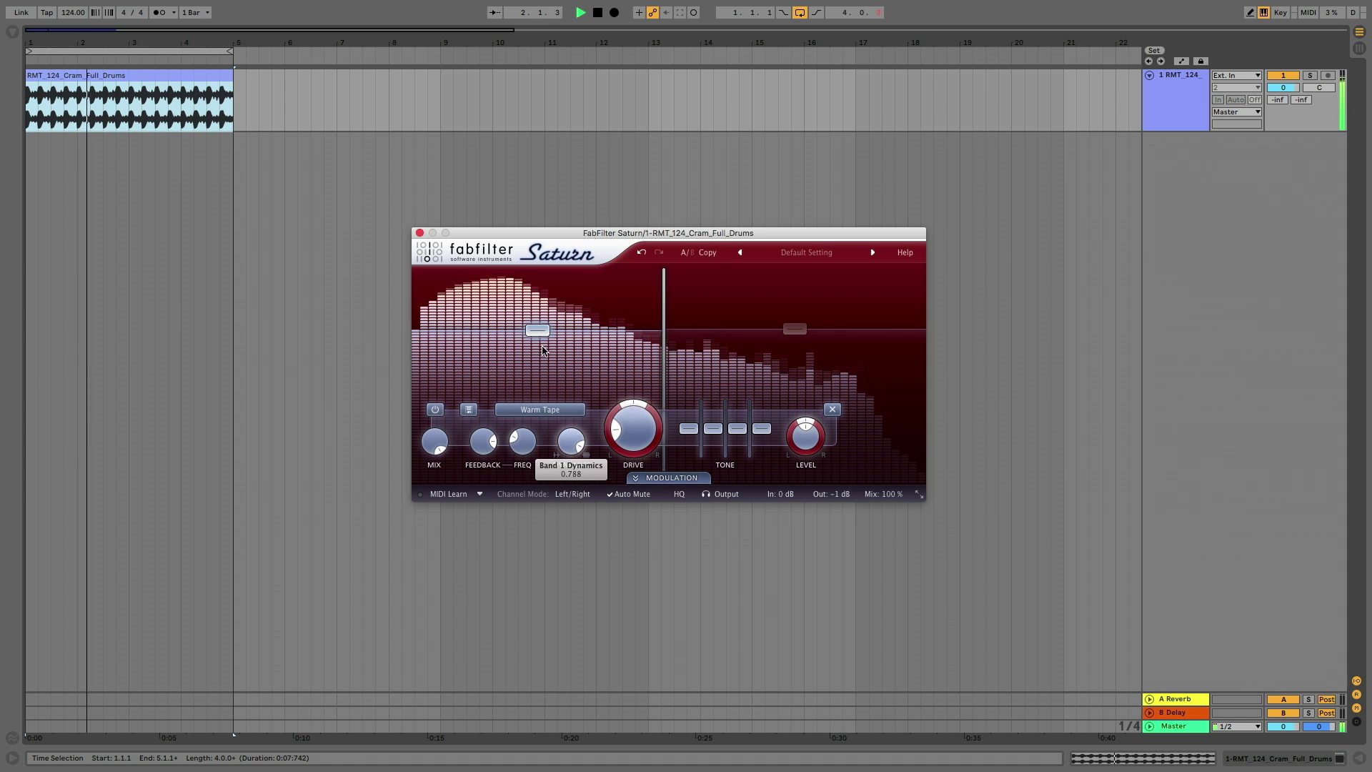
{"action": "left_click_drag", "start_coordinate": [545, 333], "coordinate": [545, 332]}
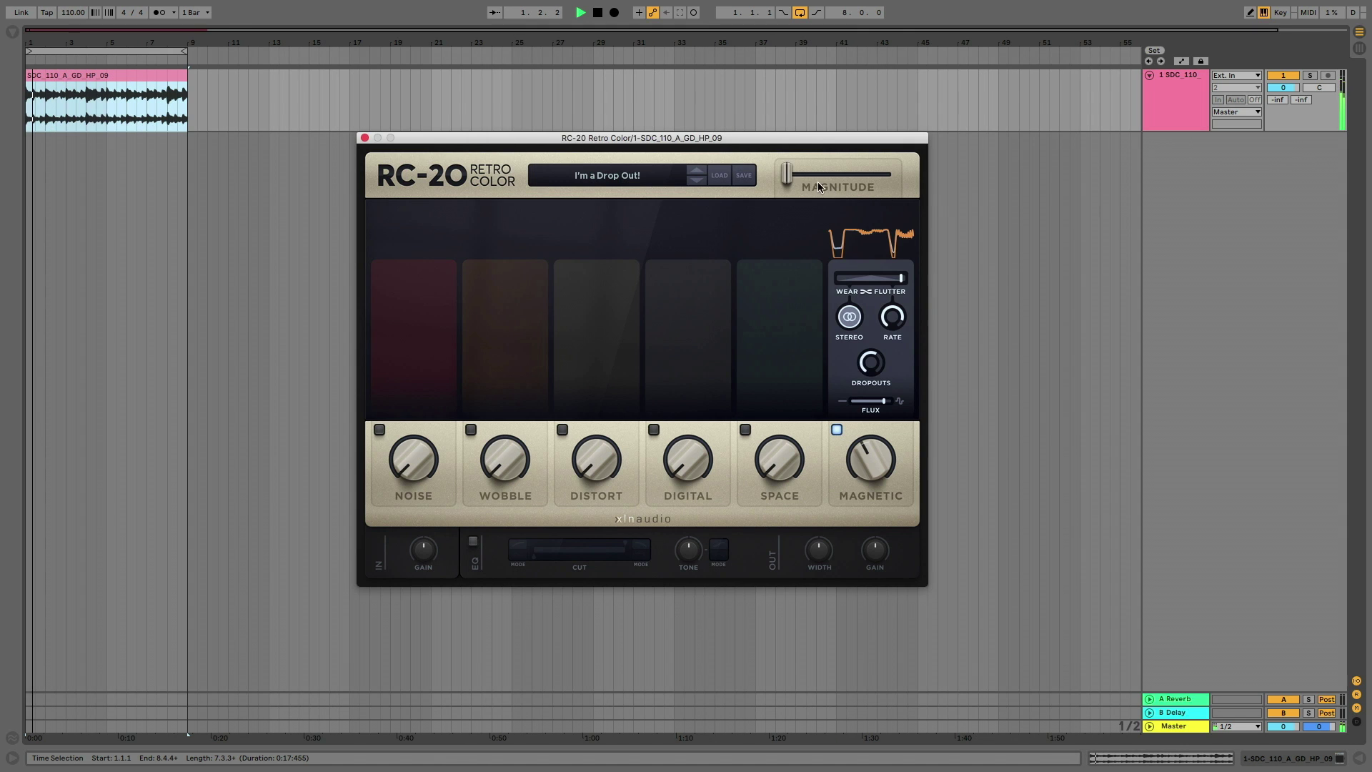
In RC-20 Retro Color, set Magnitude to 100% and enable Noise, raising its amount and setting its tone to about 4.9 dB
{"action": "left_click_drag", "start_coordinate": [819, 185], "coordinate": [892, 180]}
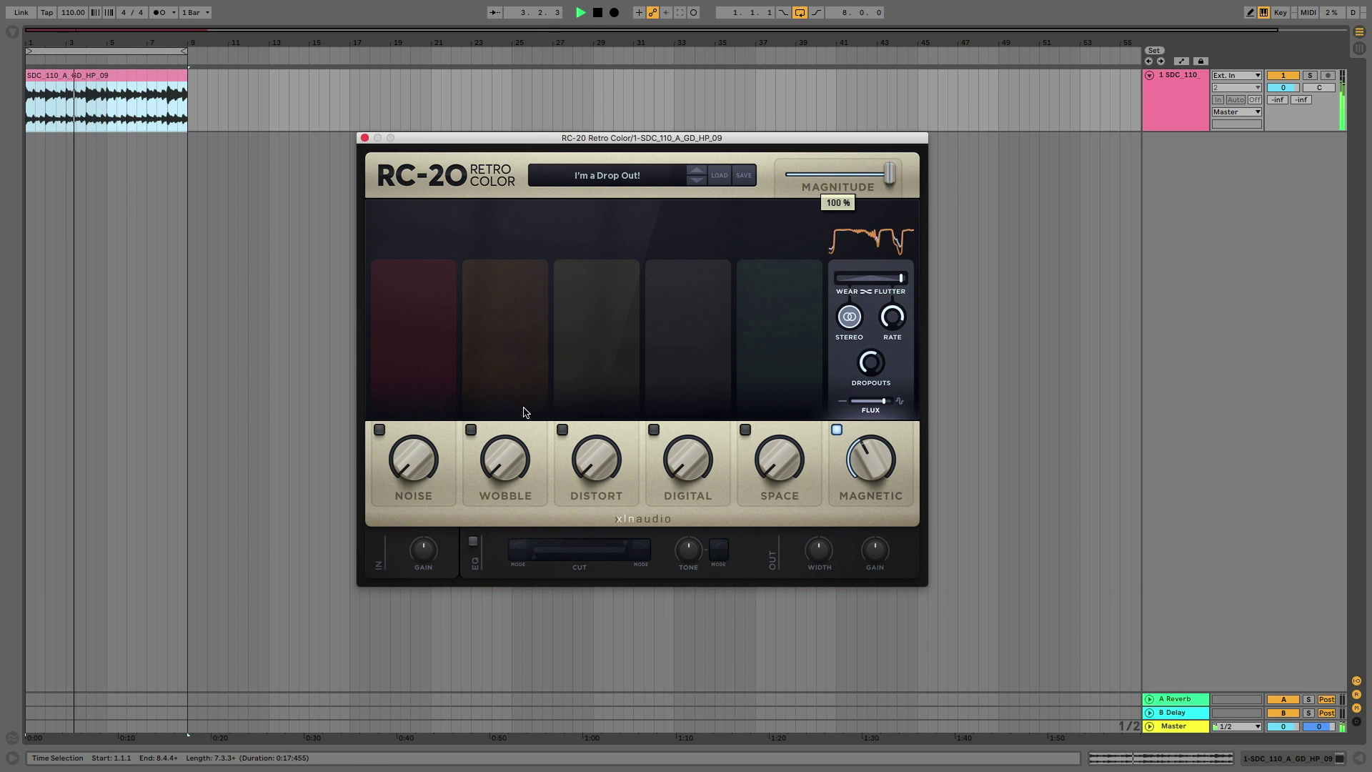
{"action": "left_click", "coordinate": [379, 430]}
{"action": "left_click_drag", "start_coordinate": [410, 454], "coordinate": [413, 406]}
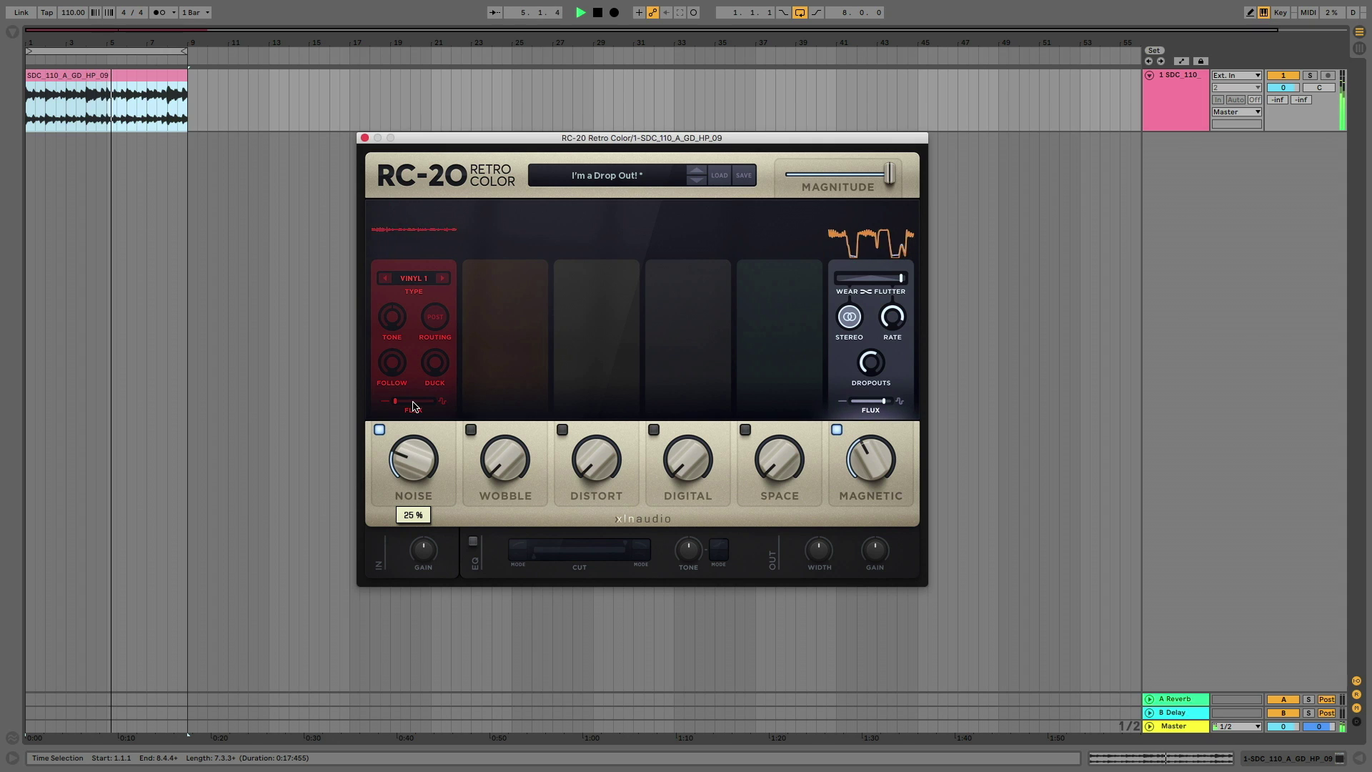
{"action": "left_click_drag", "start_coordinate": [391, 317], "coordinate": [395, 274]}
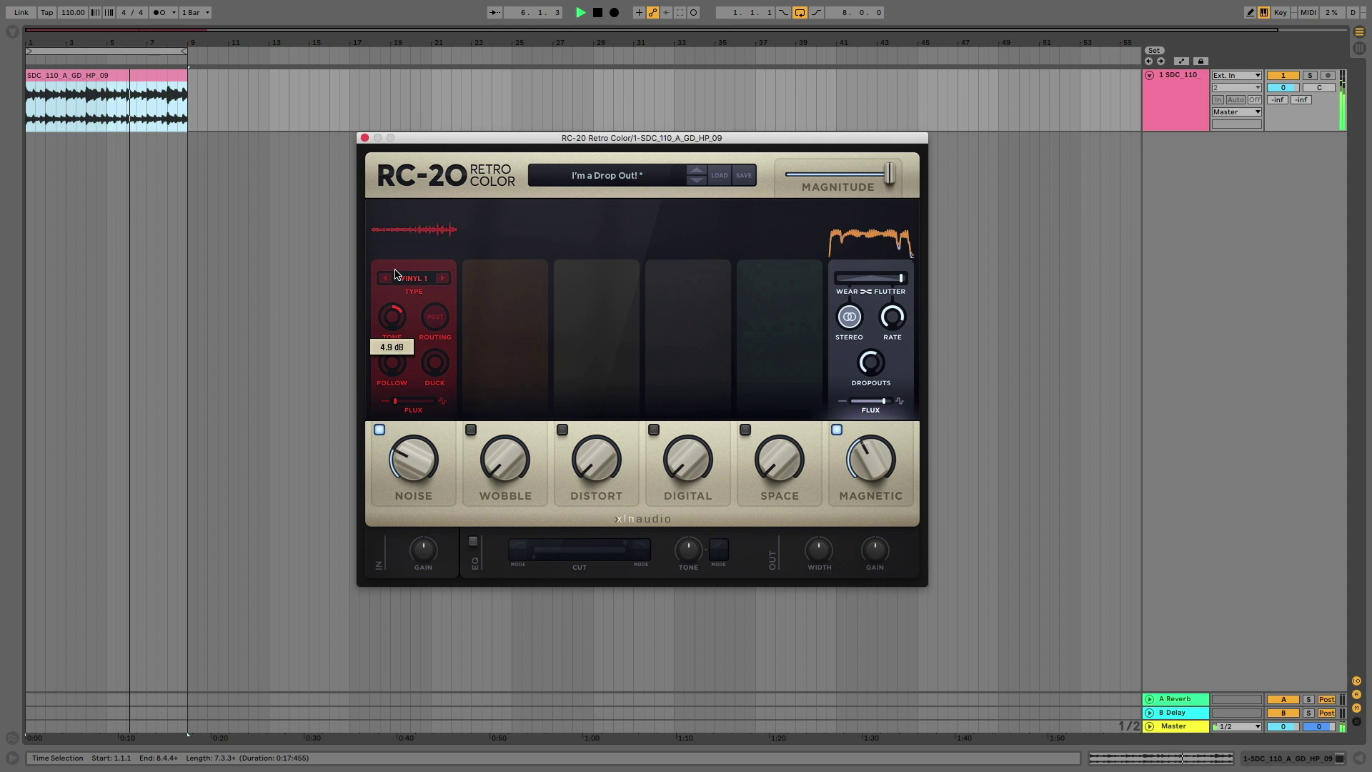
{"action": "left_click_drag", "start_coordinate": [409, 451], "coordinate": [413, 404]}
Enable Wobble at about 9% and reduce the Magnetic and Noise amounts
{"action": "left_click", "coordinate": [470, 429]}
{"action": "left_click_drag", "start_coordinate": [503, 453], "coordinate": [511, 404]}
{"action": "left_click_drag", "start_coordinate": [511, 473], "coordinate": [509, 493]}
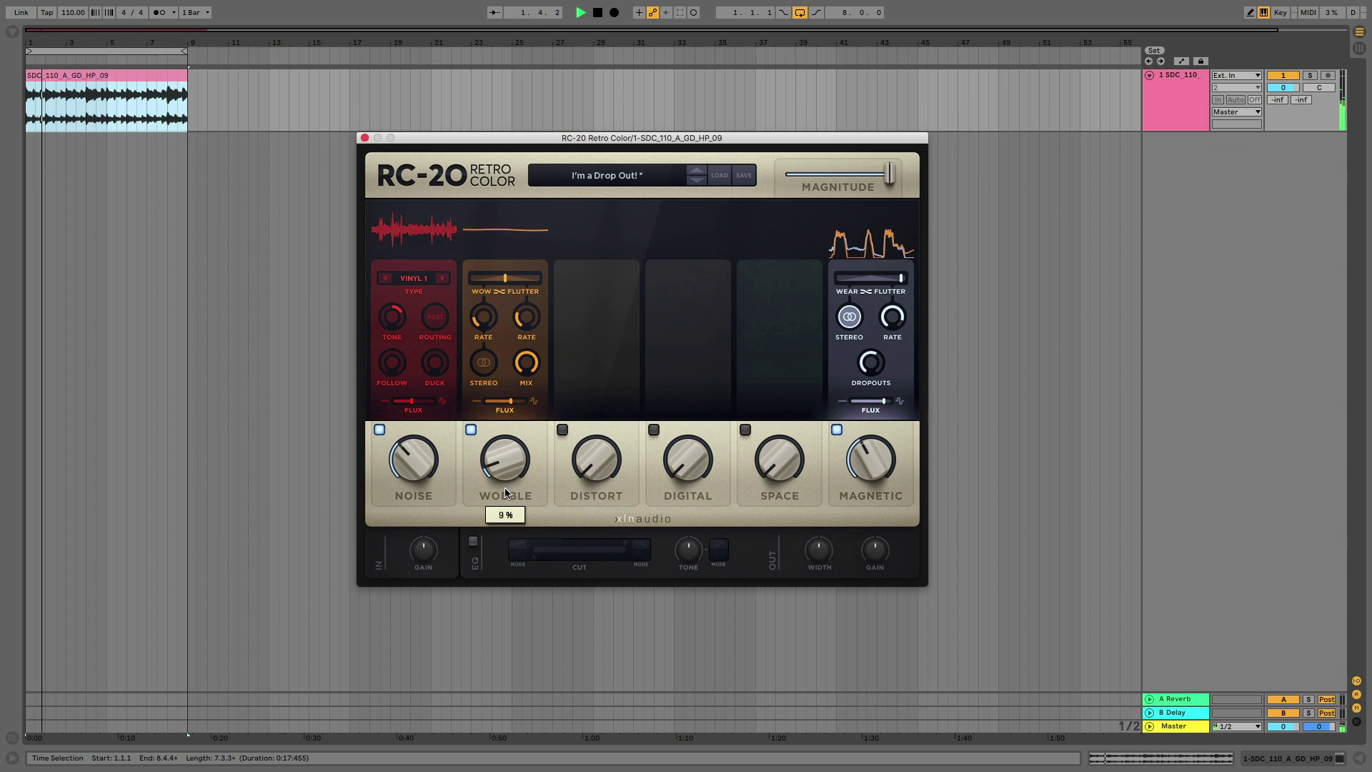
{"action": "left_click_drag", "start_coordinate": [869, 461], "coordinate": [872, 503]}
{"action": "left_click_drag", "start_coordinate": [419, 466], "coordinate": [421, 485]}
Bring in the Distort module at a moderate amount and change its type to Crunch
{"action": "left_click_drag", "start_coordinate": [595, 461], "coordinate": [590, 345]}
{"action": "left_click", "coordinate": [627, 278]}
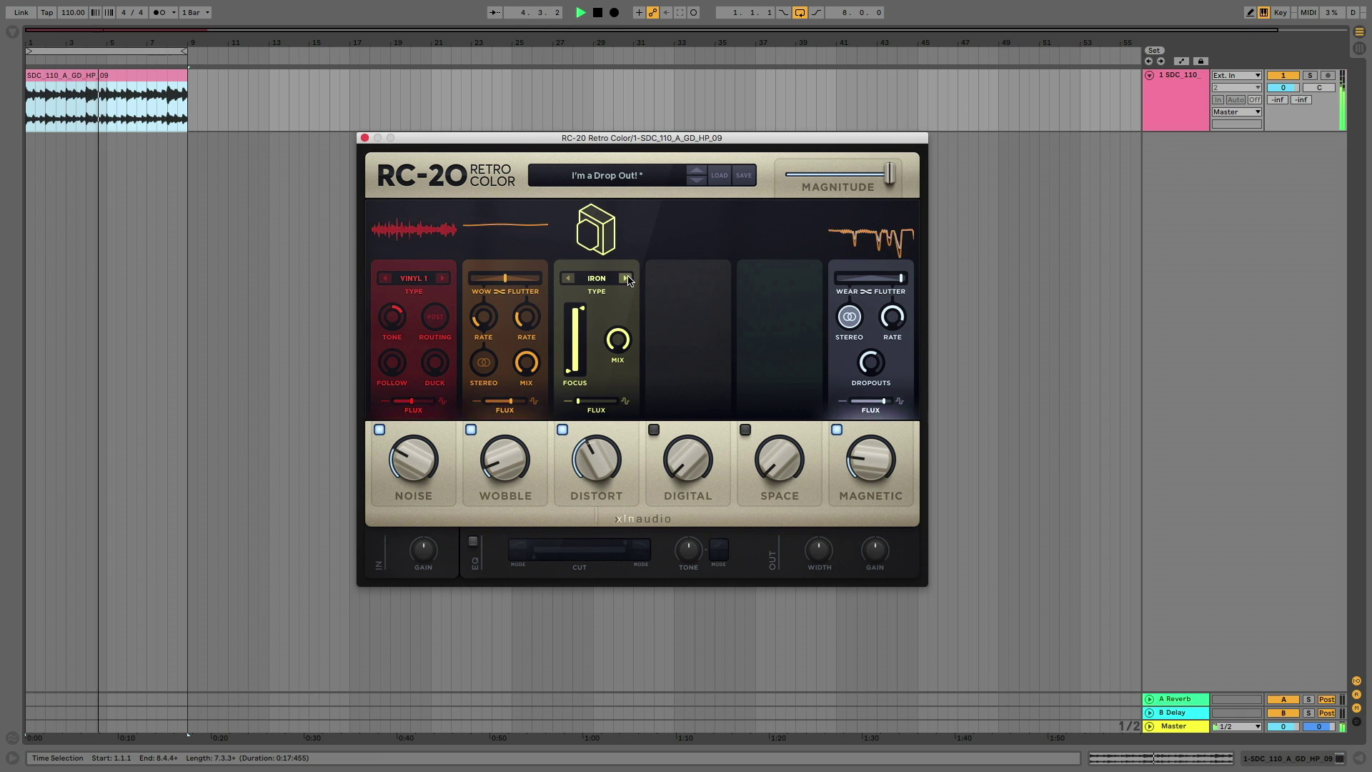
{"action": "left_click", "coordinate": [627, 278]}
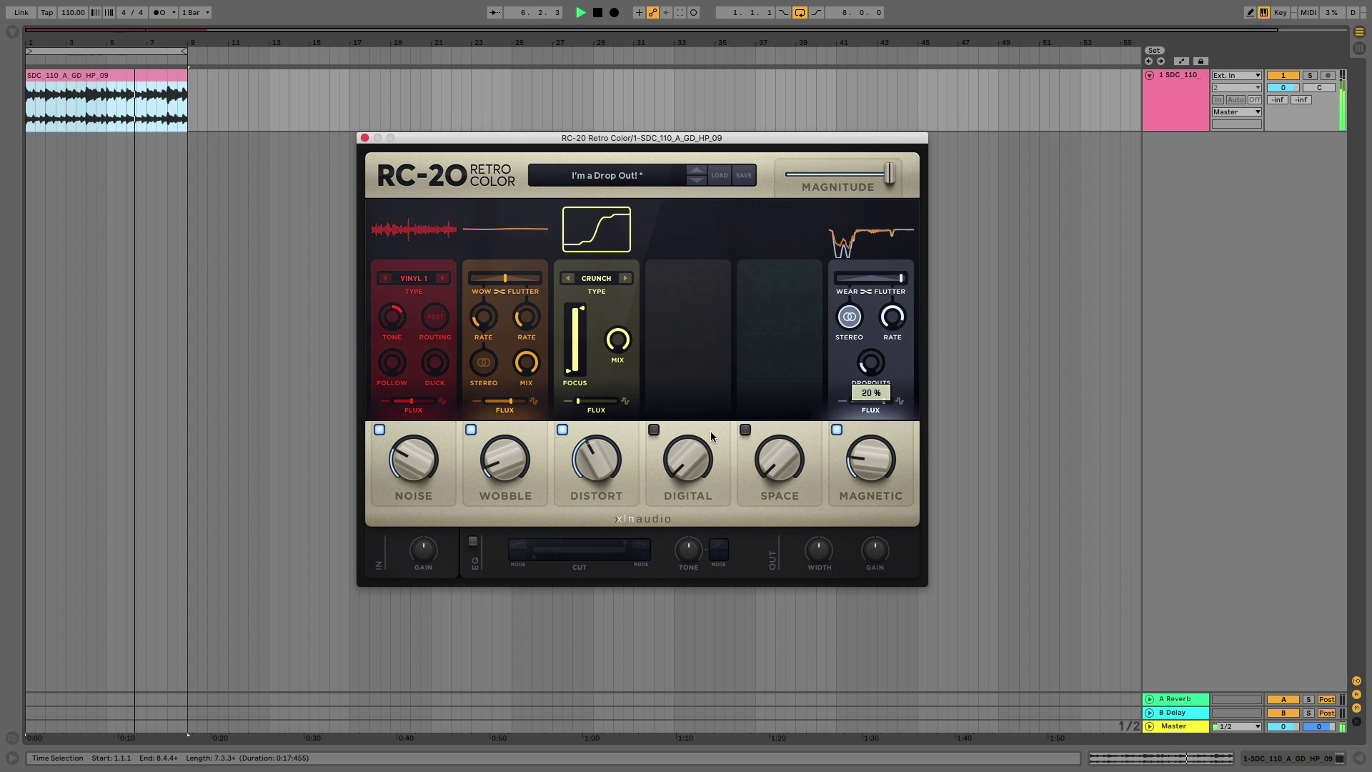
Enable Digital at about 24%, narrow its focus to the high range and set Smooth to about 59%
{"action": "left_click", "coordinate": [654, 429]}
{"action": "left_click_drag", "start_coordinate": [686, 459], "coordinate": [682, 393]}
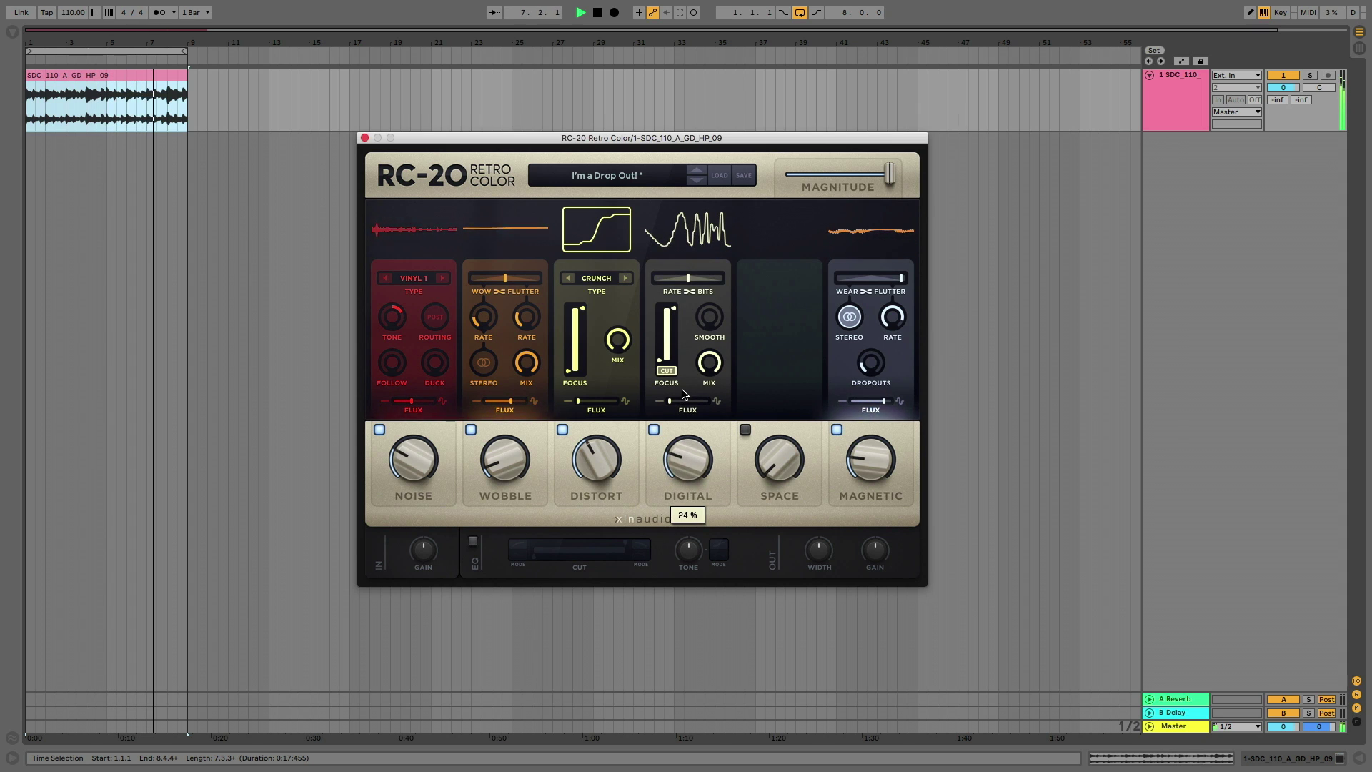
{"action": "mouse_move", "coordinate": [671, 309]}
{"action": "left_mouse_down"}
{"action": "mouse_move", "coordinate": [672, 343]}
{"action": "mouse_move", "coordinate": [678, 290]}
{"action": "left_mouse_up"}
{"action": "left_click_drag", "start_coordinate": [660, 366], "coordinate": [700, 239]}
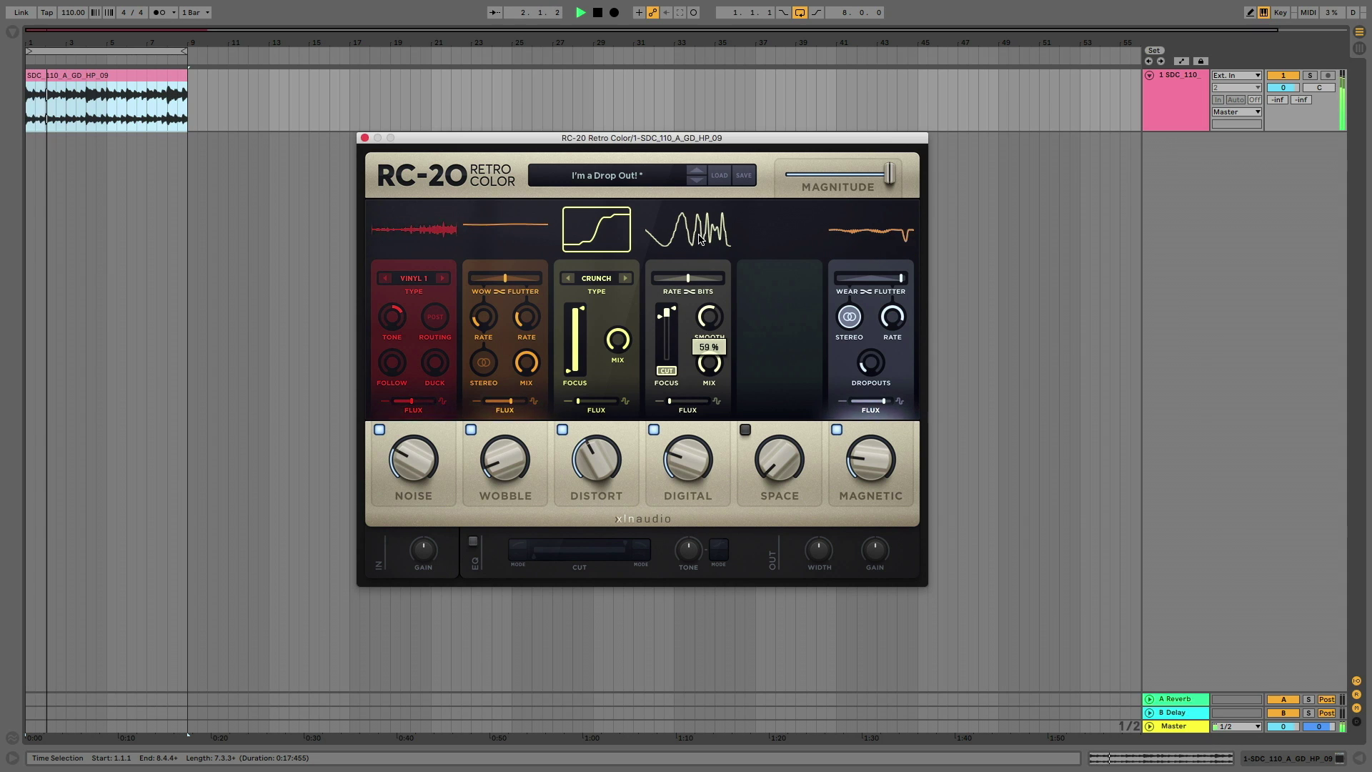
Enable the Space module, raise its amount and increase its flux
{"action": "left_click", "coordinate": [745, 429]}
{"action": "left_click_drag", "start_coordinate": [771, 460], "coordinate": [750, 327]}
{"action": "left_click_drag", "start_coordinate": [760, 401], "coordinate": [781, 402]}
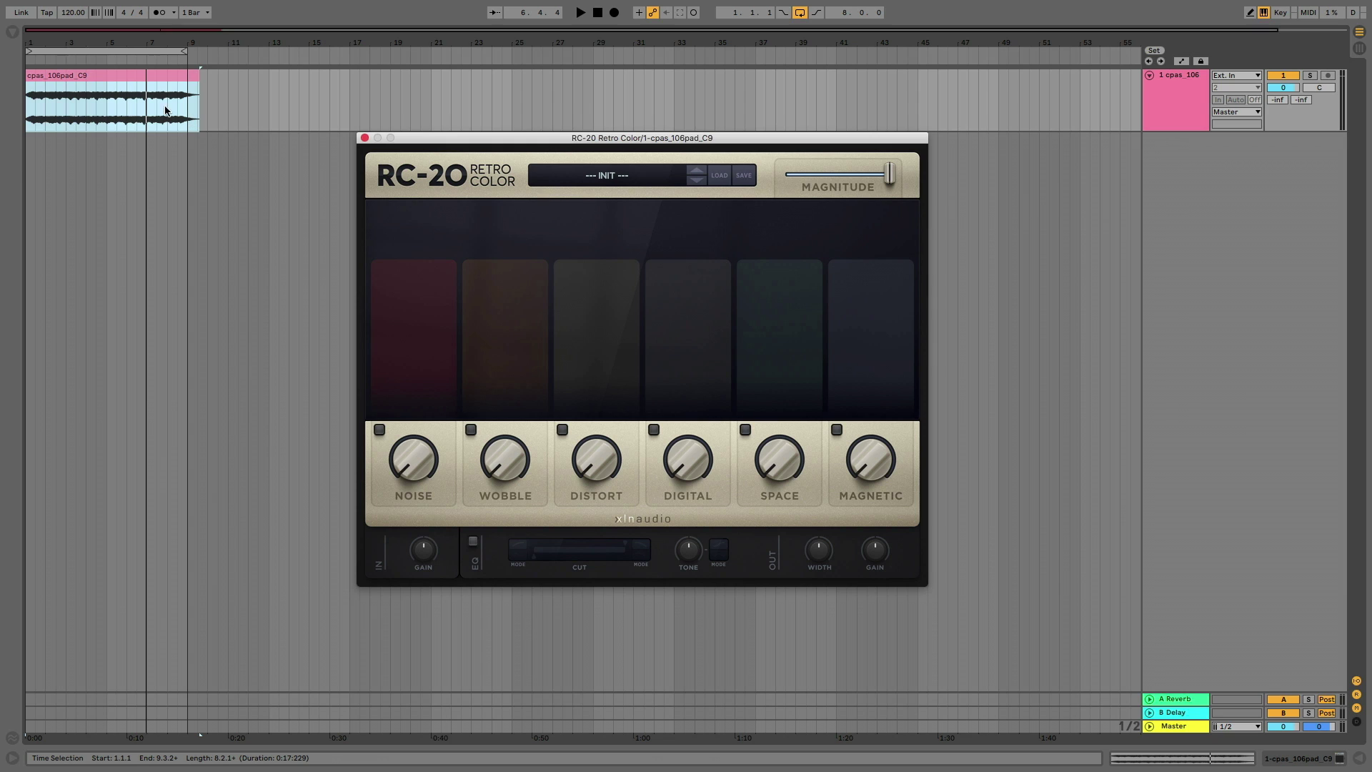
Play the pad clip with every RC-20 module off to hear the dry sound, and stop playback
{"action": "left_click", "coordinate": [85, 78]}
{"action": "key", "text": "space"}
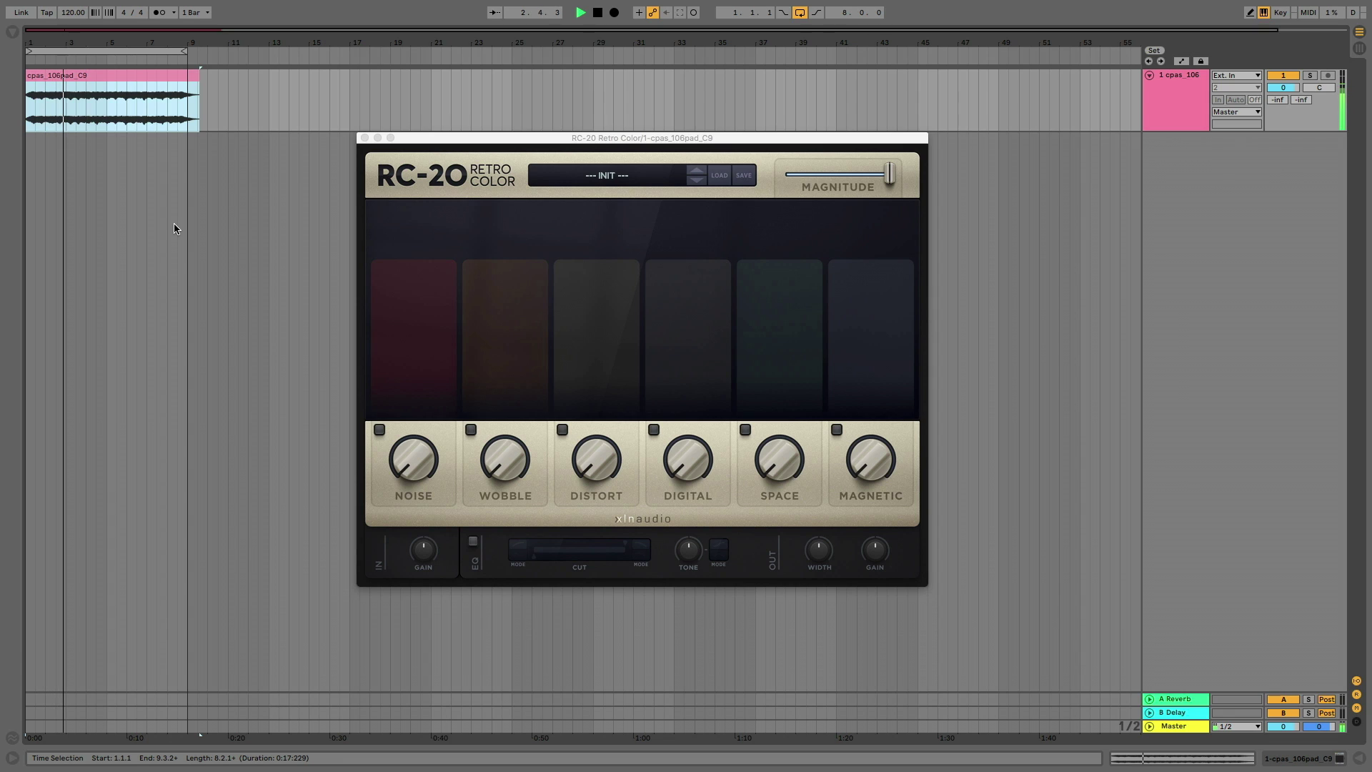
{"action": "key", "text": "space"}
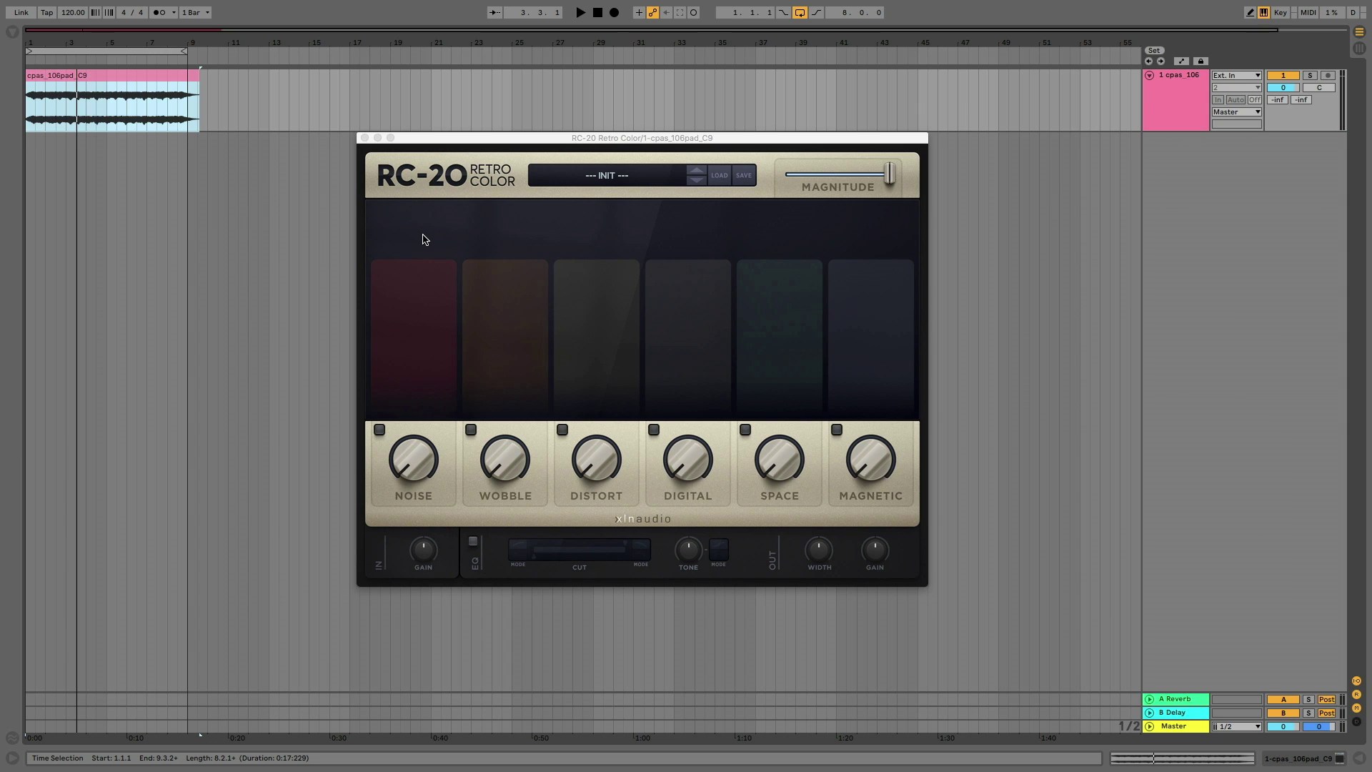
Load the VHS preset from the RC-20 preset browser
{"action": "left_click", "coordinate": [622, 175]}
{"action": "left_click_drag", "start_coordinate": [642, 254], "coordinate": [643, 397]}
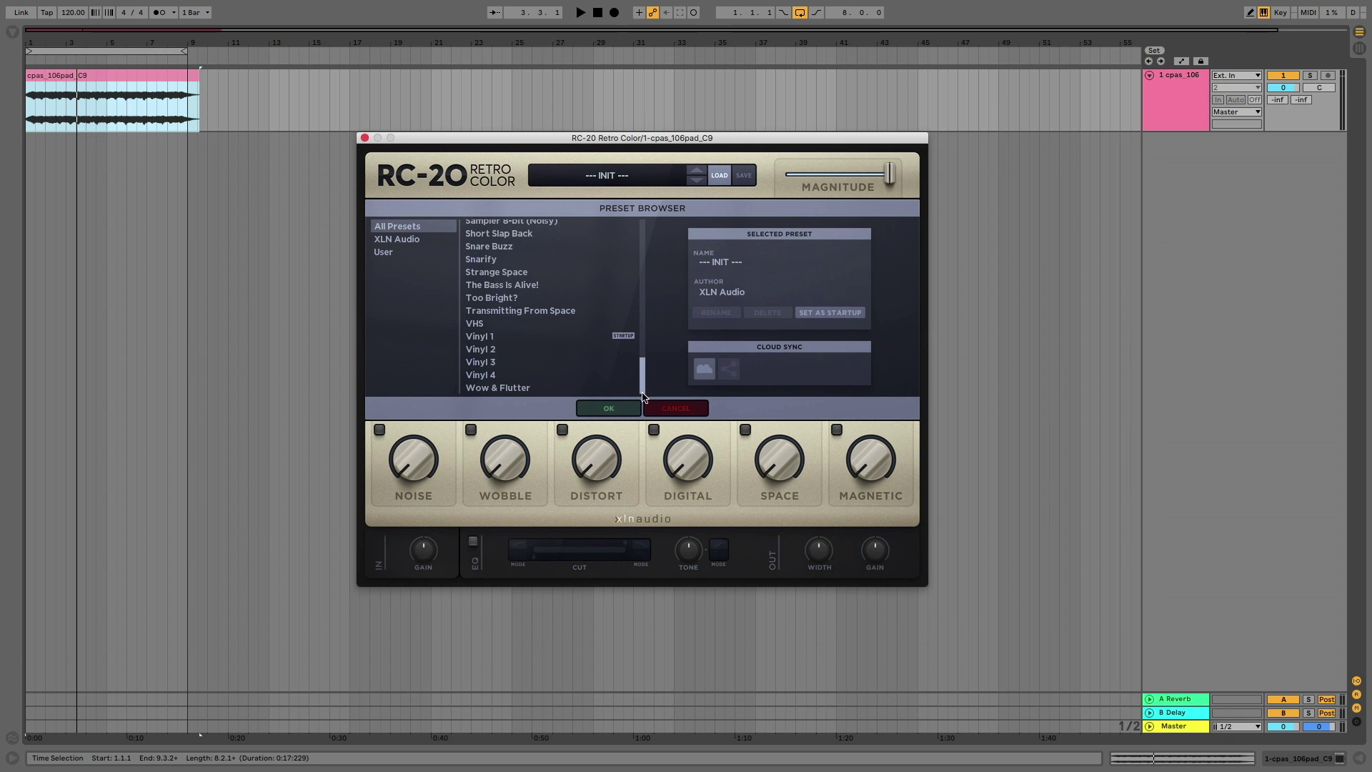
{"action": "left_click", "coordinate": [475, 325]}
{"action": "left_click", "coordinate": [608, 408]}
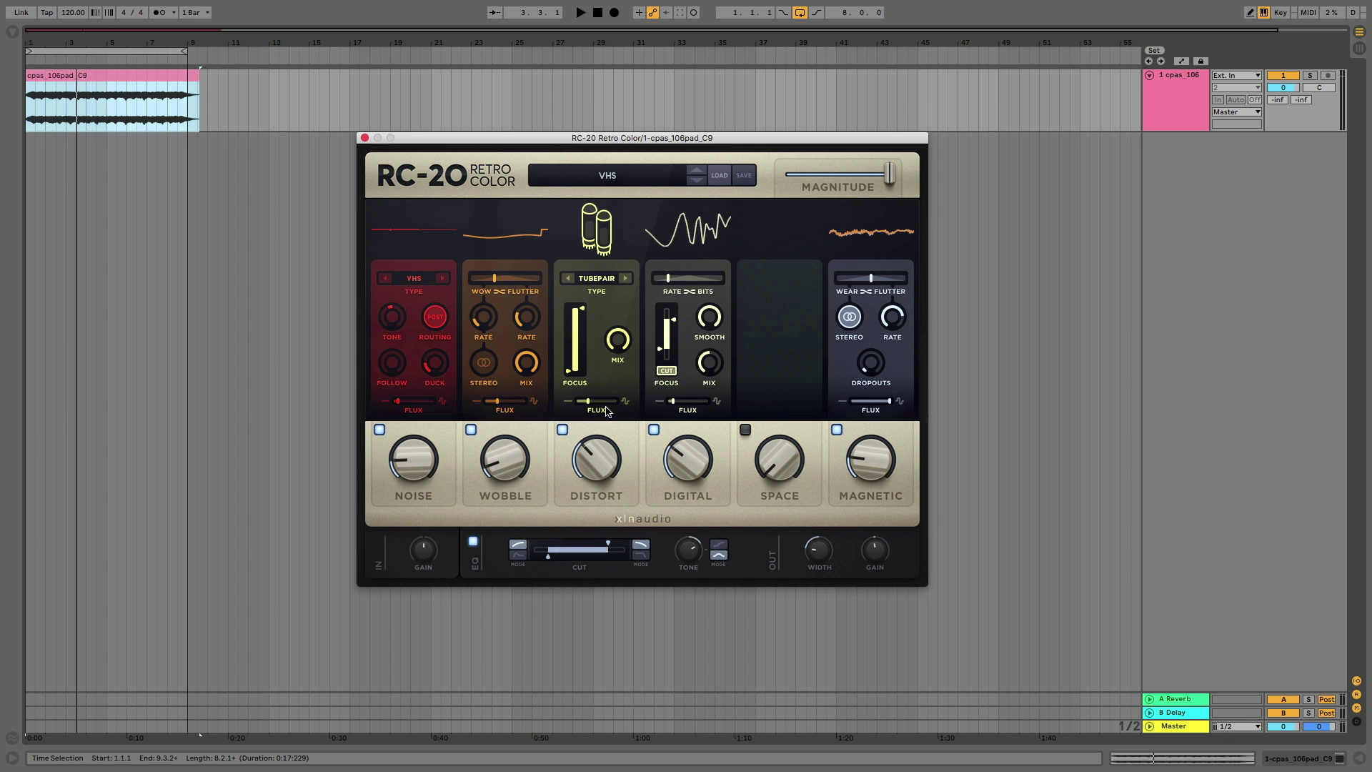
Play the pad through the VHS preset while sweeping Magnitude, ending at 100%
{"action": "key", "text": "space"}
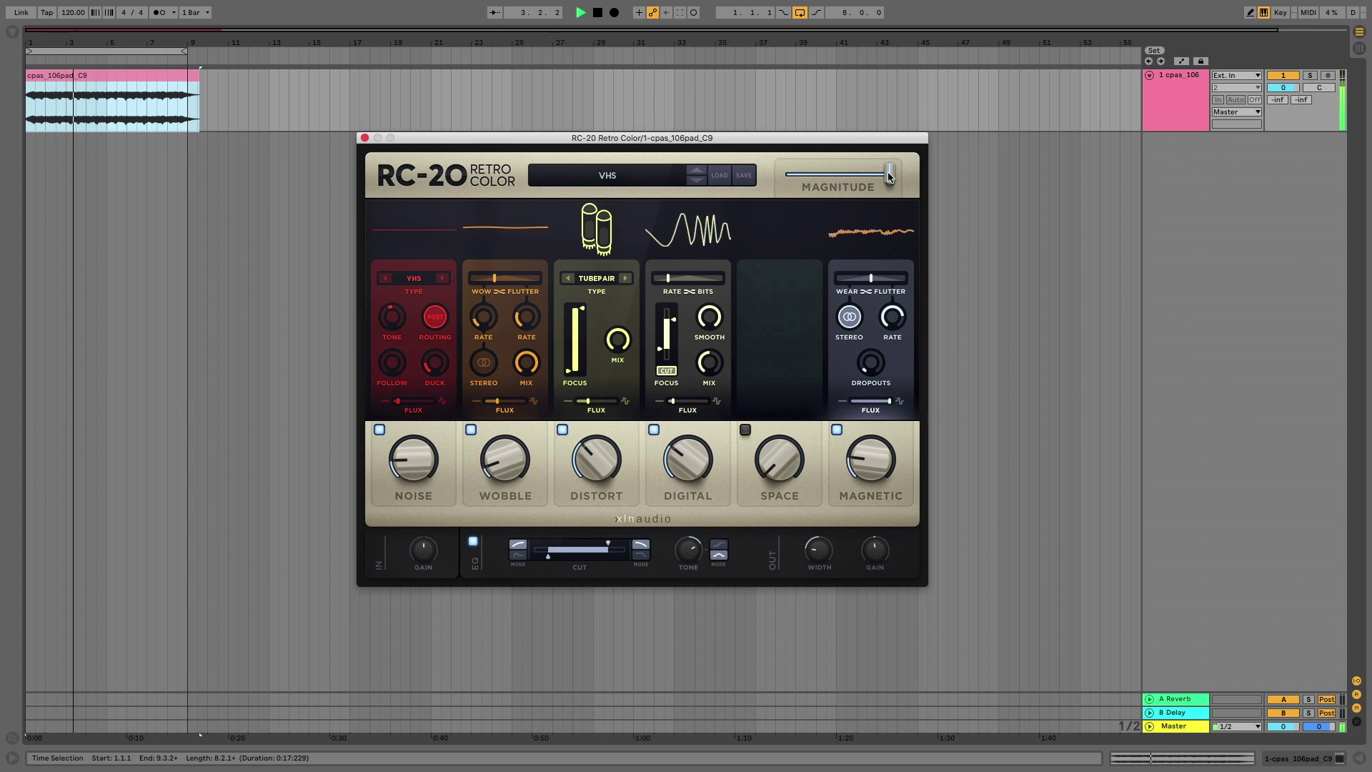
{"action": "mouse_move", "coordinate": [890, 177]}
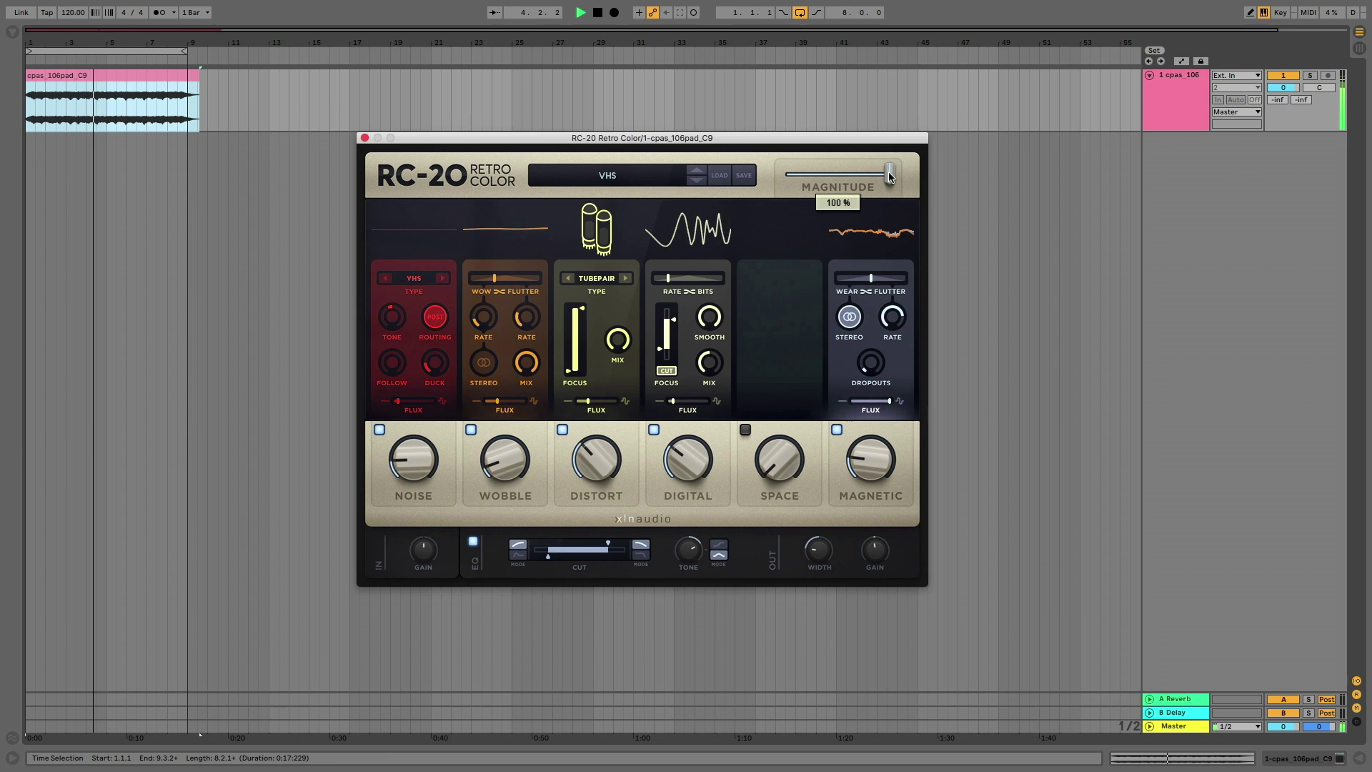
{"action": "left_click_drag", "start_coordinate": [890, 176], "coordinate": [943, 203]}
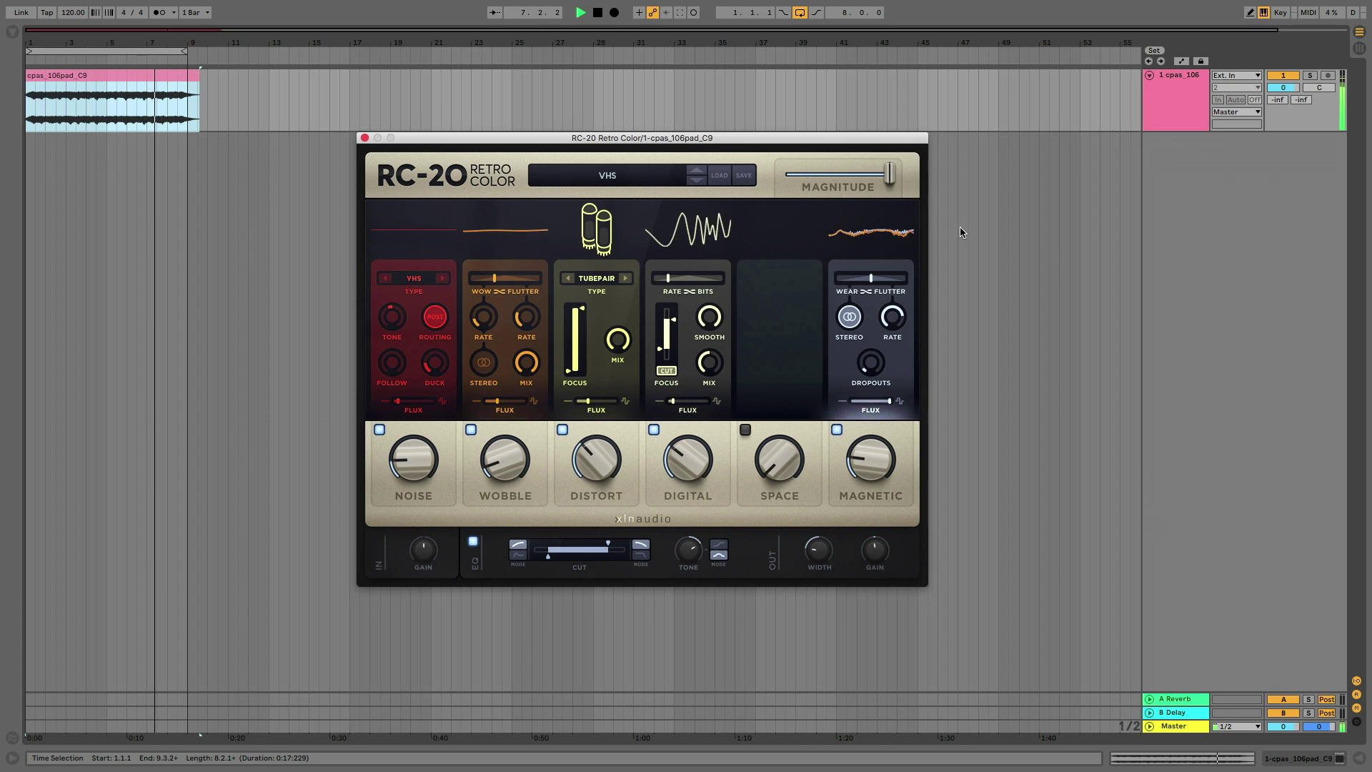
Switch off the Magnetic, Digital, Distort and Wobble modules, leaving only Noise enabled
{"action": "left_click", "coordinate": [836, 430]}
{"action": "left_click", "coordinate": [653, 430]}
{"action": "left_click", "coordinate": [562, 429]}
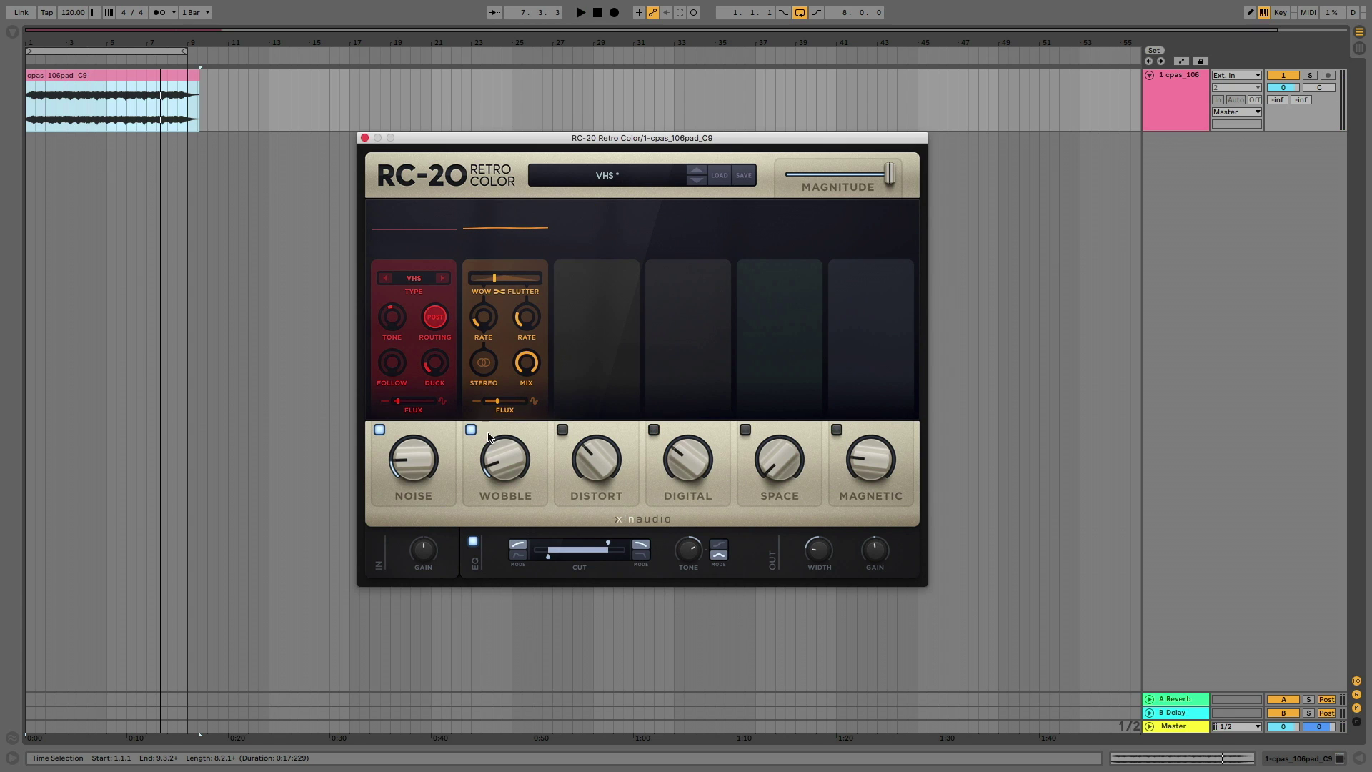
{"action": "left_click", "coordinate": [470, 429]}
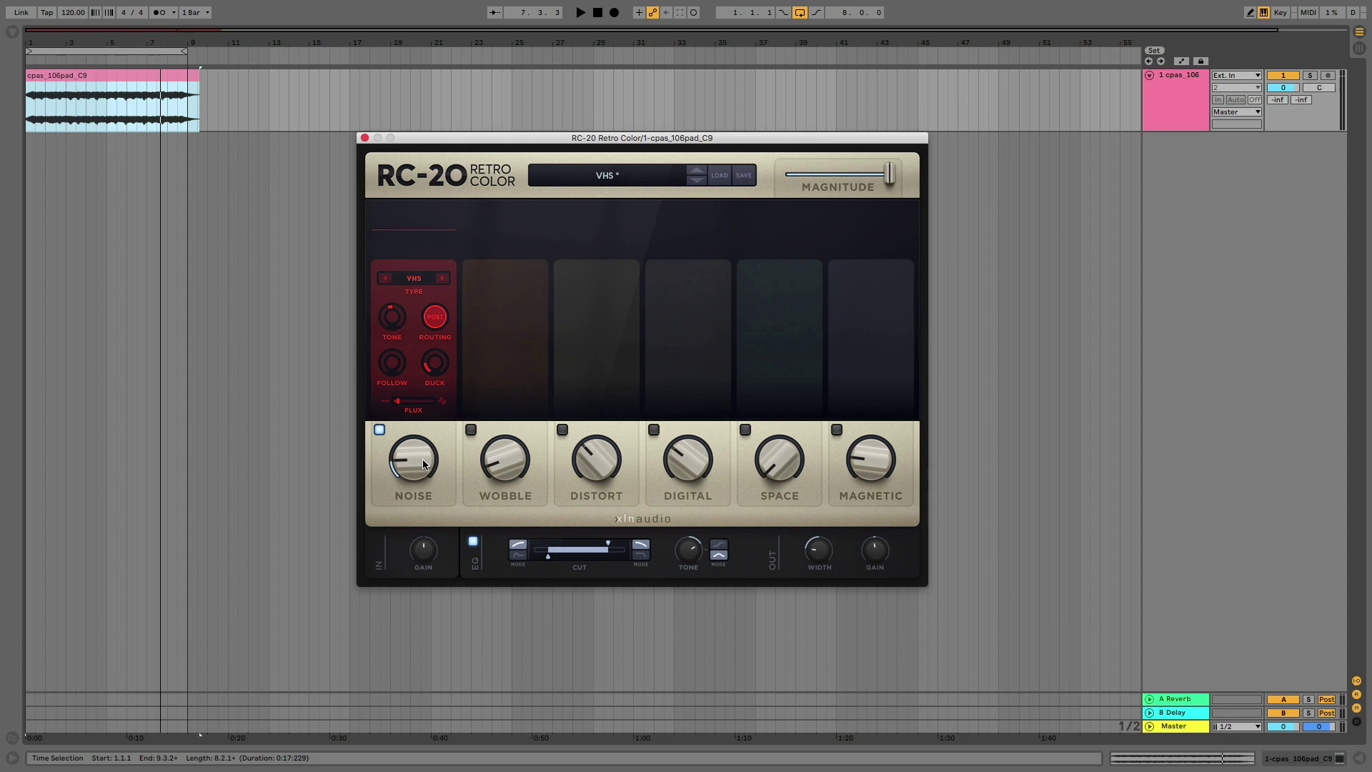
Play the pad, raise the Noise module's tone and set the Noise amount to about 21%
{"action": "mouse_move", "coordinate": [415, 460]}
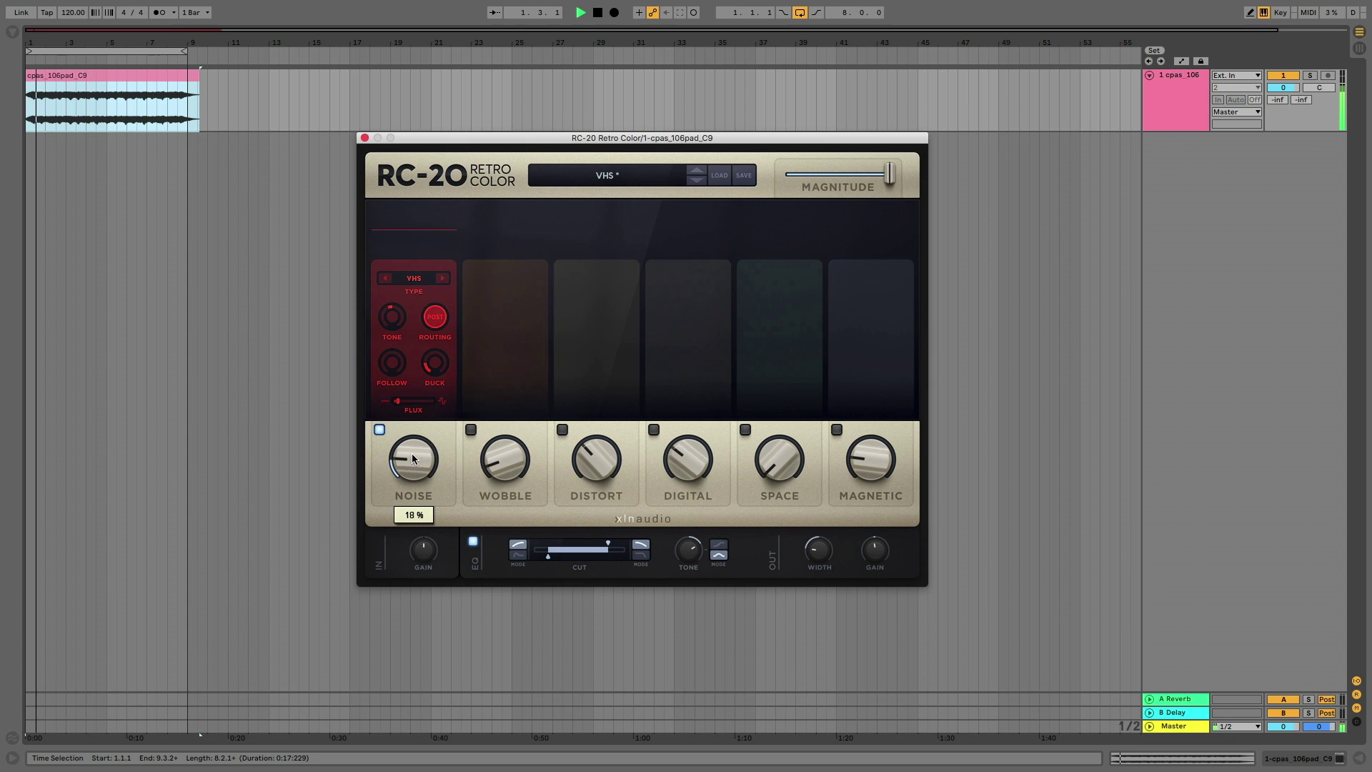
{"action": "left_click_drag", "start_coordinate": [411, 440], "coordinate": [410, 428]}
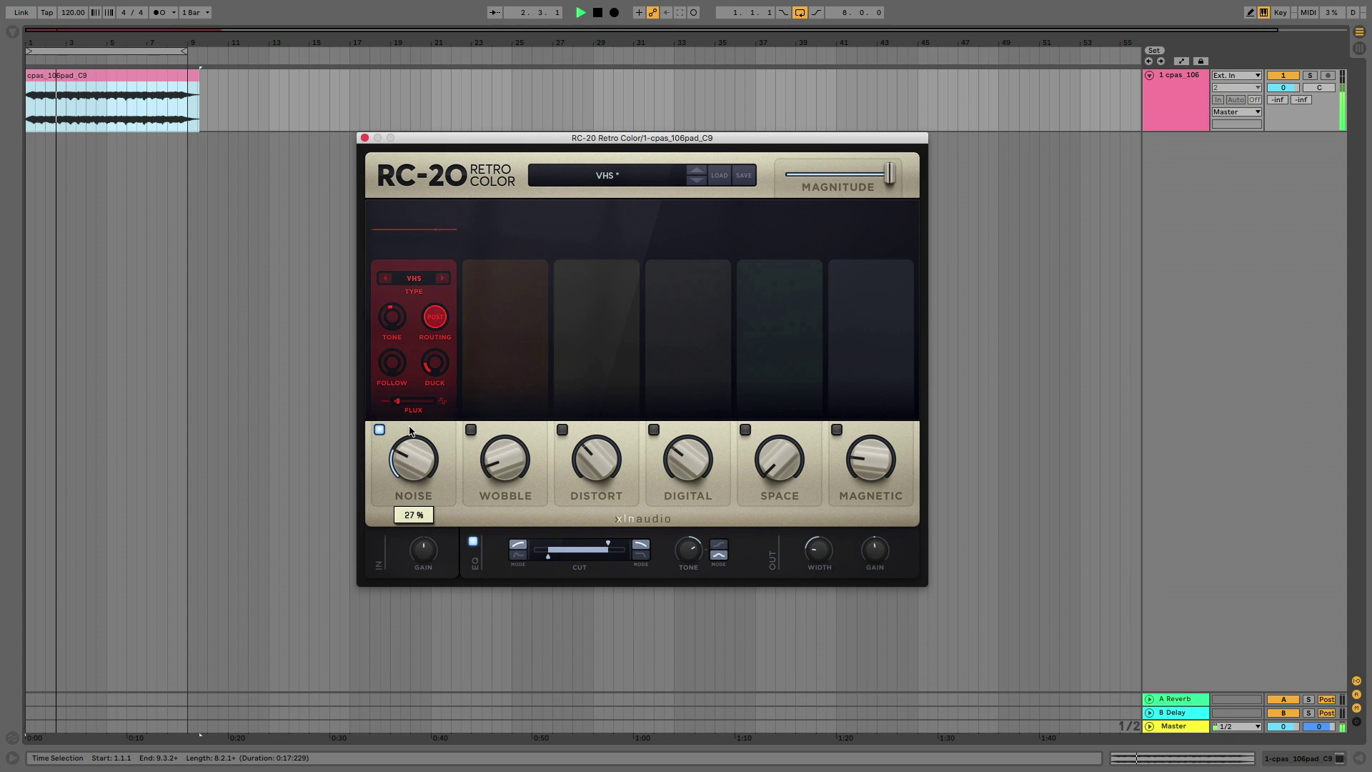
{"action": "left_click_drag", "start_coordinate": [389, 320], "coordinate": [400, 276]}
{"action": "left_click_drag", "start_coordinate": [405, 455], "coordinate": [405, 477]}
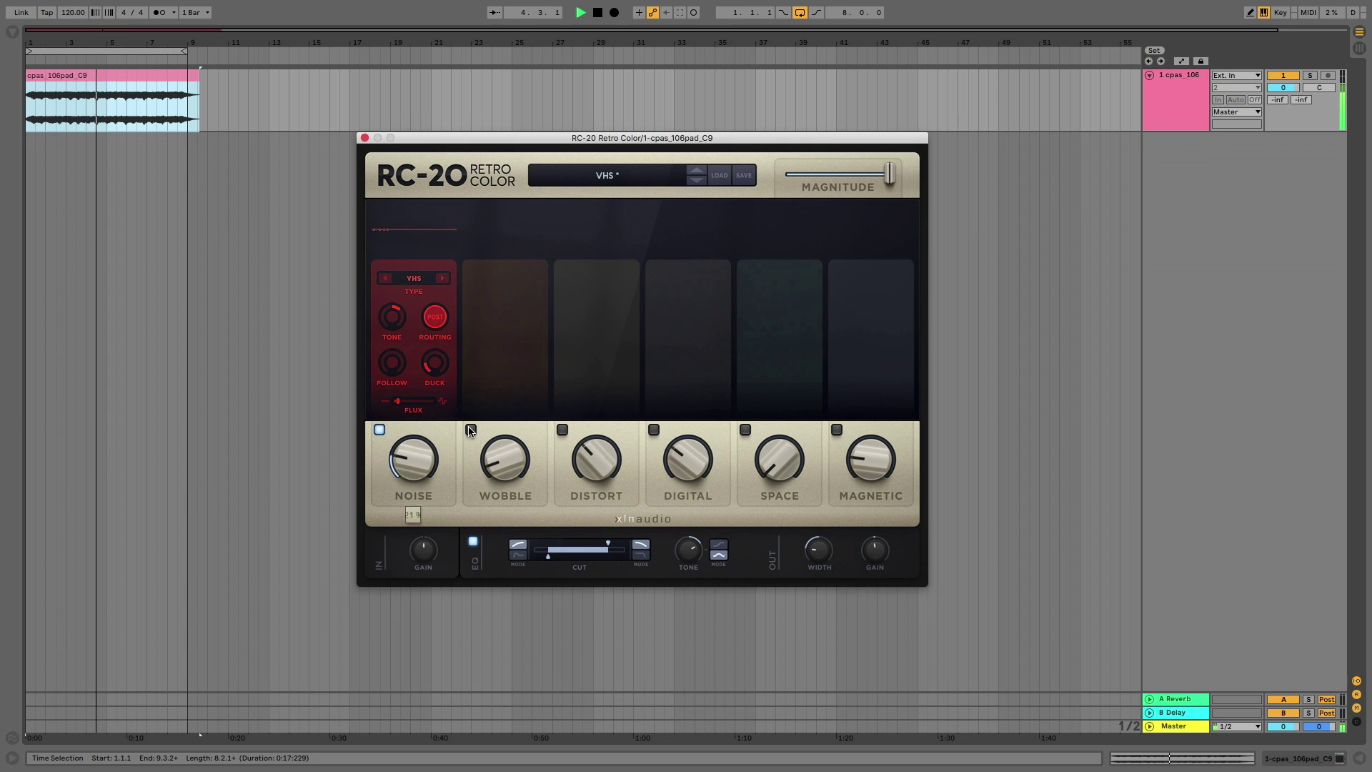
Enable Wobble, raise its amount and set its flutter rate to about 6.8 Hz
{"action": "left_click", "coordinate": [470, 429]}
{"action": "left_click_drag", "start_coordinate": [502, 468], "coordinate": [500, 402]}
{"action": "mouse_move", "coordinate": [522, 328]}
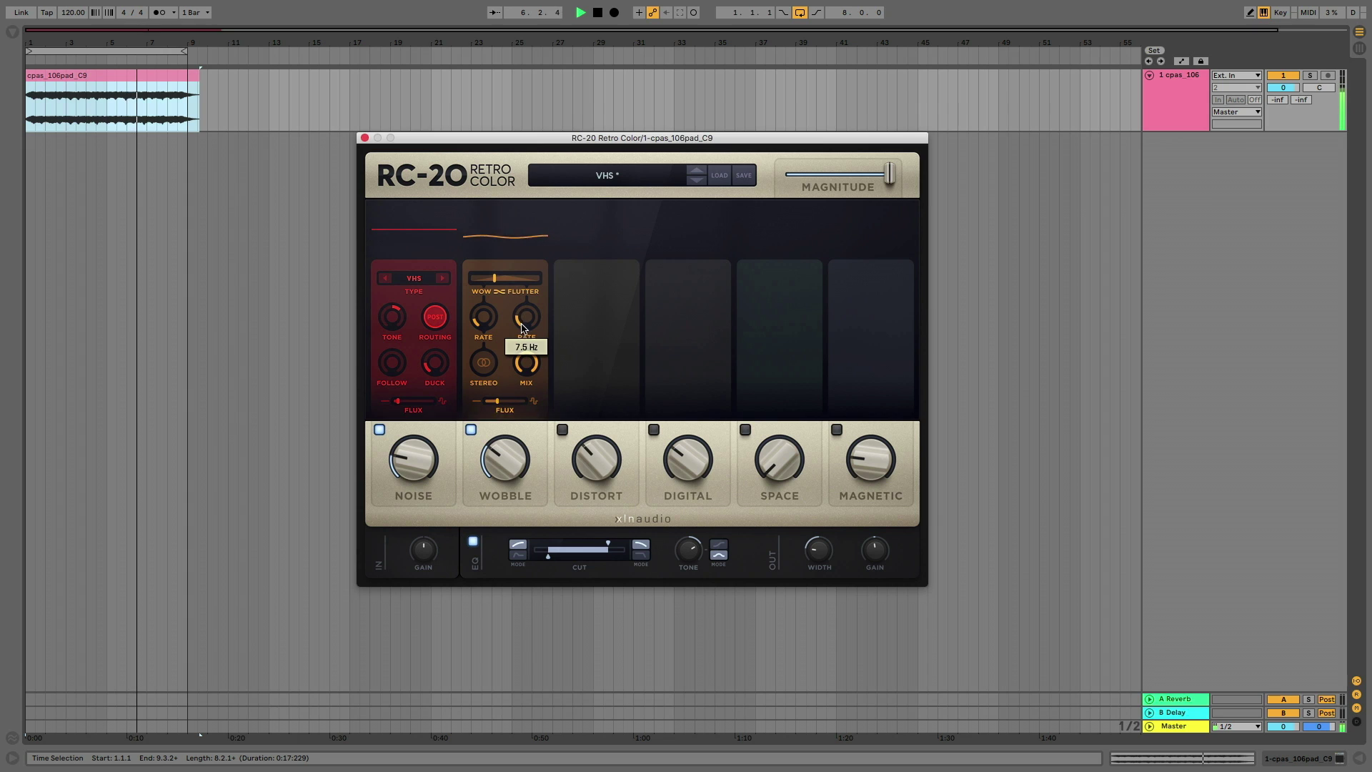
{"action": "mouse_move", "coordinate": [506, 329]}
{"action": "left_mouse_down"}
{"action": "mouse_move", "coordinate": [492, 324]}
{"action": "mouse_move", "coordinate": [525, 330]}
{"action": "left_mouse_up"}
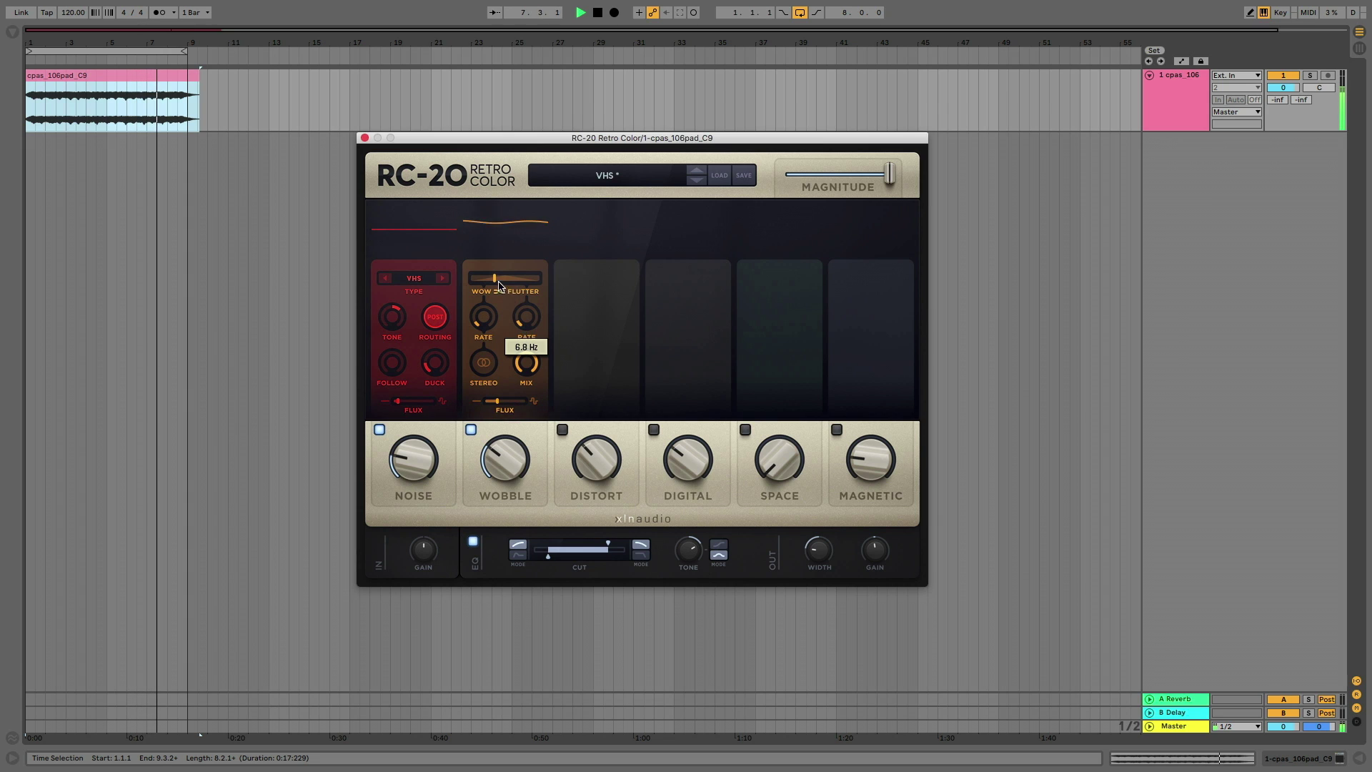
Set Wobble's balance to Wow 100% and Flutter 33%, raise its flux and set its amount to about 35%
{"action": "left_click_drag", "start_coordinate": [498, 286], "coordinate": [506, 283]}
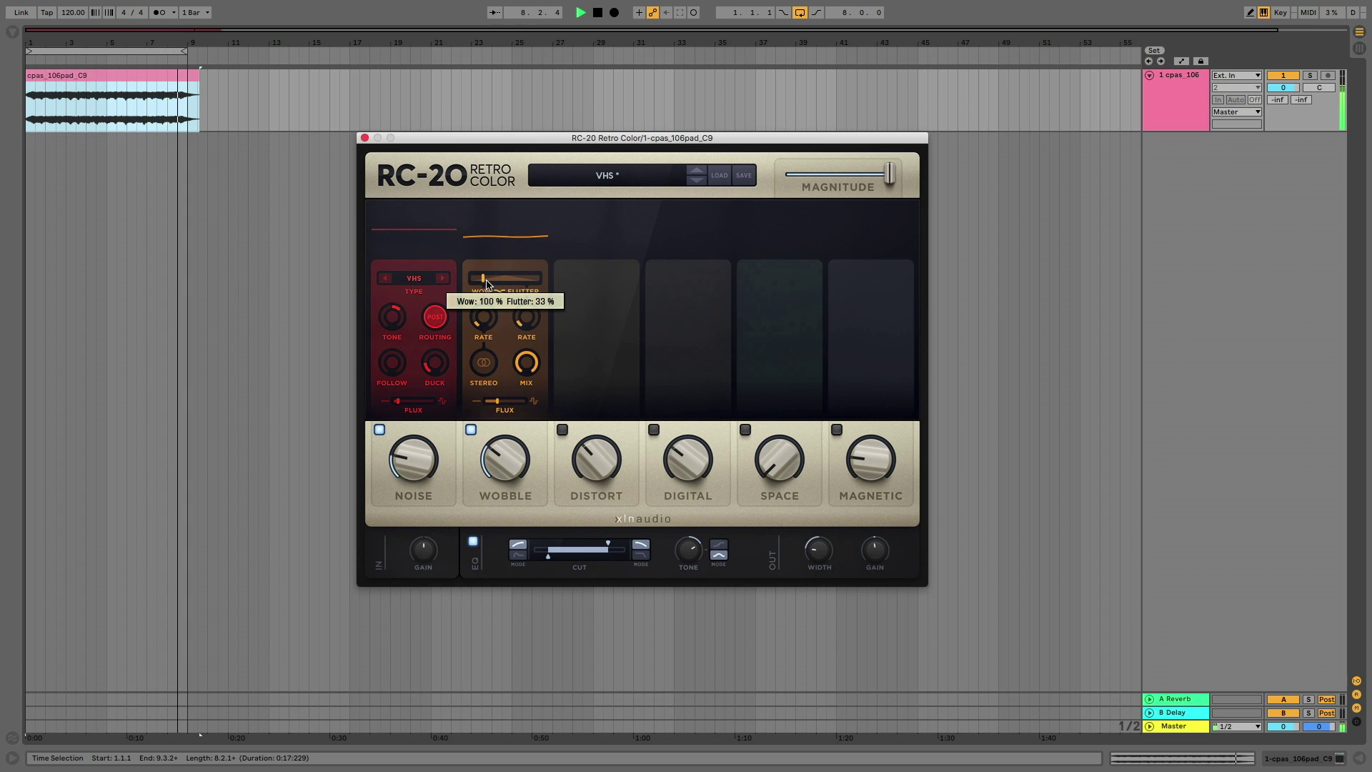
{"action": "mouse_move", "coordinate": [497, 492]}
{"action": "left_click_drag", "start_coordinate": [498, 401], "coordinate": [520, 406]}
{"action": "mouse_move", "coordinate": [500, 437]}
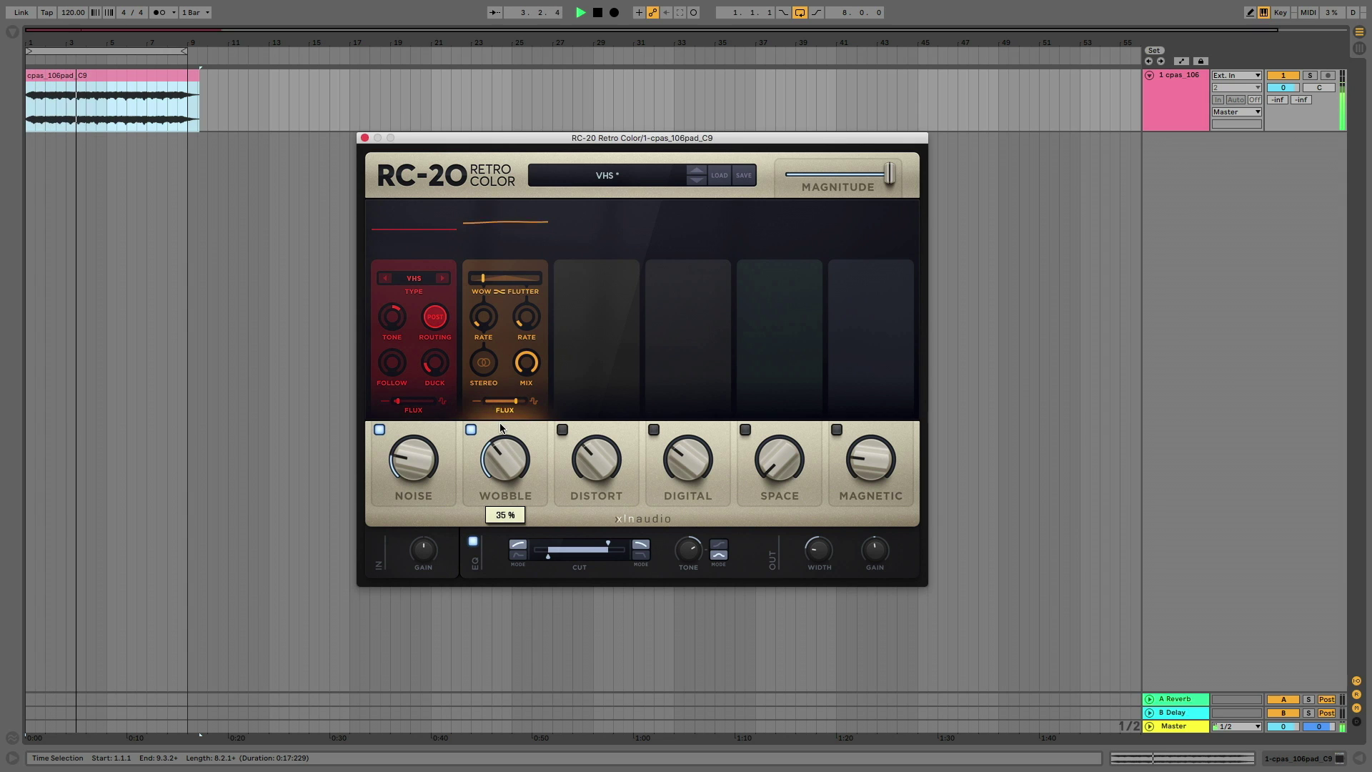
Enable Distort, lower its amount and change its type to Heavy
{"action": "left_click", "coordinate": [563, 428]}
{"action": "mouse_move", "coordinate": [587, 468]}
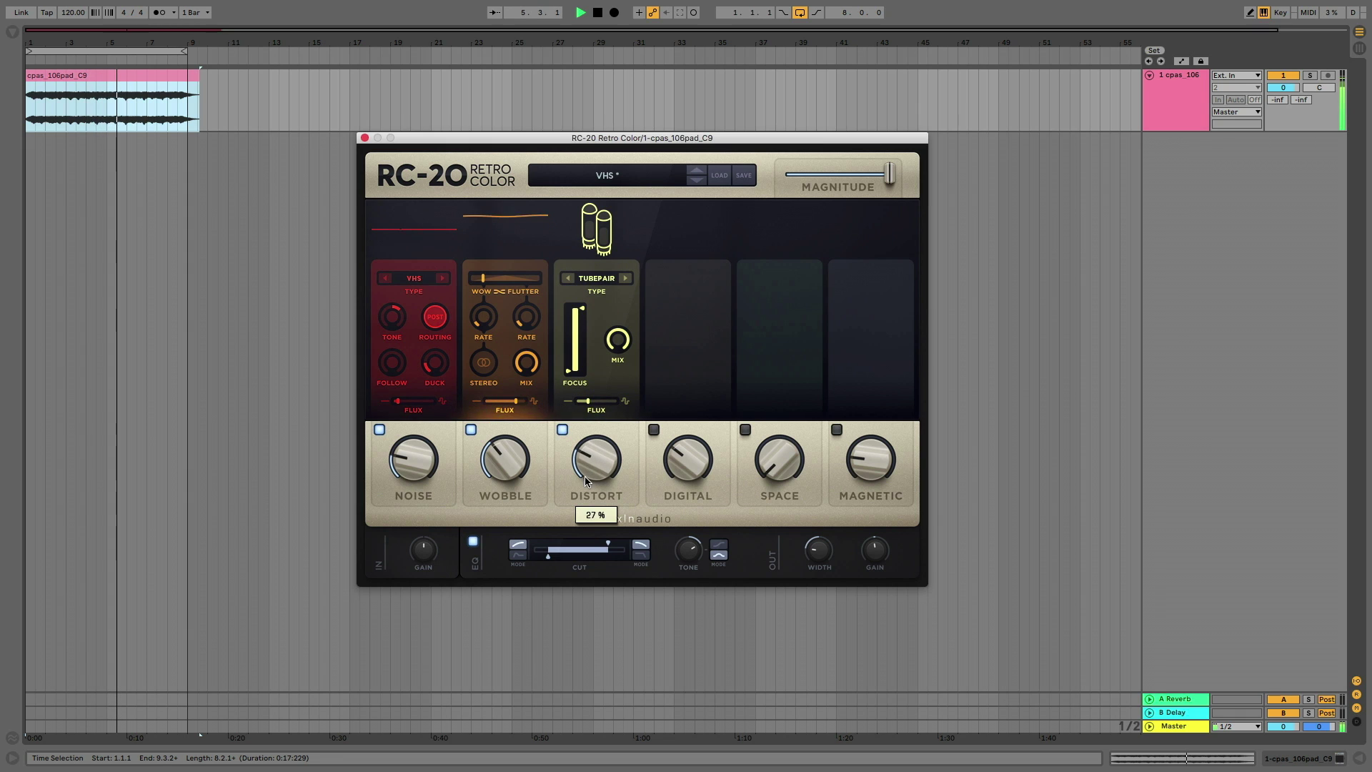
{"action": "left_click", "coordinate": [625, 280]}
{"action": "left_click", "coordinate": [626, 280]}
{"action": "left_click", "coordinate": [626, 280]}
{"action": "left_click", "coordinate": [570, 278]}
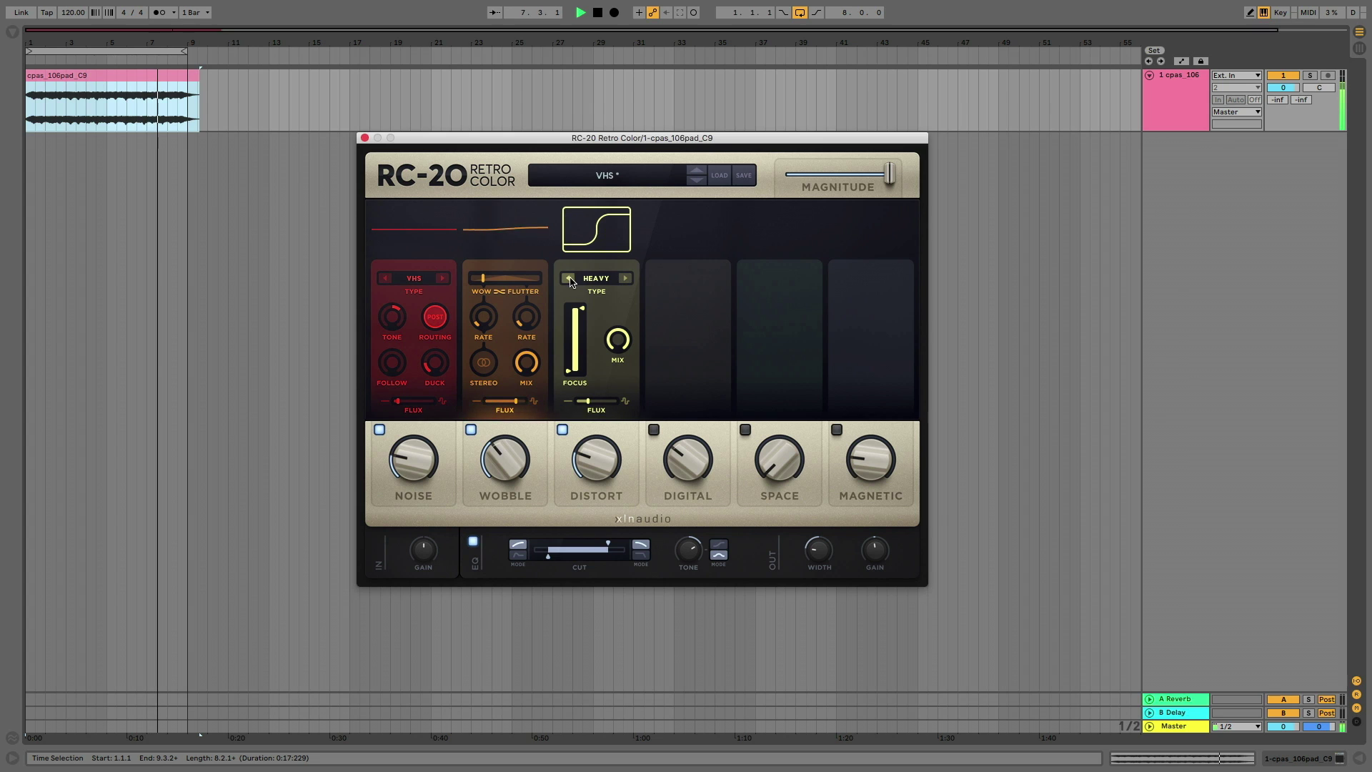
Reduce Distort to about 9% and narrow its focus to the middle range
{"action": "left_click_drag", "start_coordinate": [593, 453], "coordinate": [586, 501]}
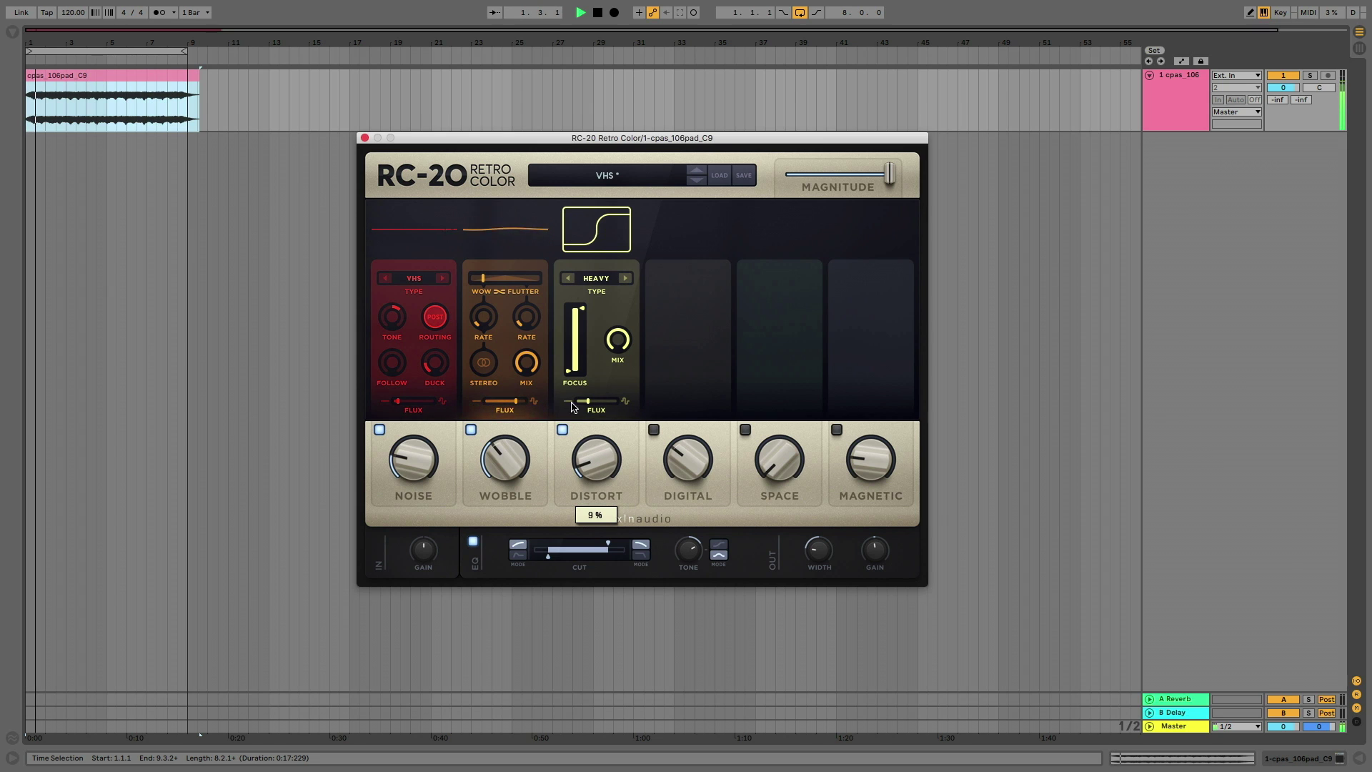
{"action": "mouse_move", "coordinate": [570, 365]}
{"action": "left_click_drag", "start_coordinate": [569, 373], "coordinate": [582, 330]}
Enable Digital at about 77%, center its Rate/Bits balance, focus it on the upper range and raise its flux
{"action": "left_click", "coordinate": [654, 430]}
{"action": "left_click_drag", "start_coordinate": [670, 287], "coordinate": [704, 343]}
{"action": "left_click_drag", "start_coordinate": [687, 462], "coordinate": [687, 422]}
{"action": "left_click", "coordinate": [674, 312]}
{"action": "left_click_drag", "start_coordinate": [673, 312], "coordinate": [698, 407]}
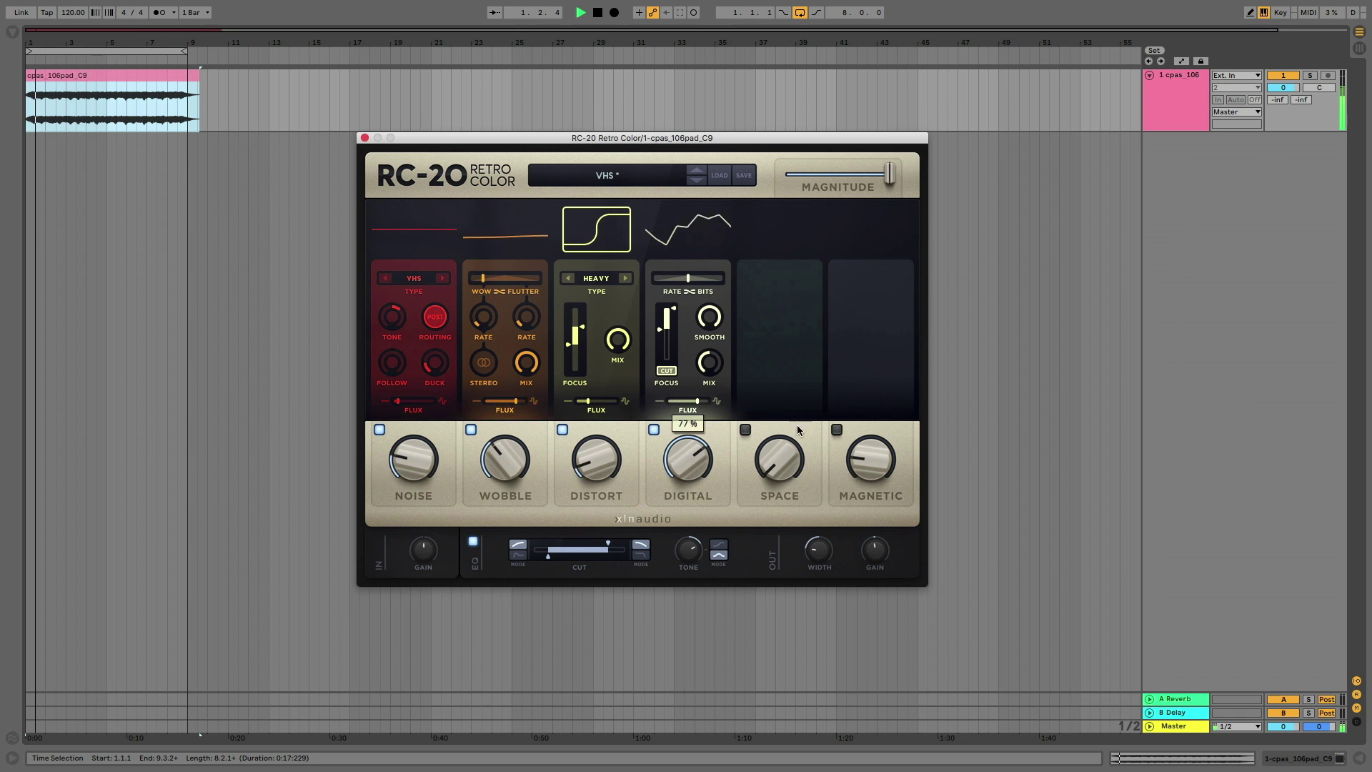
Enable Space at a little over half and slightly raise its flux
{"action": "left_click", "coordinate": [745, 429]}
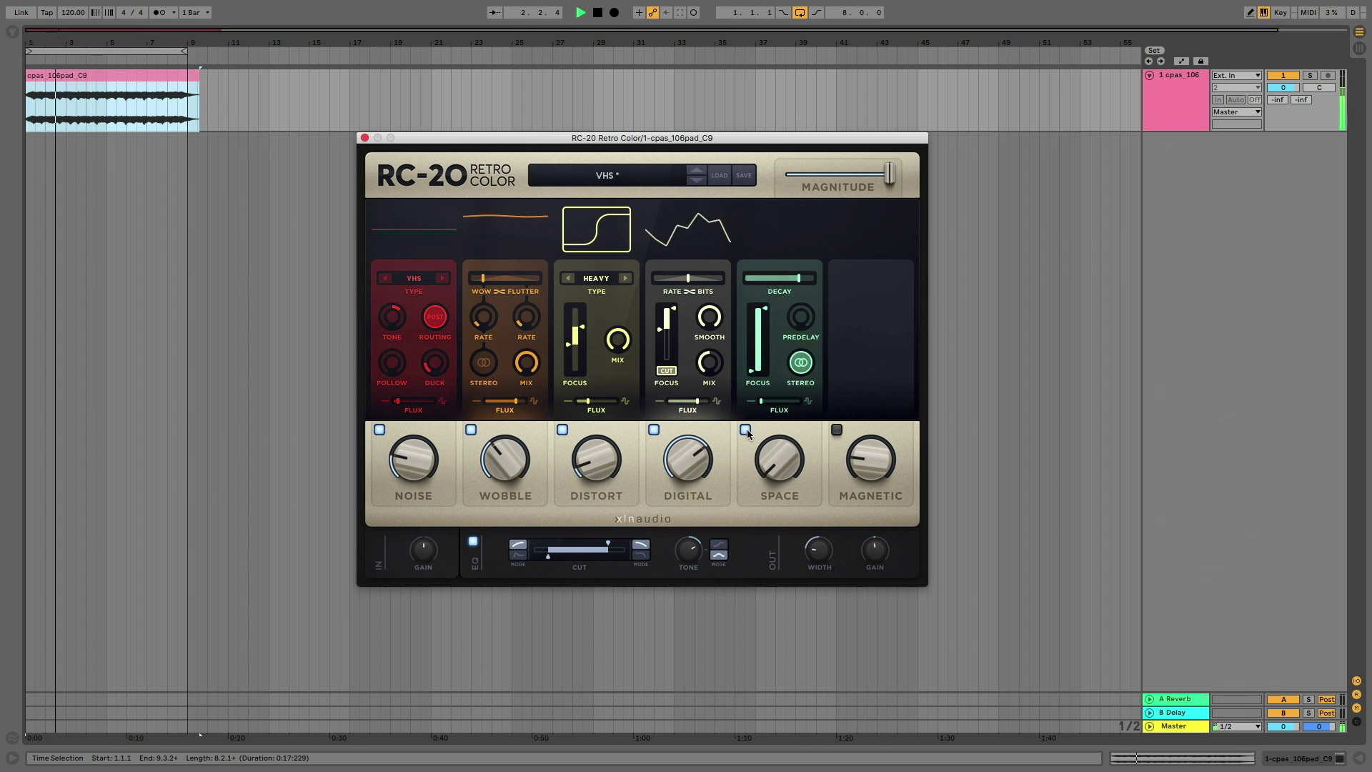
{"action": "left_click_drag", "start_coordinate": [774, 458], "coordinate": [763, 314]}
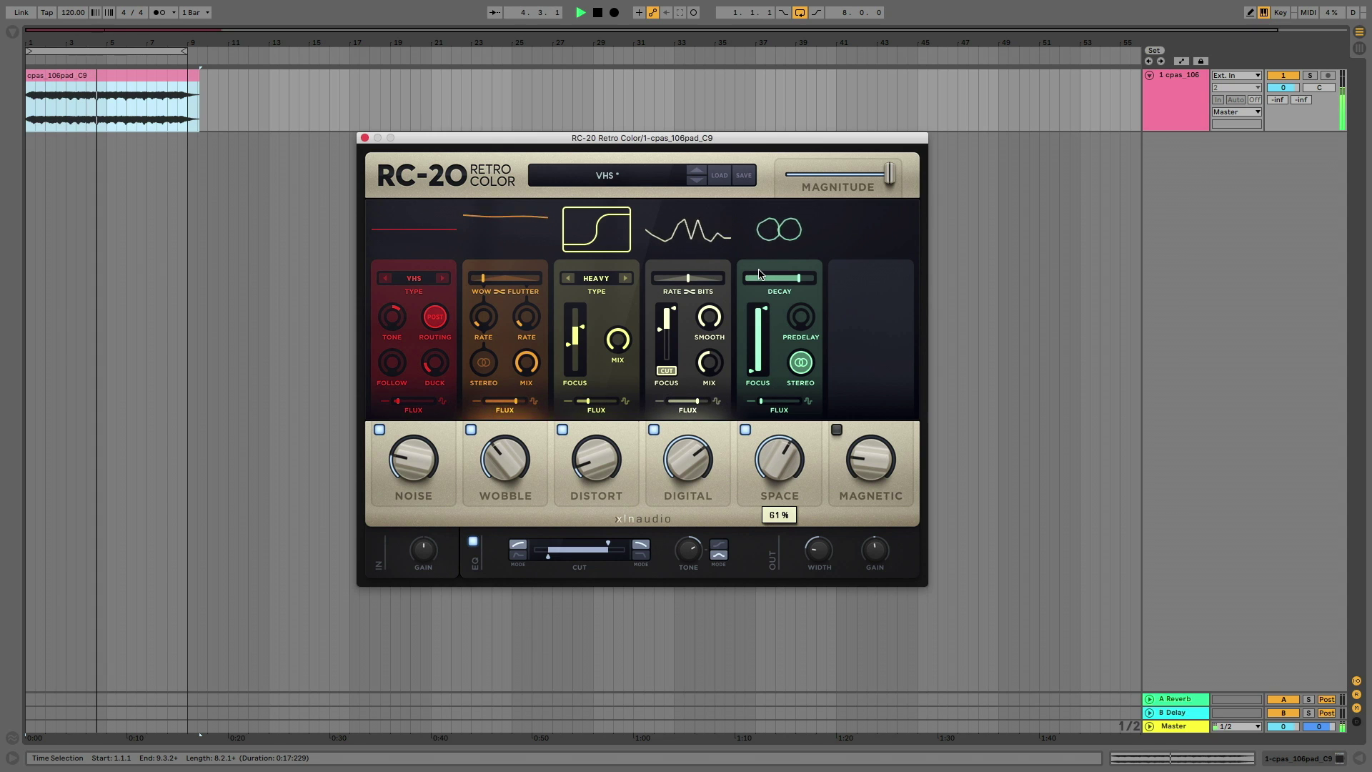
{"action": "left_click_drag", "start_coordinate": [761, 401], "coordinate": [774, 461]}
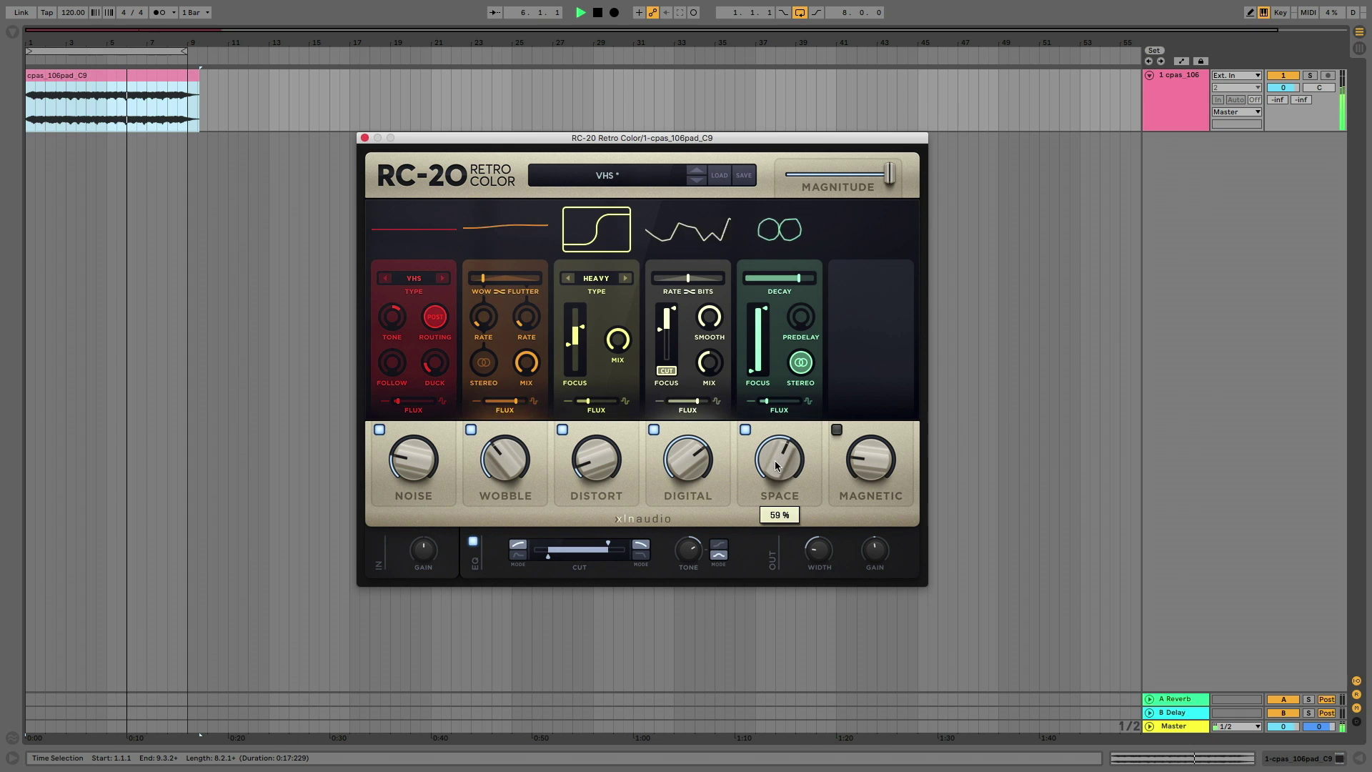
Enable Magnetic, shift its balance toward Flutter with dropouts at about 29%, and try out the Magnitude slider
{"action": "left_click", "coordinate": [837, 430]}
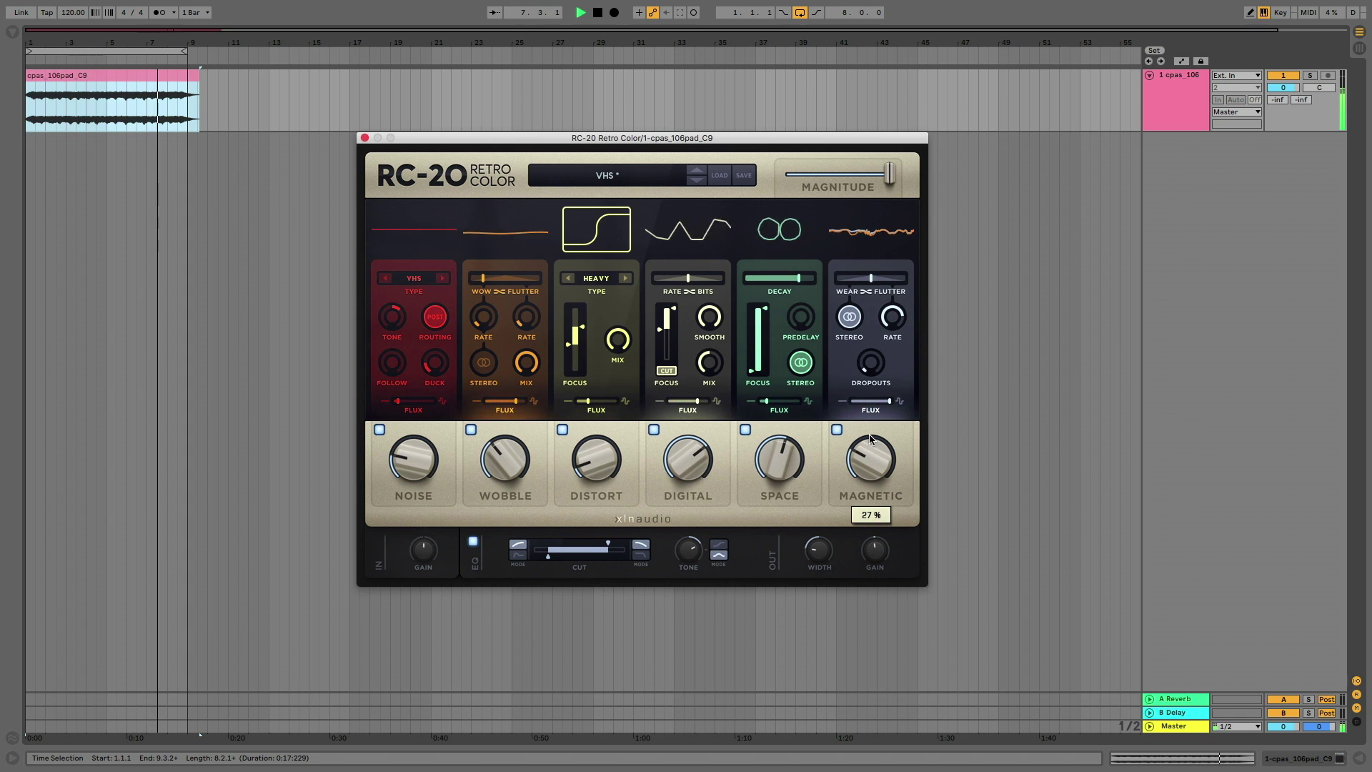
{"action": "left_click_drag", "start_coordinate": [871, 279], "coordinate": [883, 280]}
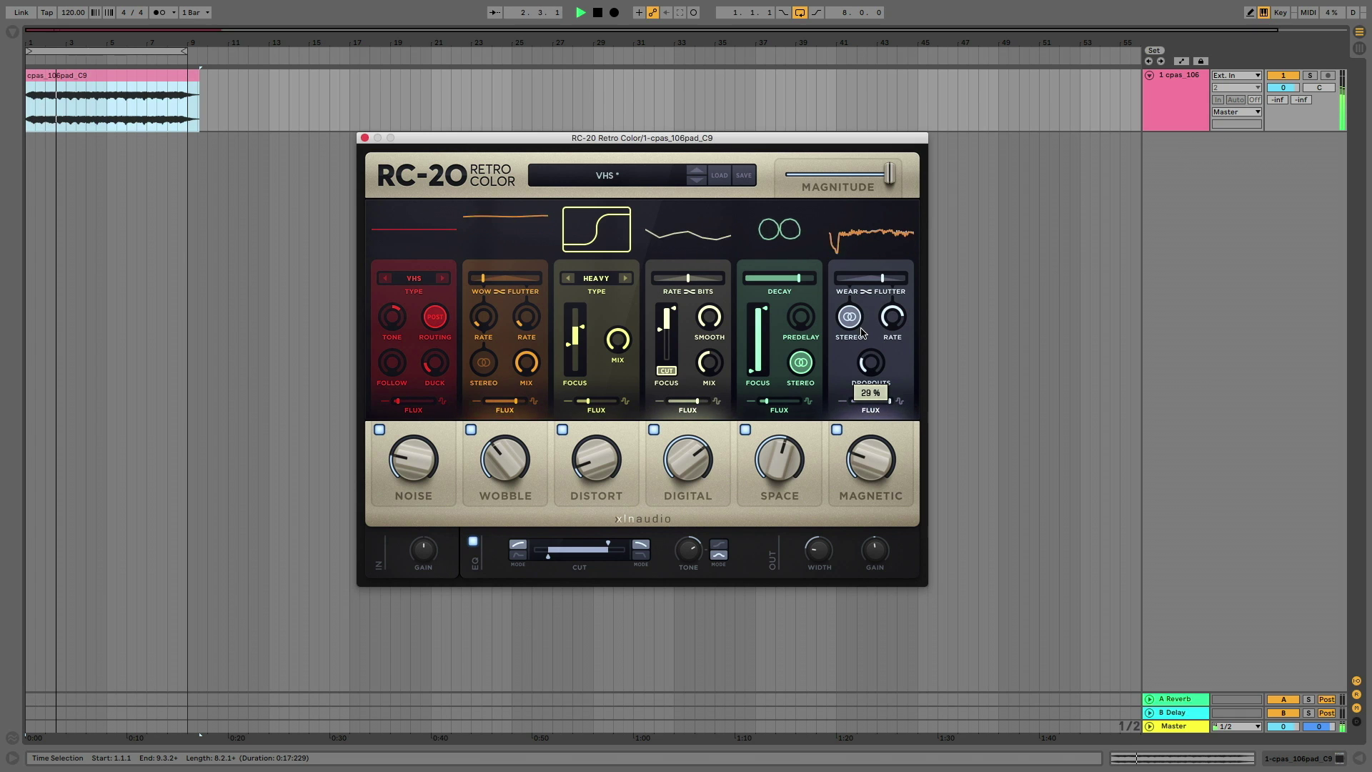
{"action": "mouse_move", "coordinate": [889, 309]}
{"action": "mouse_move", "coordinate": [889, 309]}
{"action": "left_mouse_down"}
{"action": "mouse_move", "coordinate": [888, 335]}
{"action": "mouse_move", "coordinate": [888, 309]}
{"action": "left_mouse_up"}
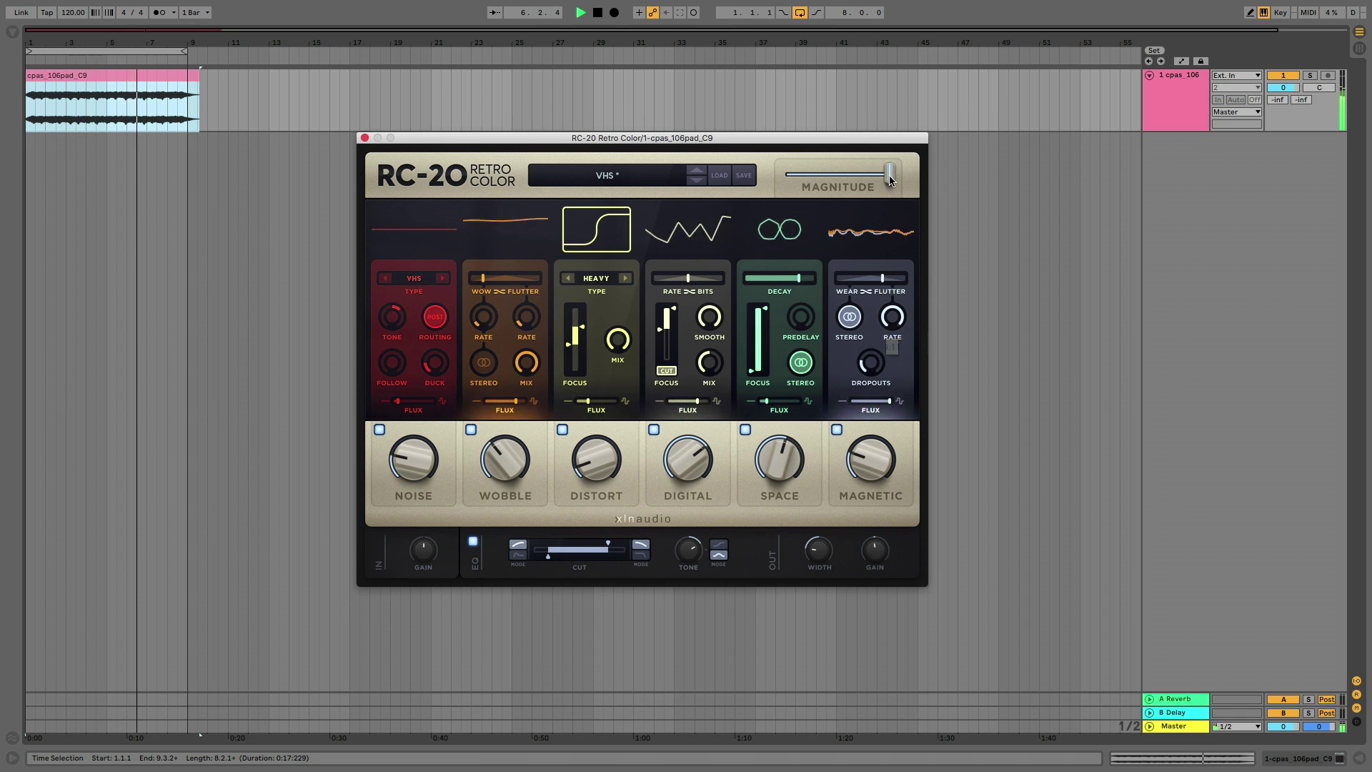
{"action": "left_click_drag", "start_coordinate": [890, 179], "coordinate": [936, 206]}
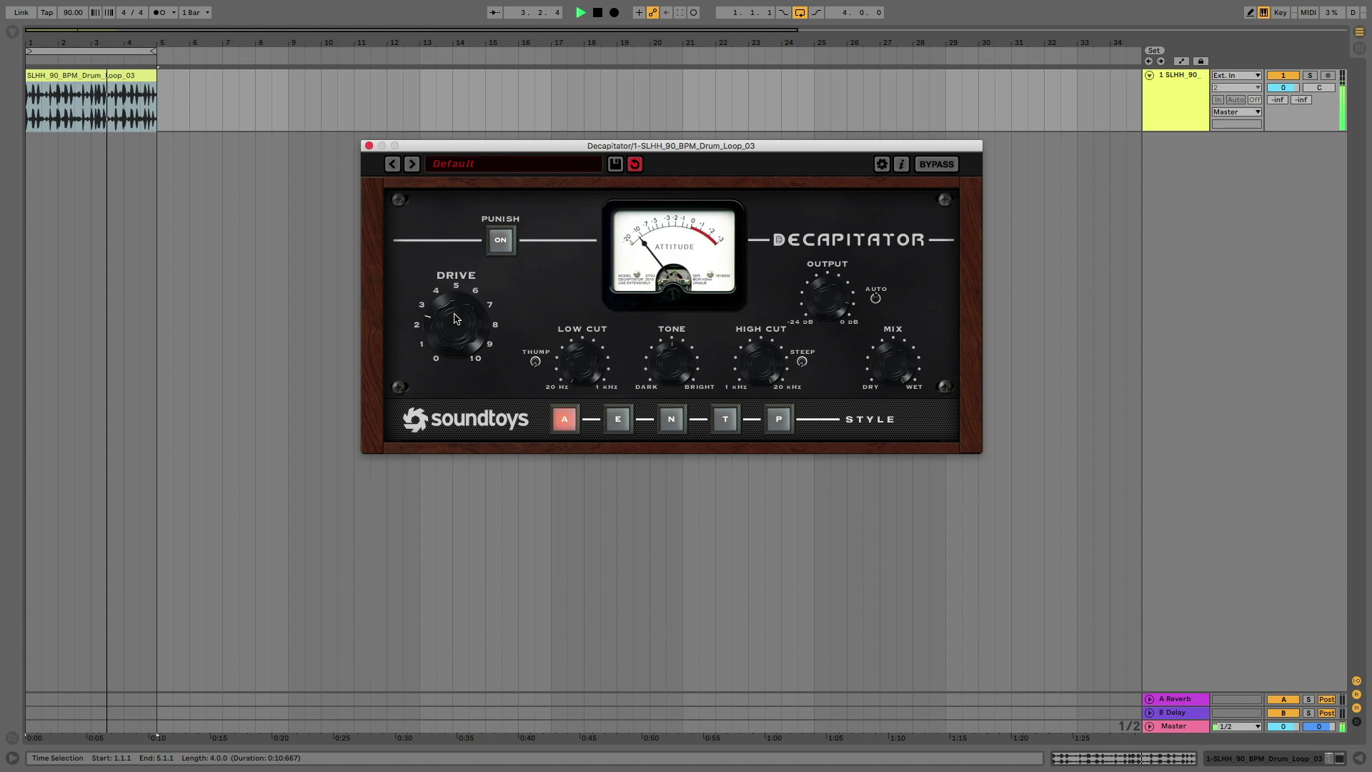
Audition Decapitator's E, N, T and P styles on the playing drum loop
{"action": "left_click", "coordinate": [618, 419]}
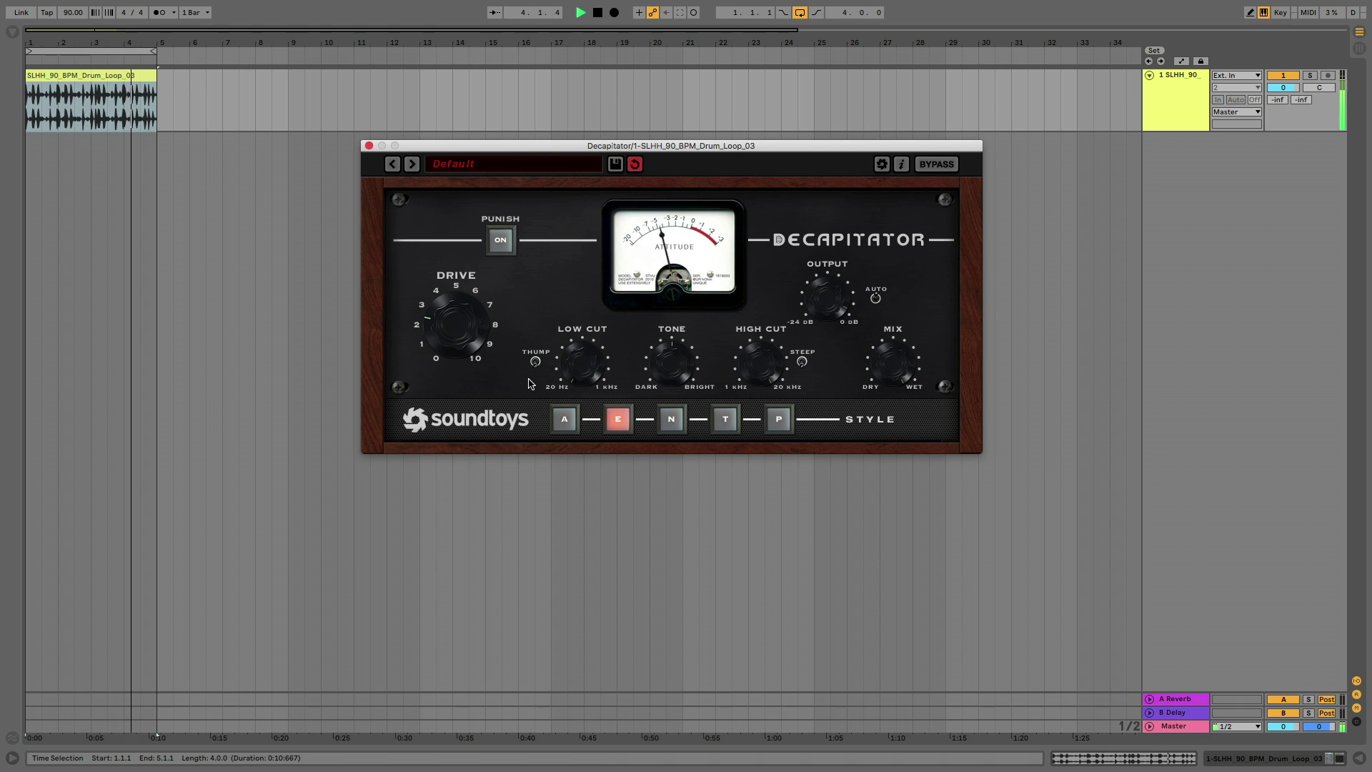
{"action": "left_click", "coordinate": [673, 417]}
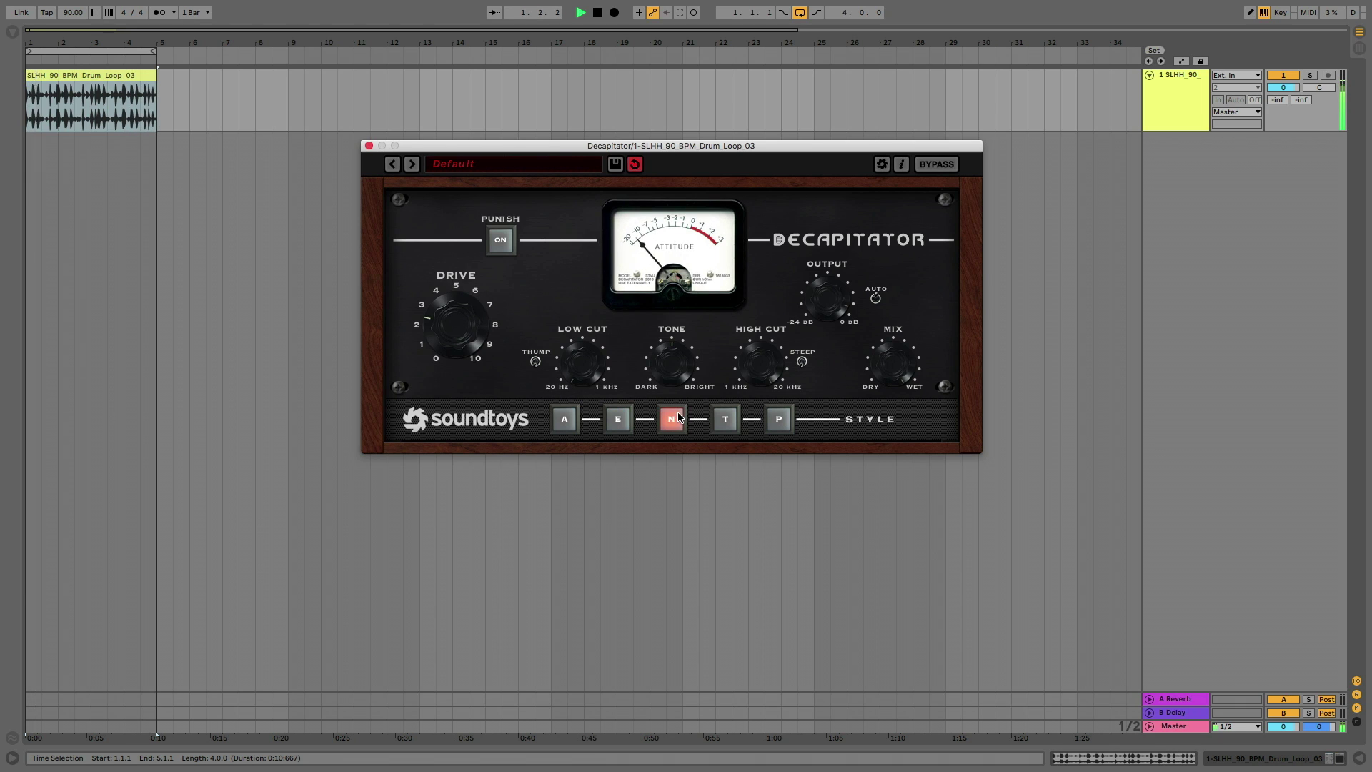
{"action": "left_click", "coordinate": [726, 414]}
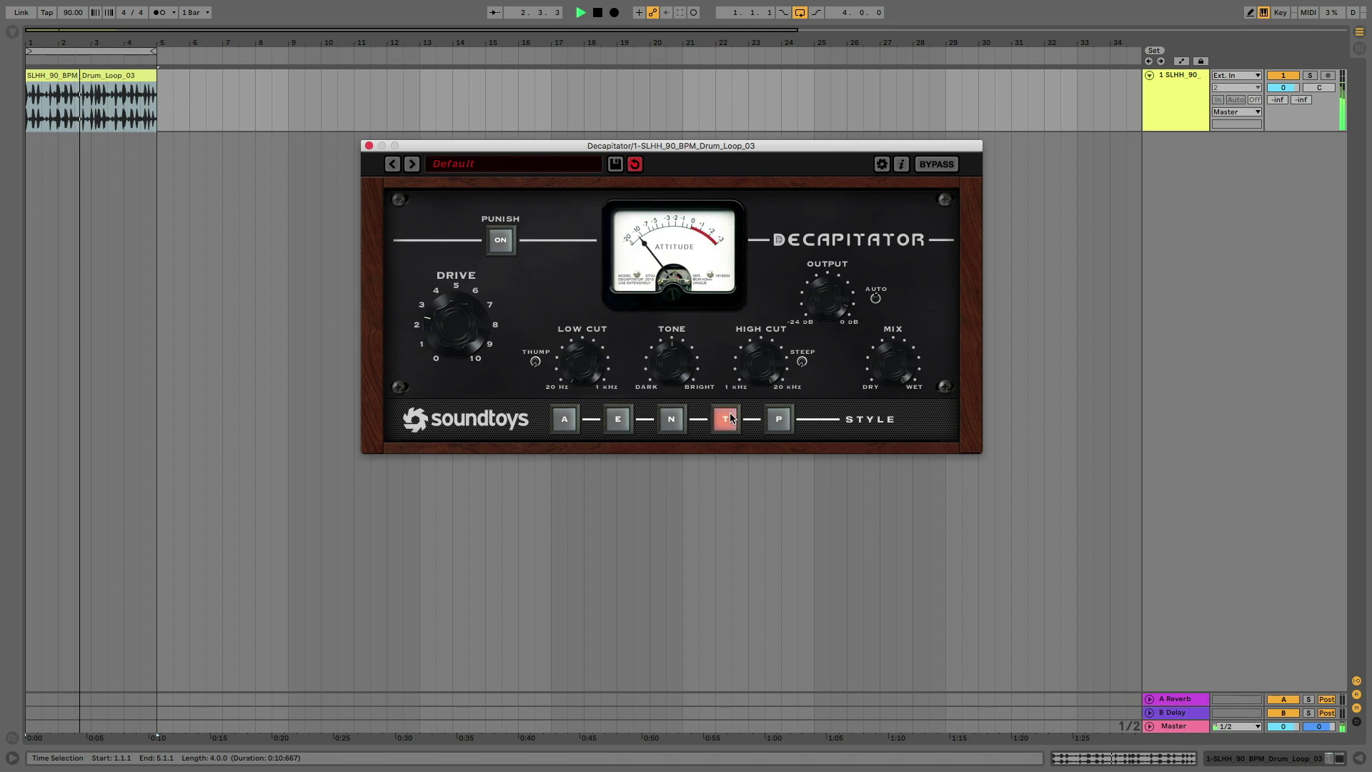
{"action": "left_click", "coordinate": [780, 420]}
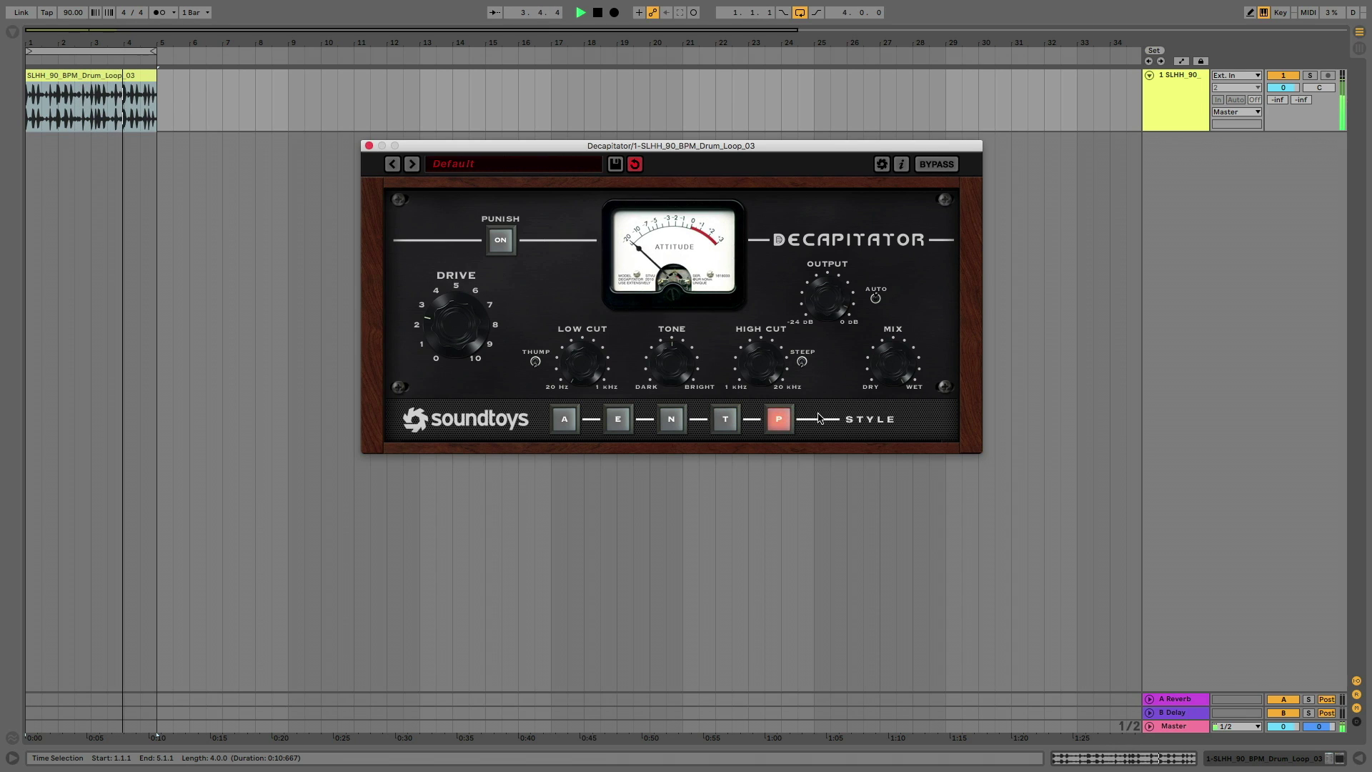
Turn on Punish in Decapitator and audition the A, E, N and T styles on the drum loop
{"action": "left_click", "coordinate": [500, 240]}
{"action": "left_click", "coordinate": [562, 419]}
{"action": "left_click", "coordinate": [614, 423]}
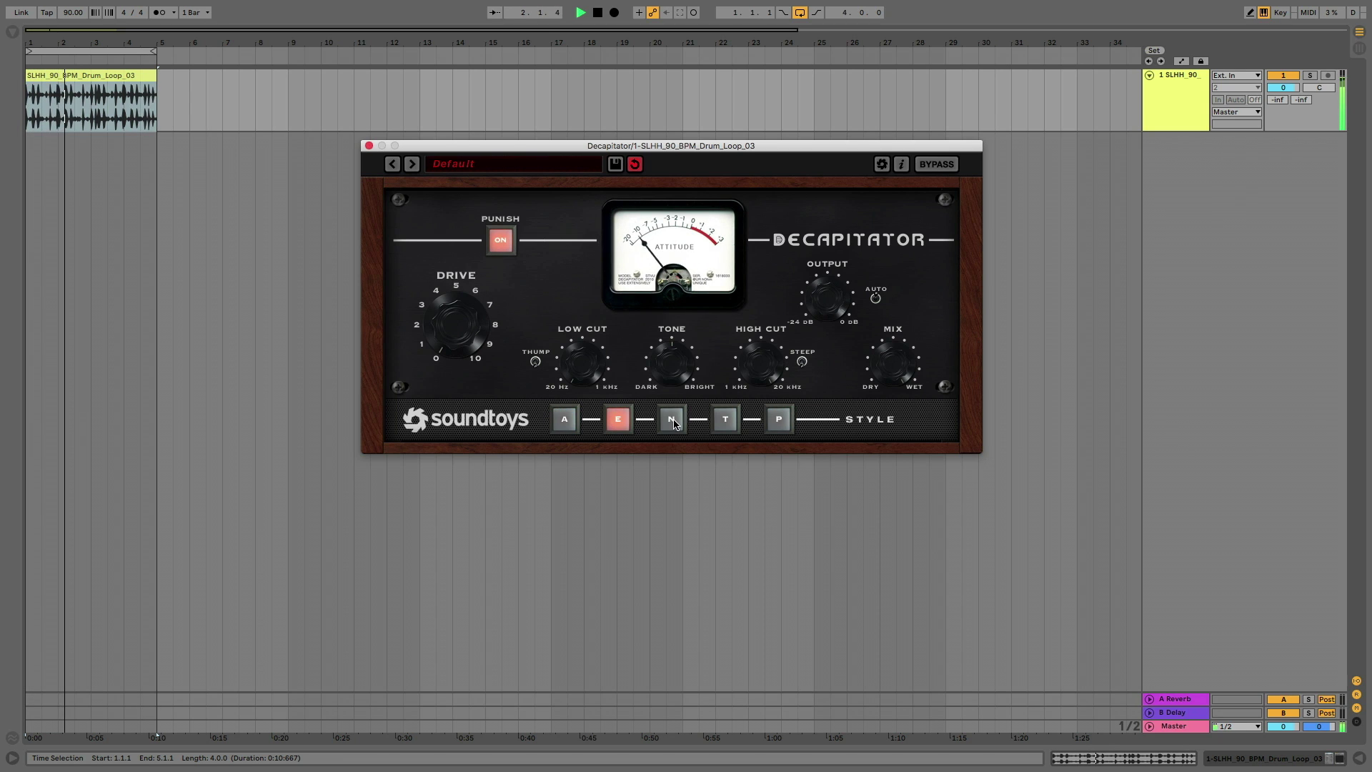
{"action": "left_click", "coordinate": [671, 422]}
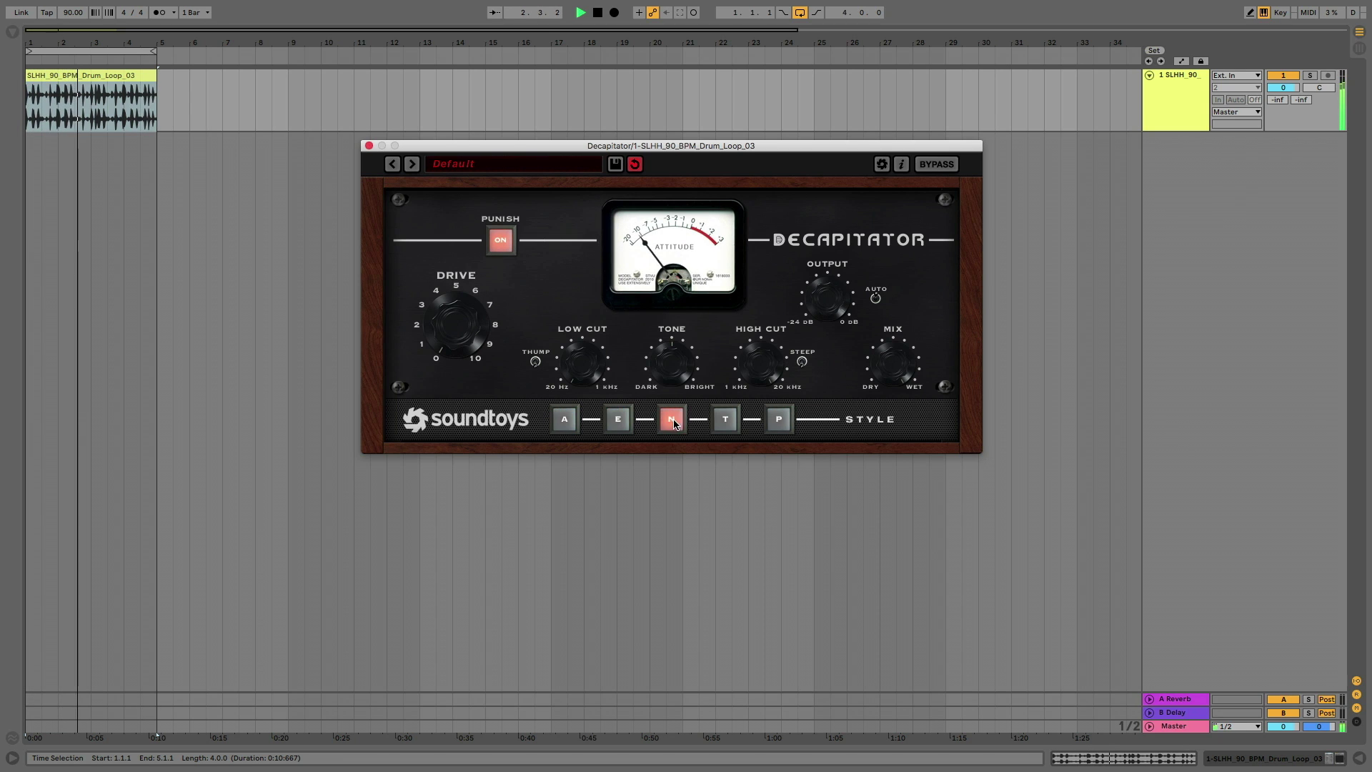
{"action": "left_click", "coordinate": [716, 420]}
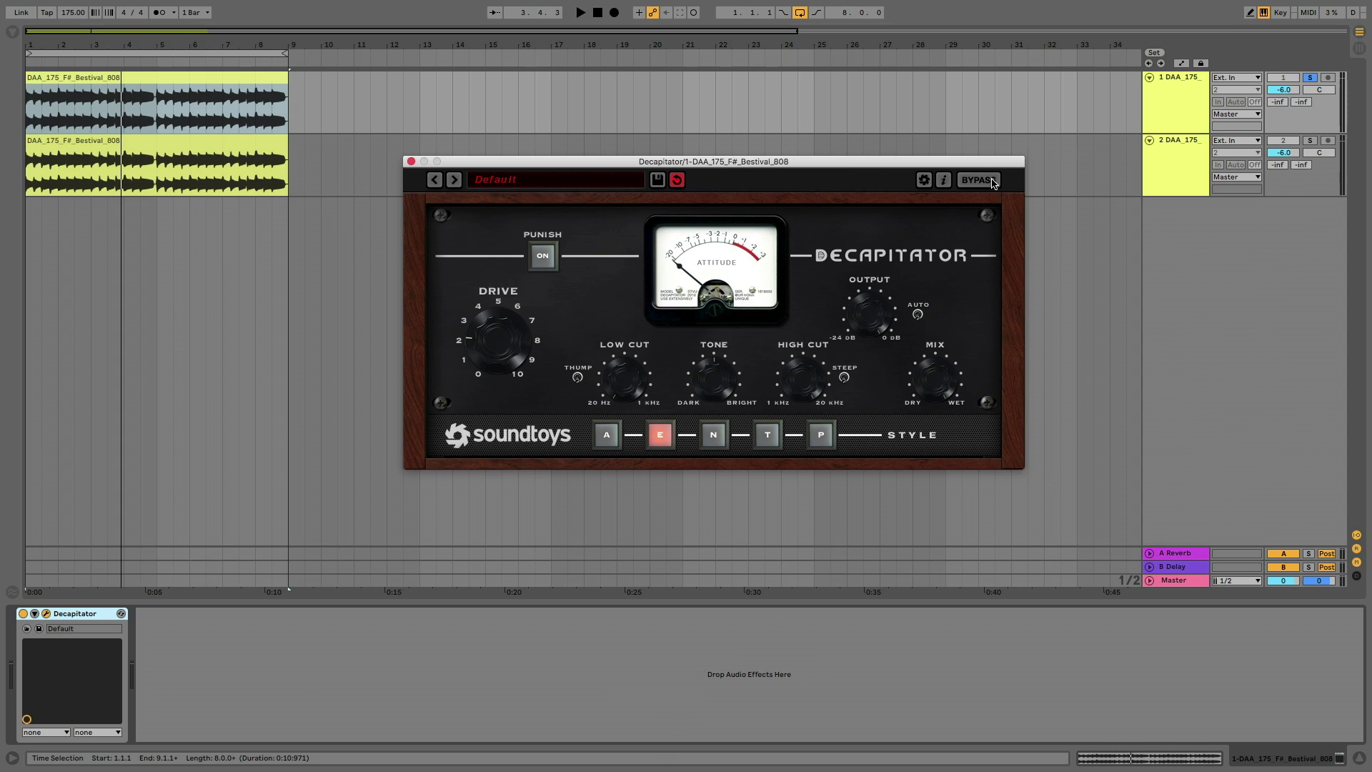
Play the 808 clip on the first track with Decapitator bypassed to hear the dry sound
{"action": "left_click", "coordinate": [140, 82]}
{"action": "key", "text": "space"}
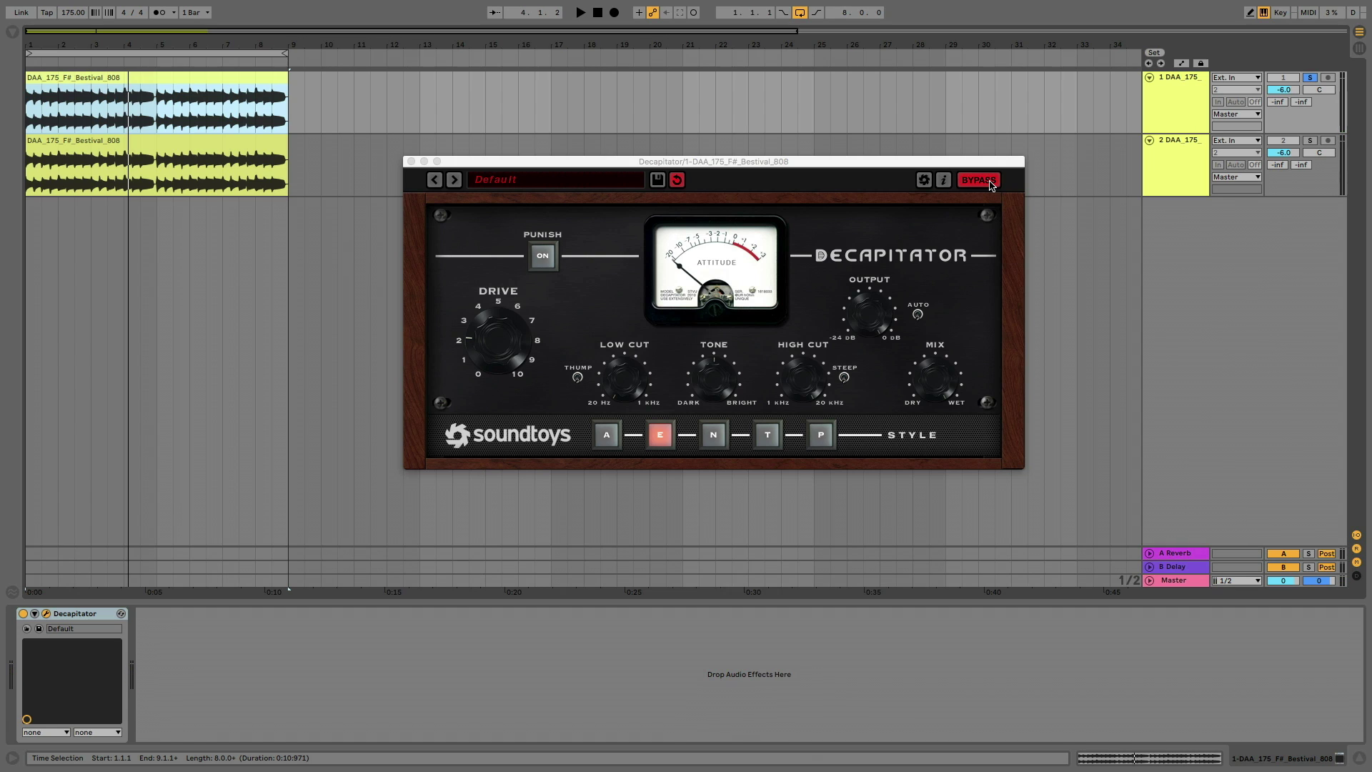
Take Decapitator on the first track out of bypass and audition the 808 clip through it
{"action": "left_click", "coordinate": [991, 185]}
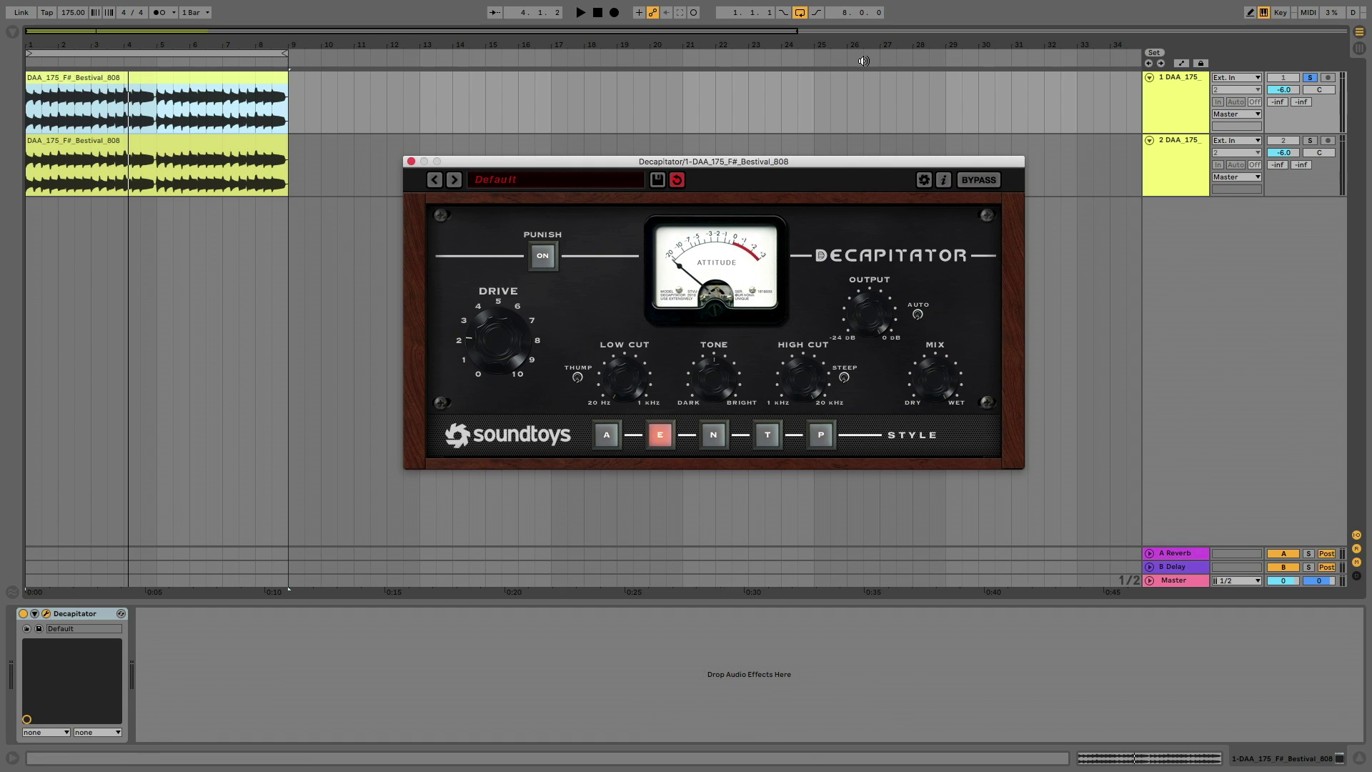
{"action": "key", "text": "space"}
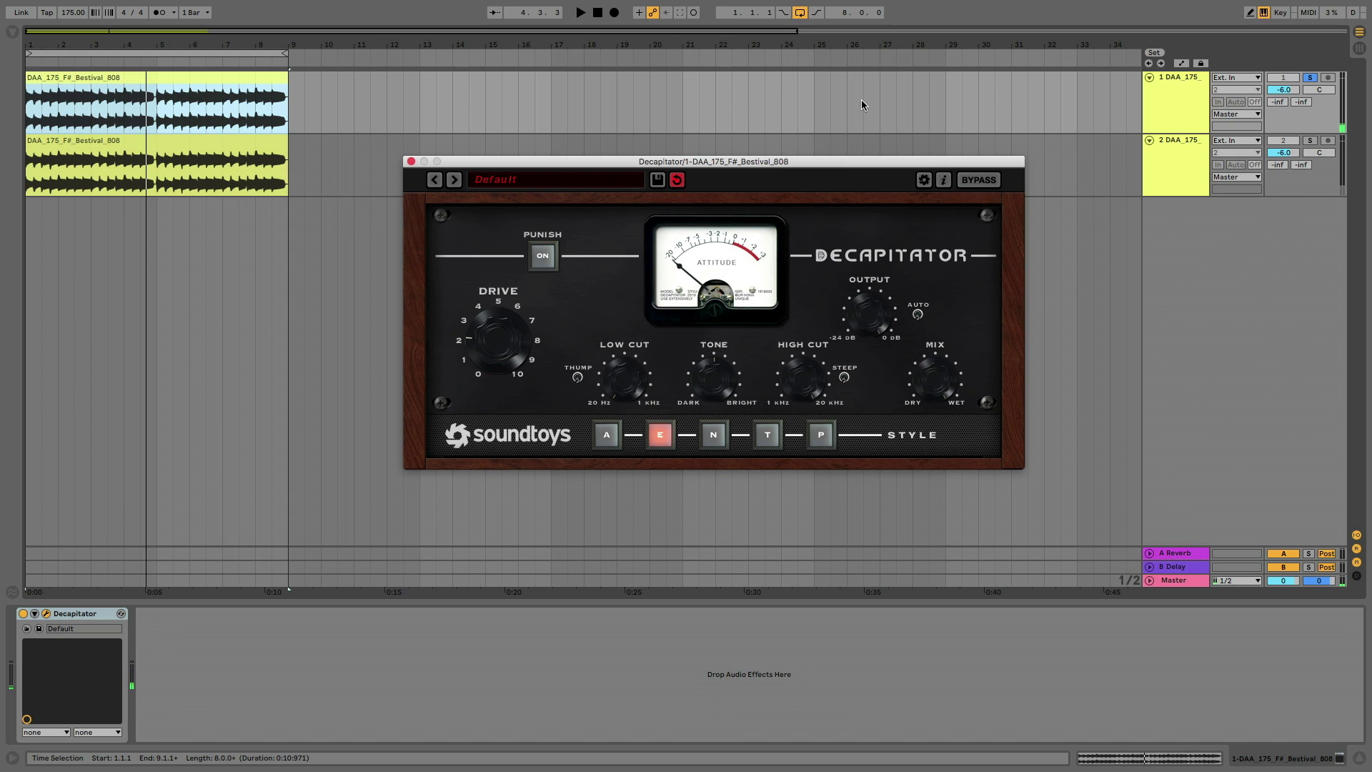
Solo the second 808 track, open its Decapitator and close the first track's plugin window
{"action": "left_click", "coordinate": [1309, 140]}
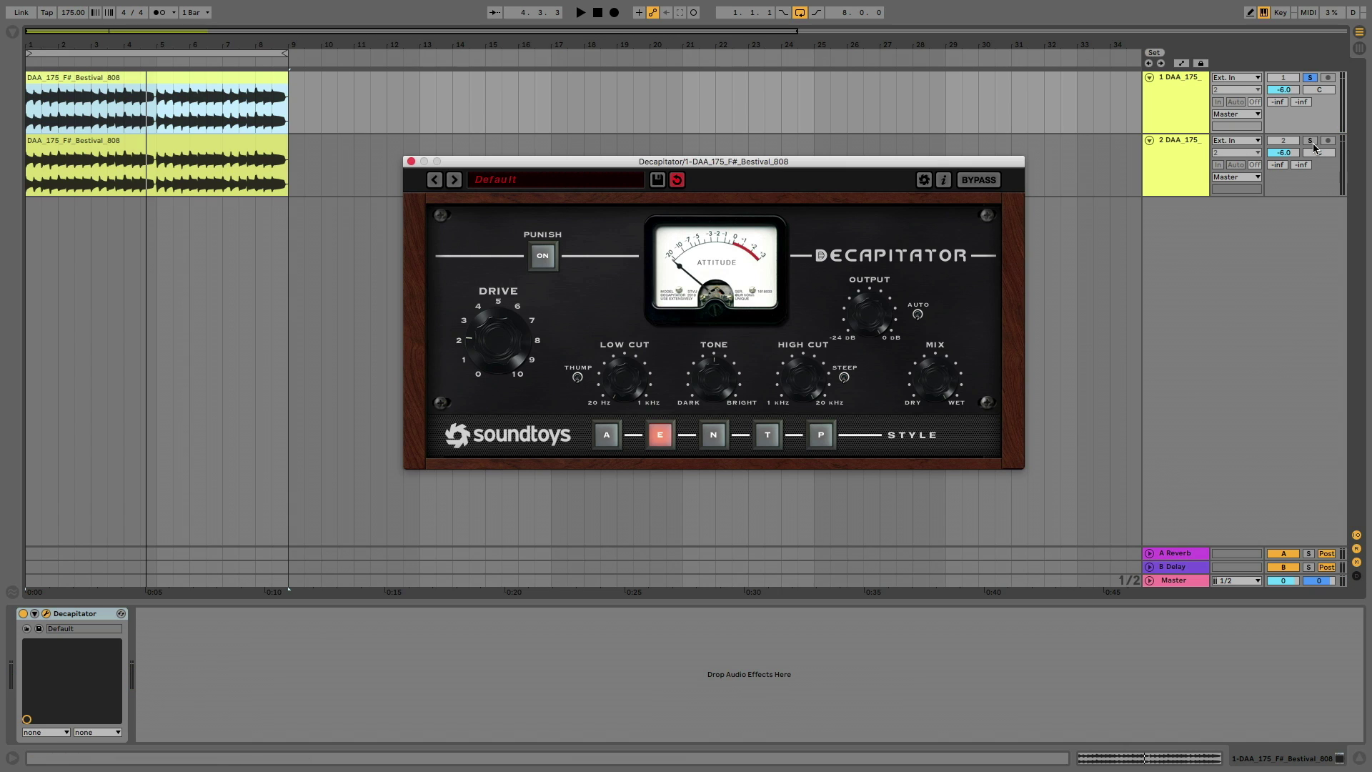
{"action": "left_click", "coordinate": [1189, 144]}
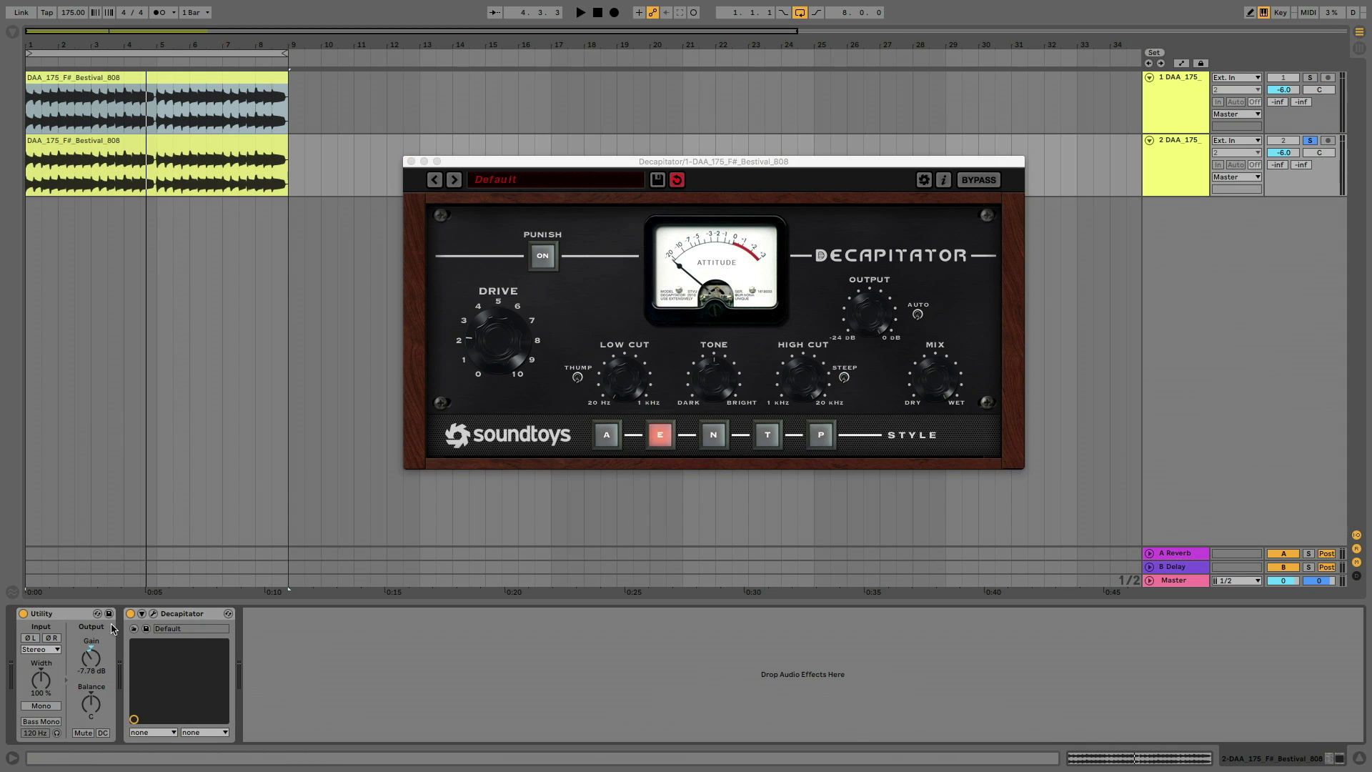
{"action": "left_click", "coordinate": [154, 614]}
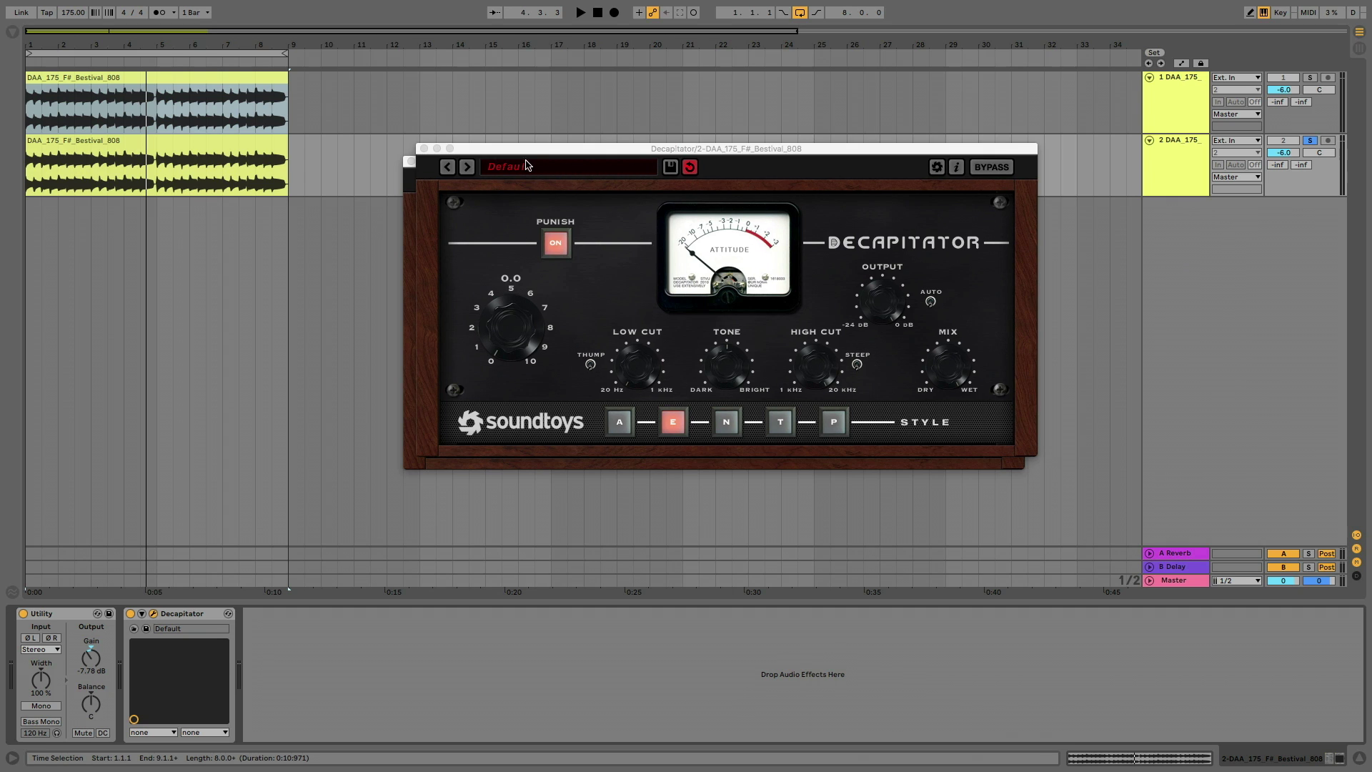
{"action": "left_click", "coordinate": [412, 162]}
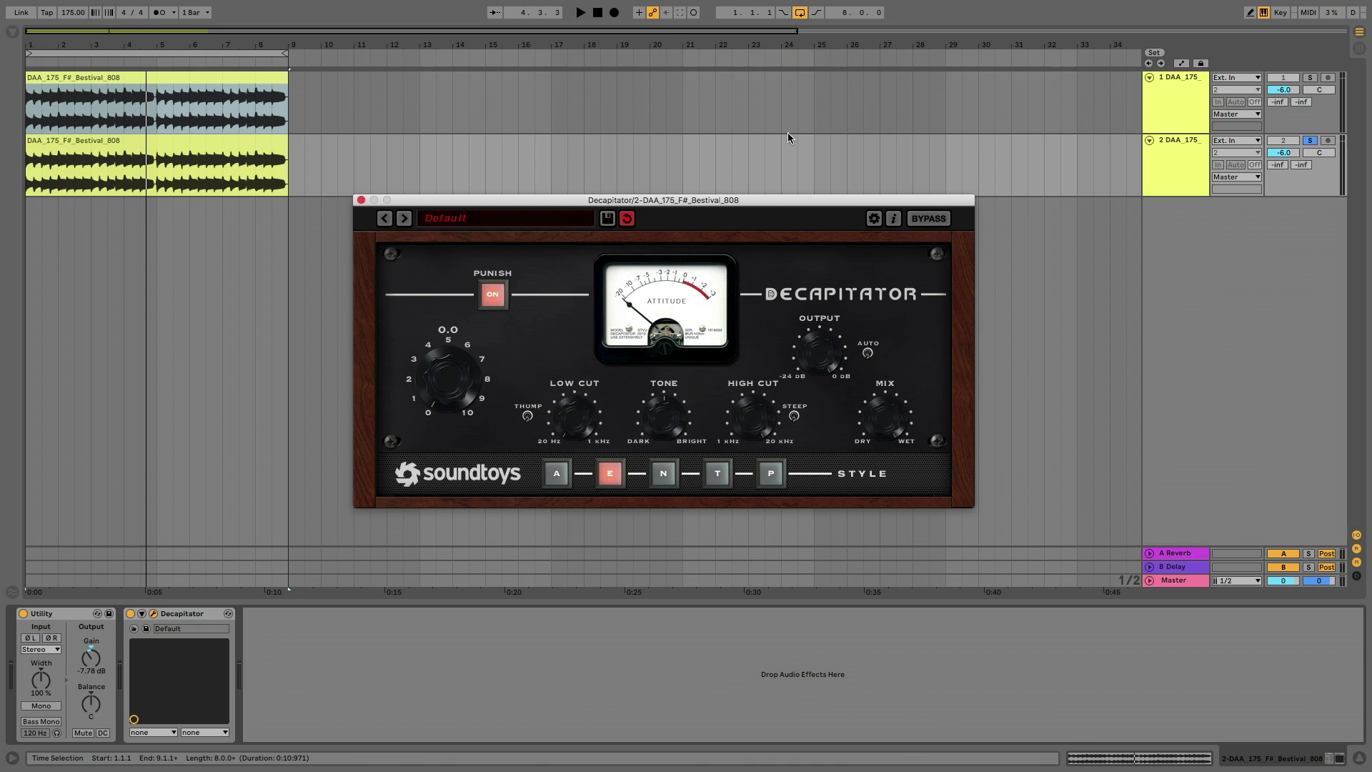
Play the second track's 808 clip through Decapitator with Punish on and style E
{"action": "left_click", "coordinate": [243, 152]}
{"action": "key", "text": "space"}
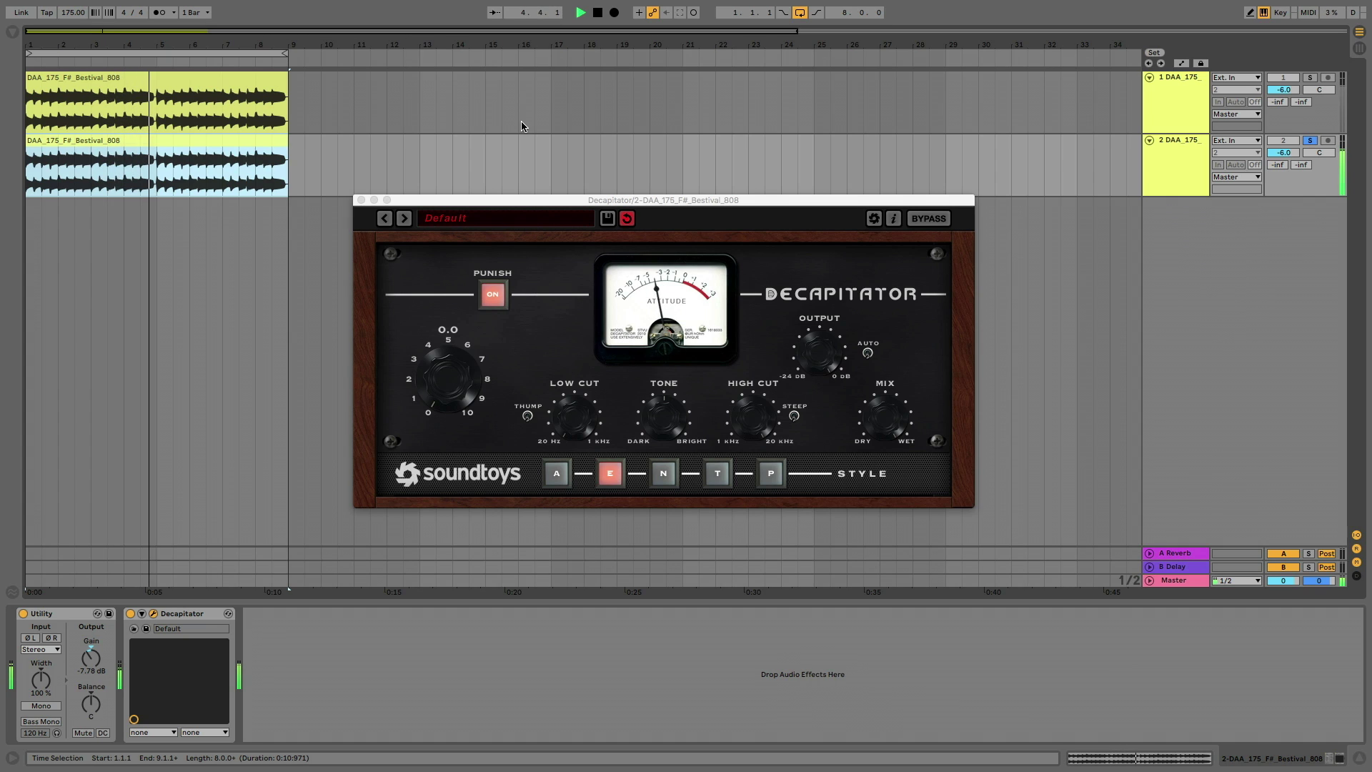
Audition the second 808 without Punish and Utility, trying Drive at 2.0, and restore Punish and Utility with Drive back near zero
{"action": "left_click", "coordinate": [494, 293]}
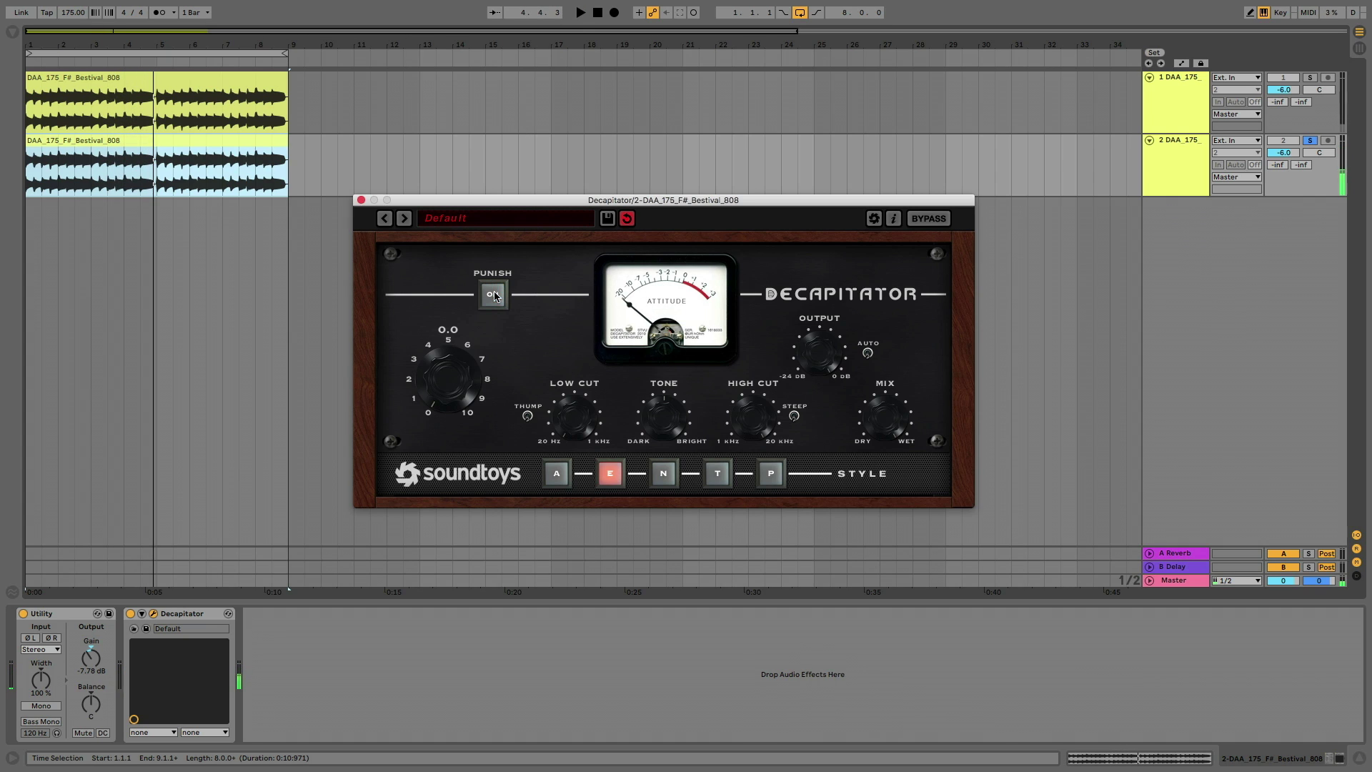
{"action": "left_click", "coordinate": [23, 615]}
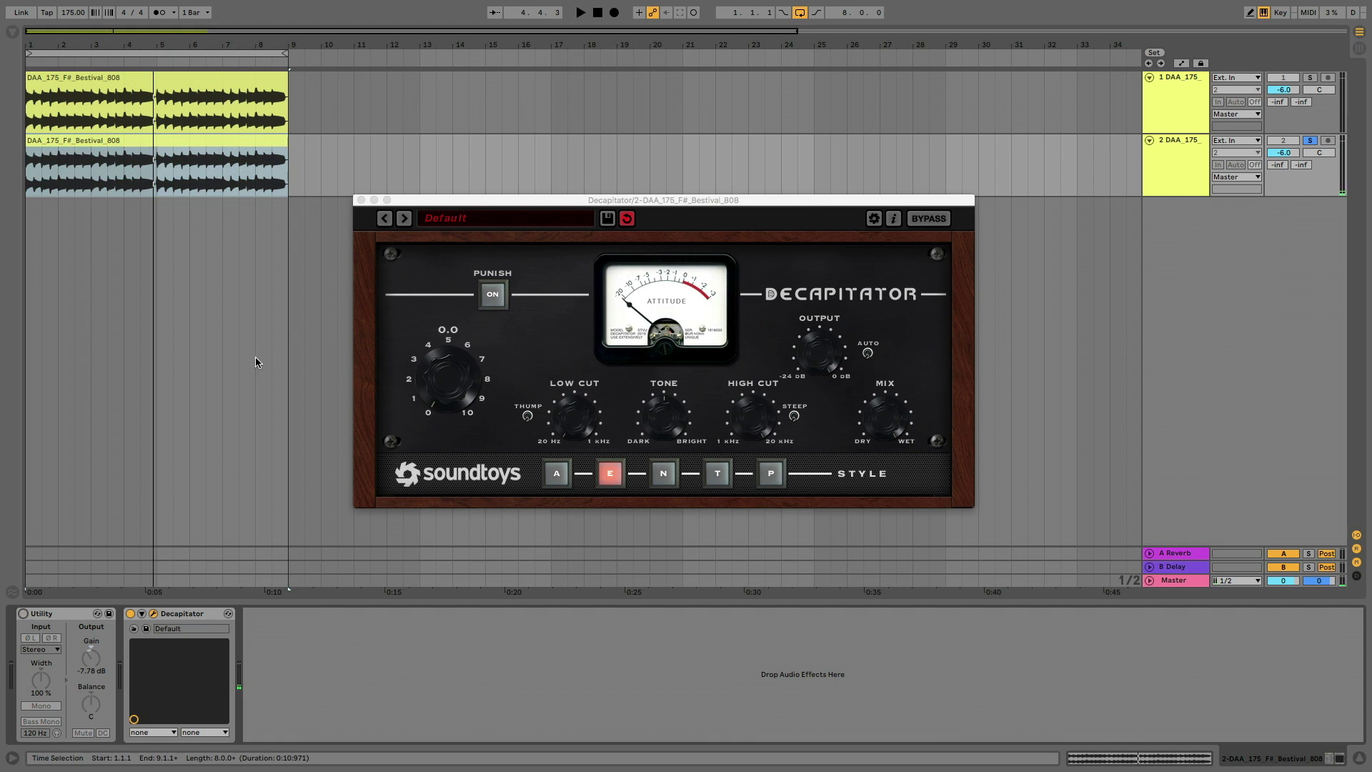
{"action": "key", "text": "space"}
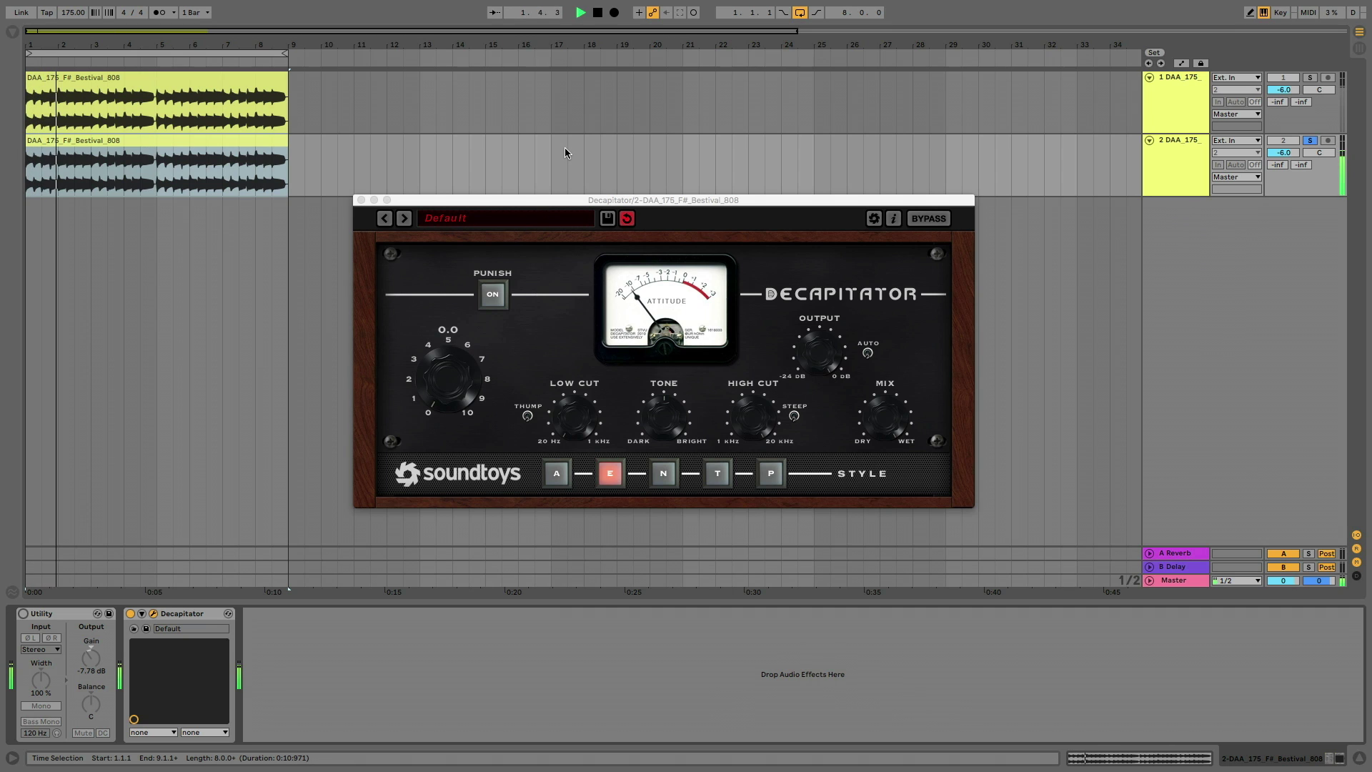
{"action": "mouse_move", "coordinate": [454, 380]}
{"action": "left_mouse_down"}
{"action": "mouse_move", "coordinate": [454, 342]}
{"action": "mouse_move", "coordinate": [458, 377]}
{"action": "left_mouse_up"}
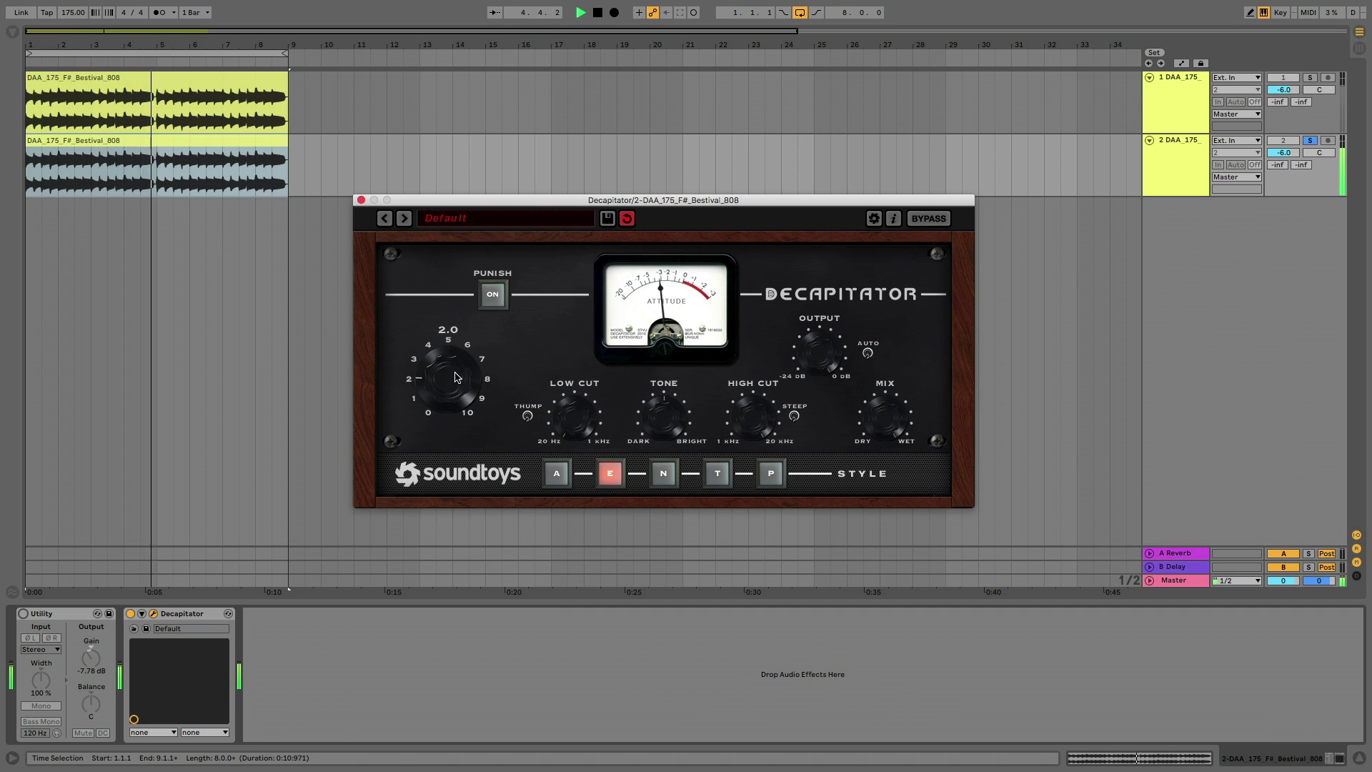
{"action": "left_click", "coordinate": [502, 292]}
{"action": "left_click", "coordinate": [23, 617]}
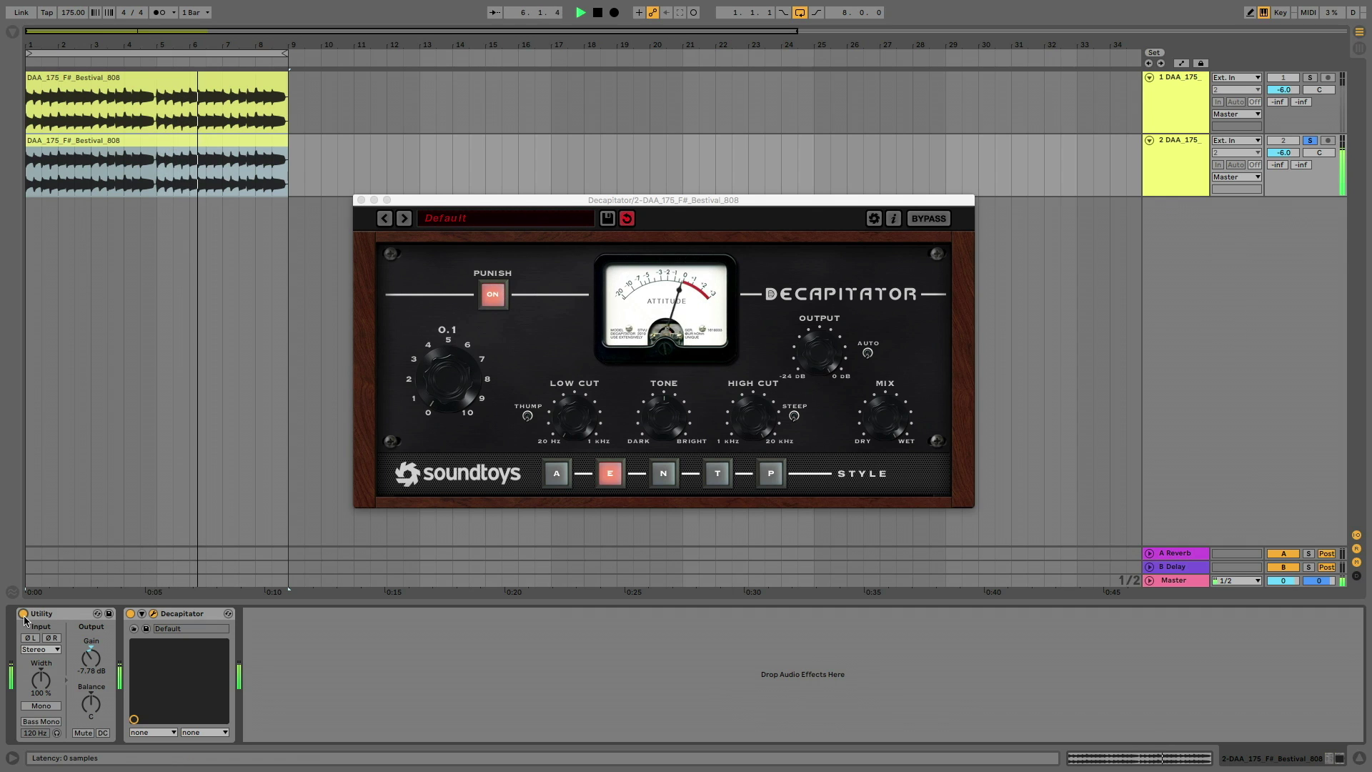